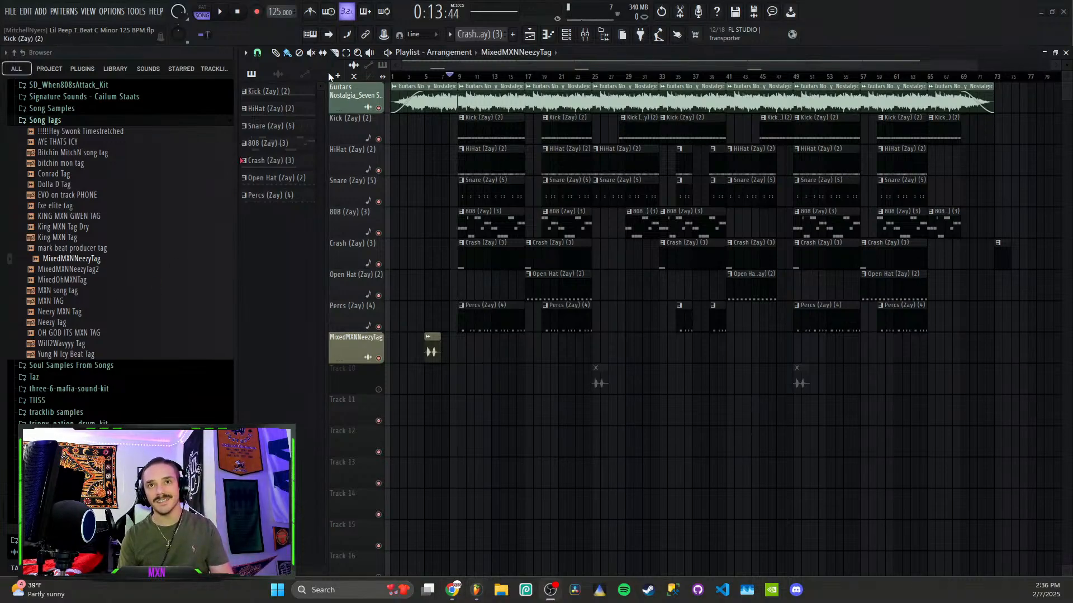
Play the arrangement, restart it from bar 9, and open the Guitars Nostalgia clip's sample settings
click(226, 12)
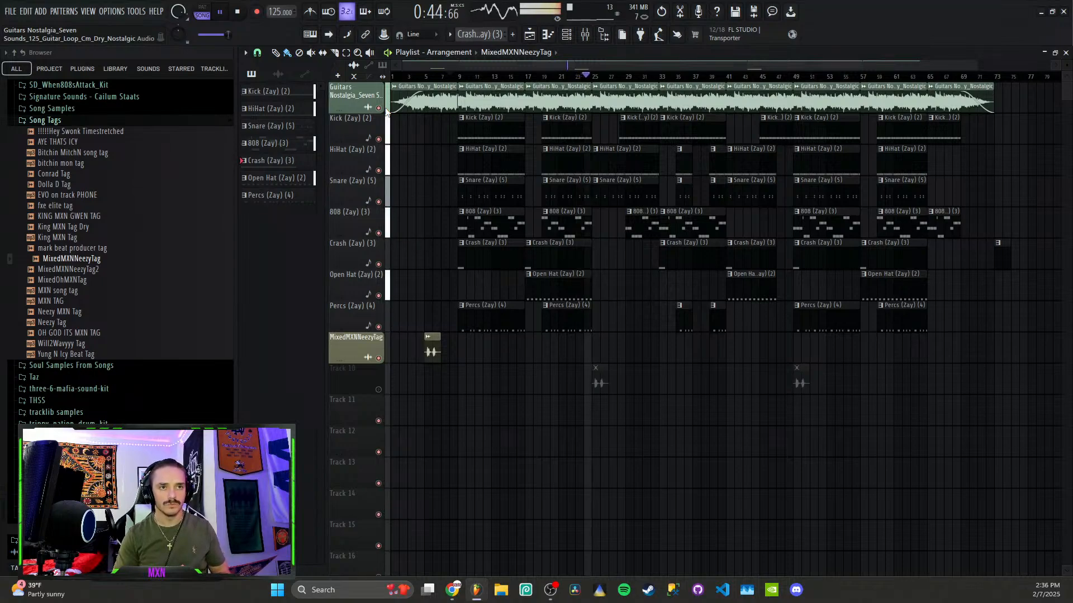
click(239, 15)
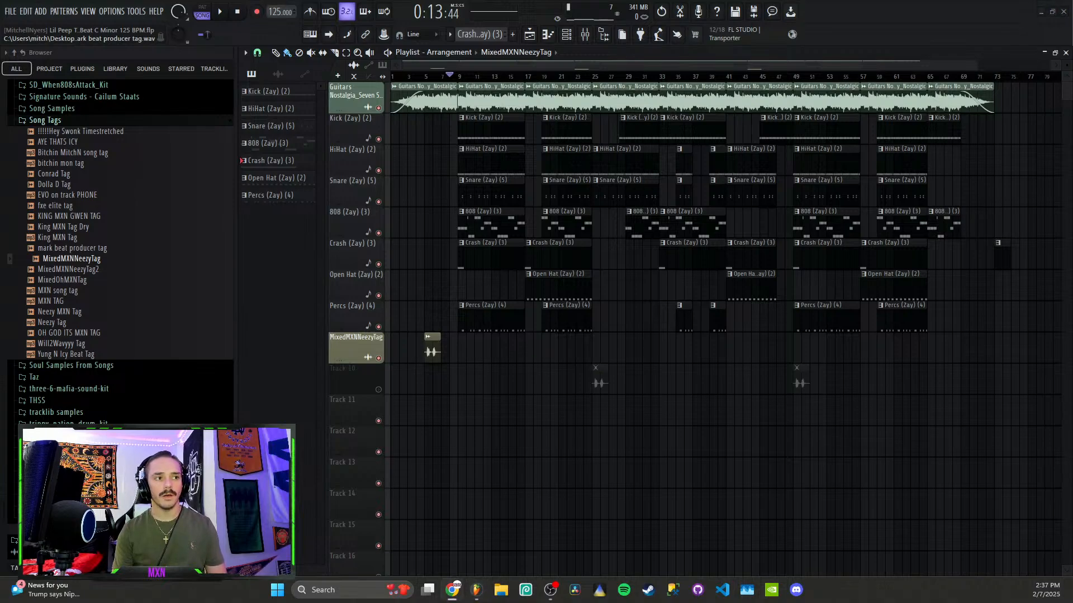
click(460, 77)
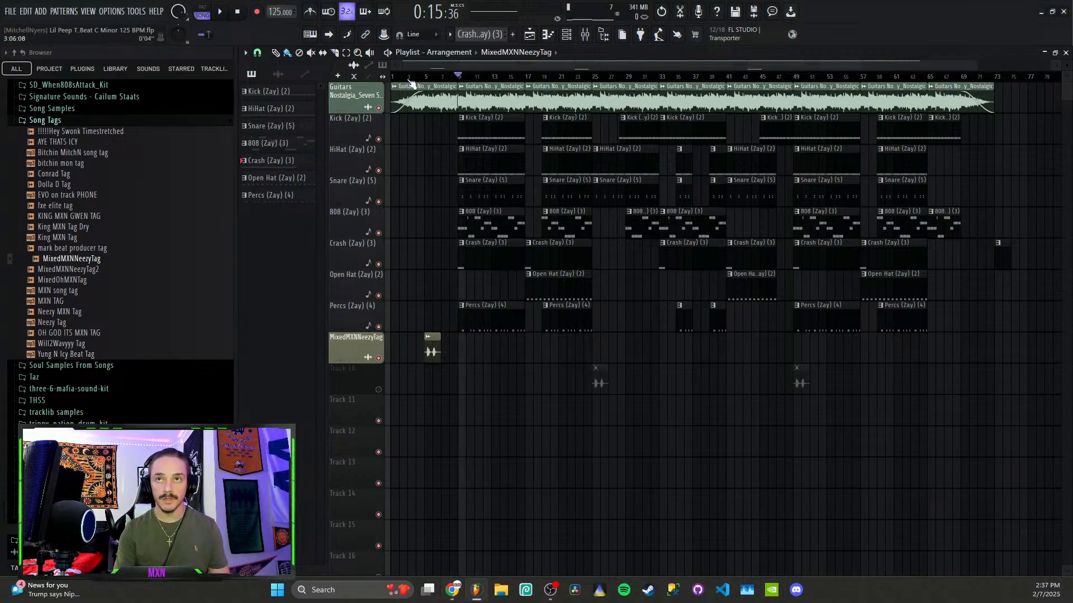
double_click(502, 95)
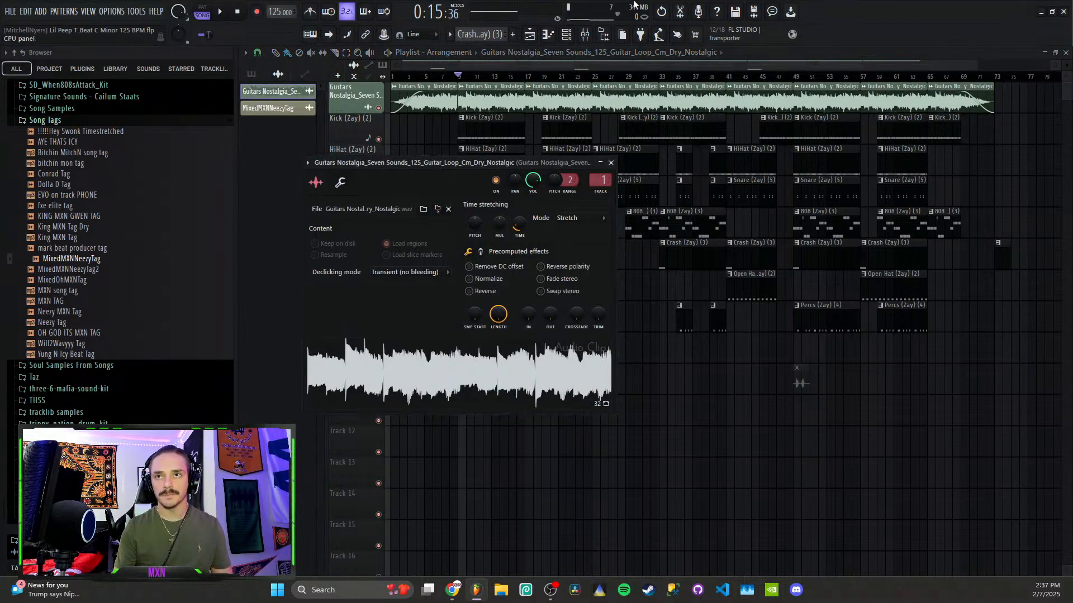
Unassign the guitar sample's mixer track, preview it, then route it back to track 1
drag(606, 181, 609, 203)
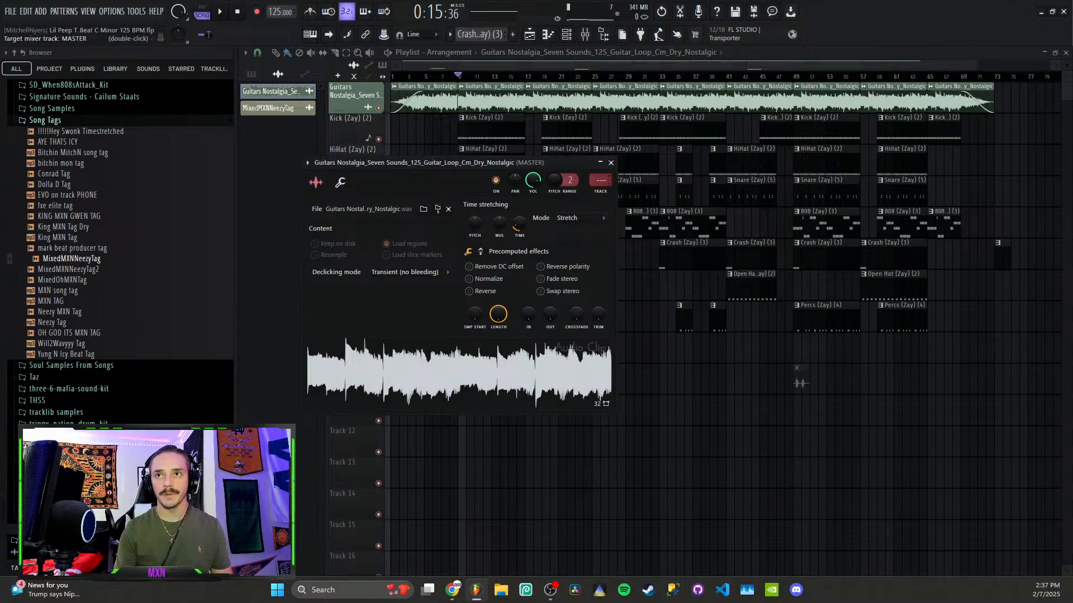
click(540, 381)
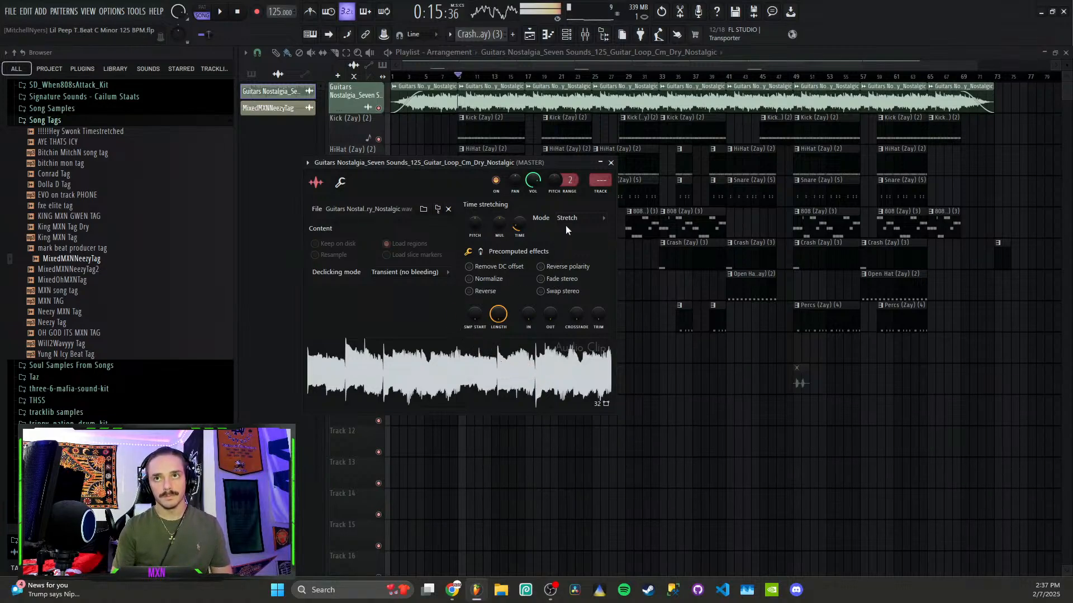
click(238, 12)
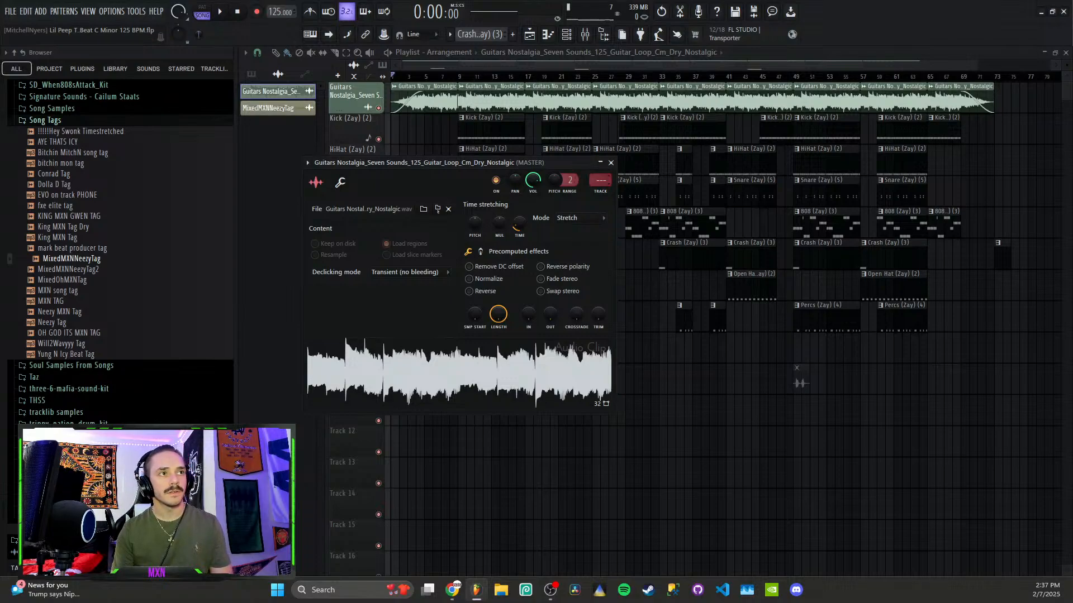
drag(600, 181, 600, 176)
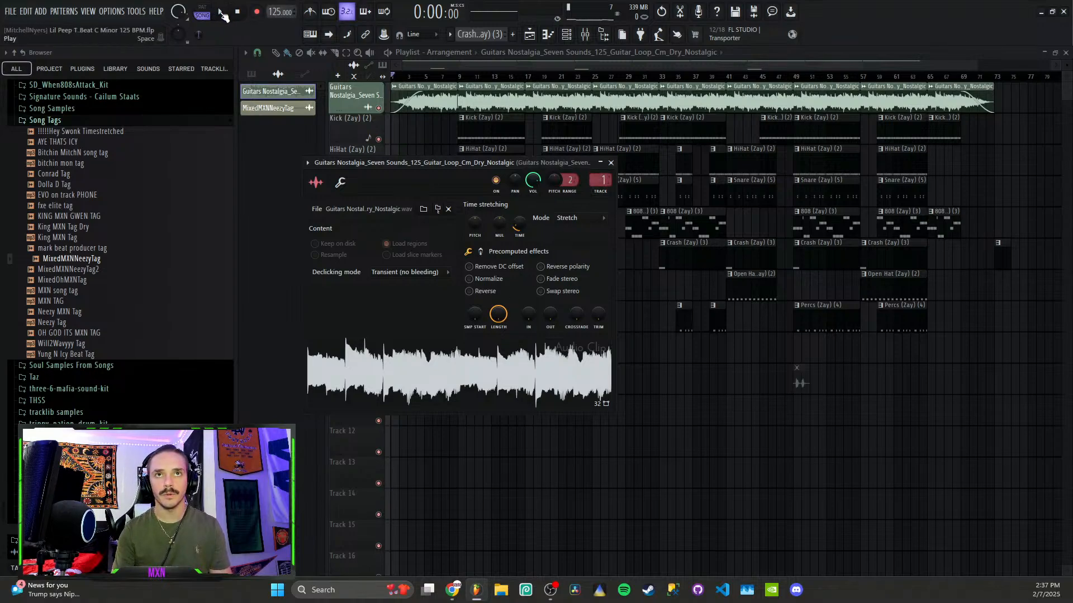
Start playback from bar 9 and solo the Guitars track in the playlist
click(585, 34)
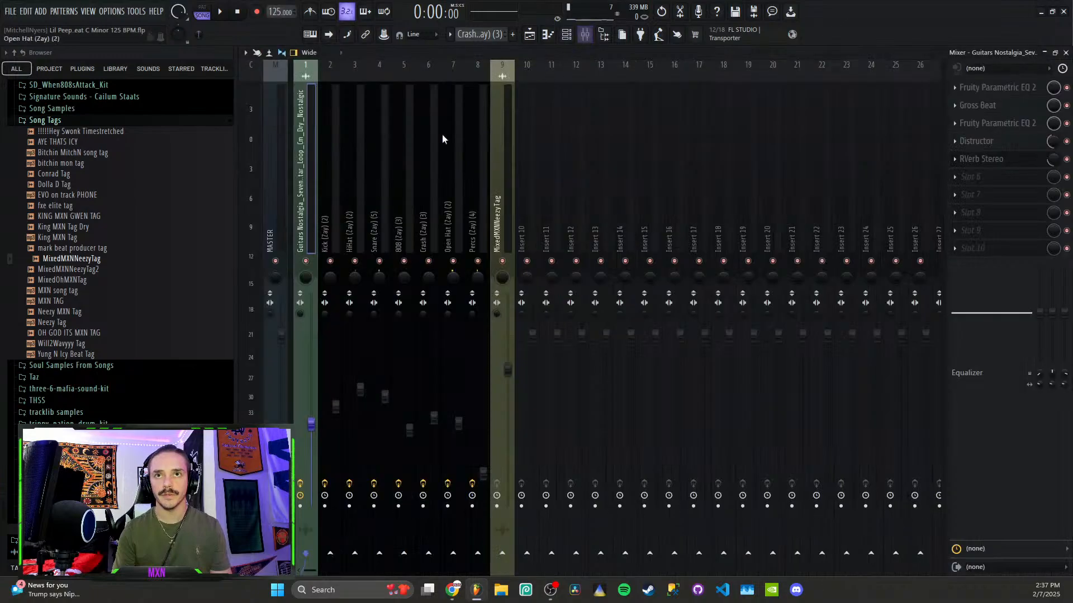
key(space)
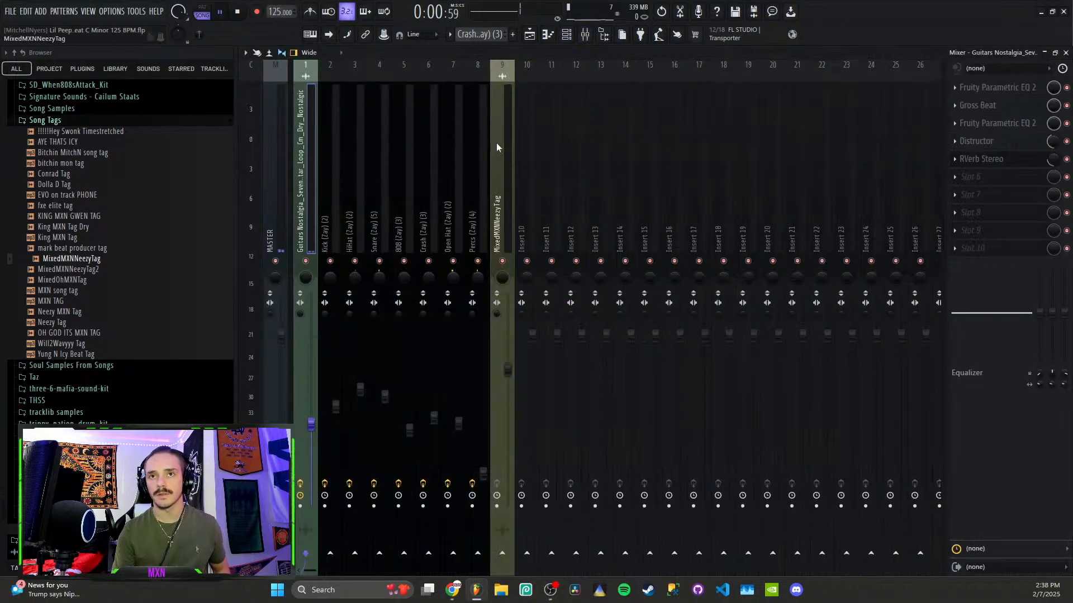
click(531, 35)
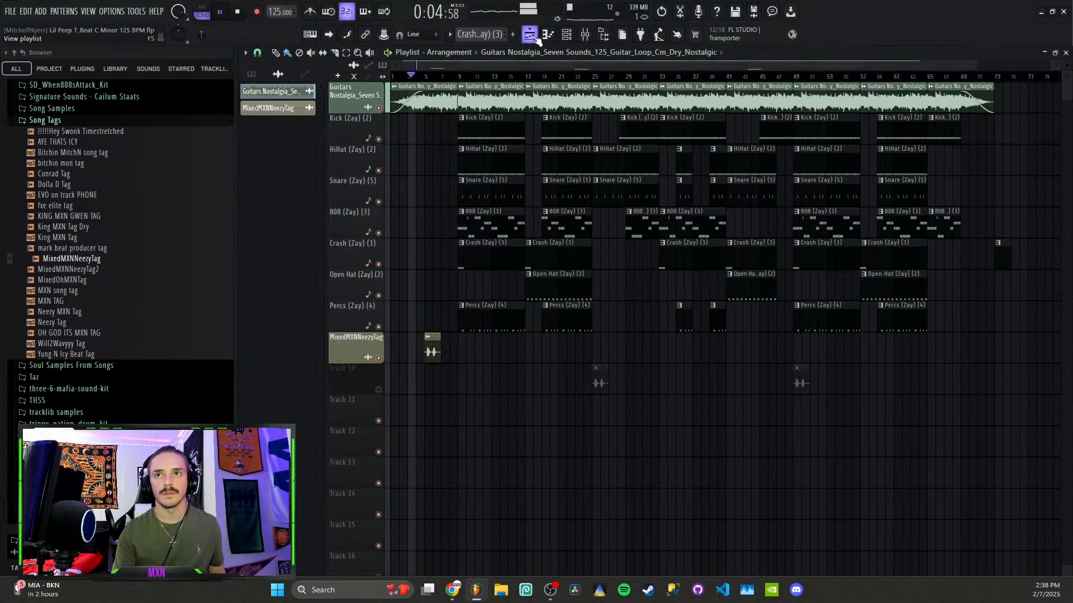
click(461, 77)
right_click(379, 107)
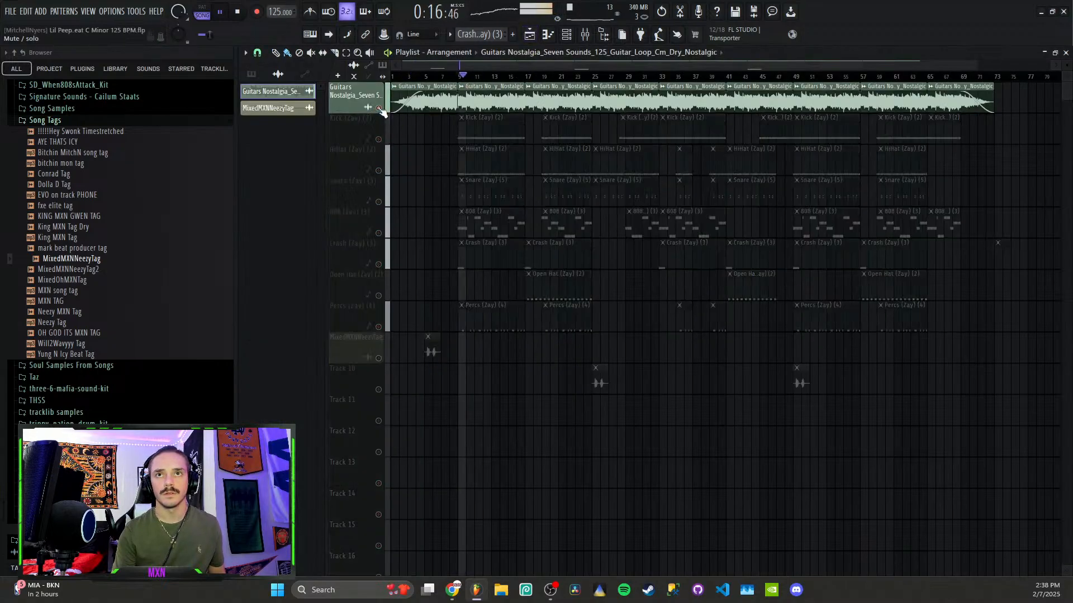
Inspect the guitar channel's settings from the channel list, then stop playback and hide the list
click(594, 32)
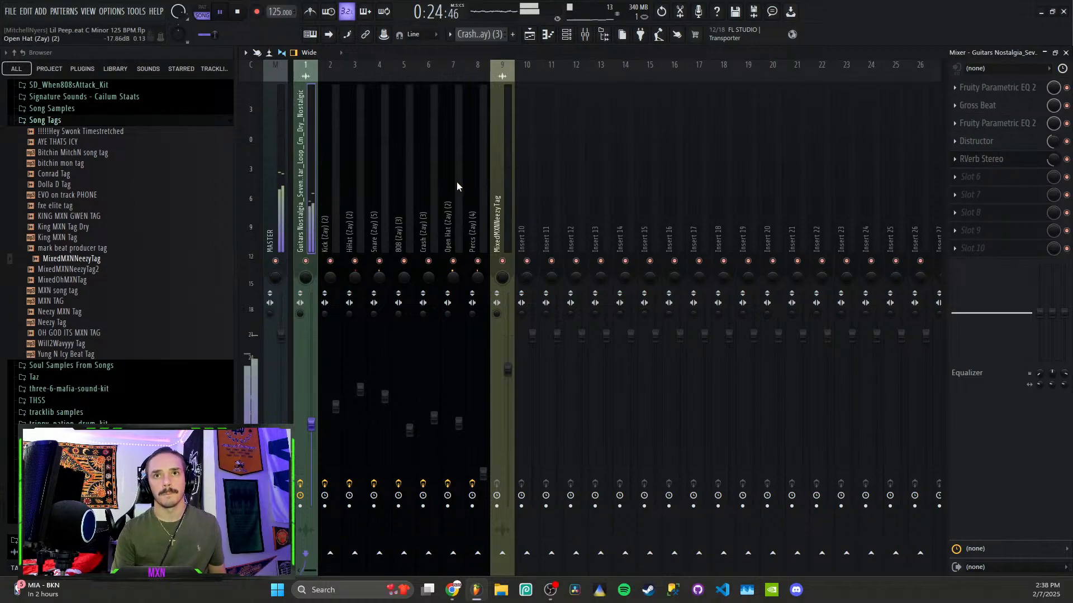
click(567, 34)
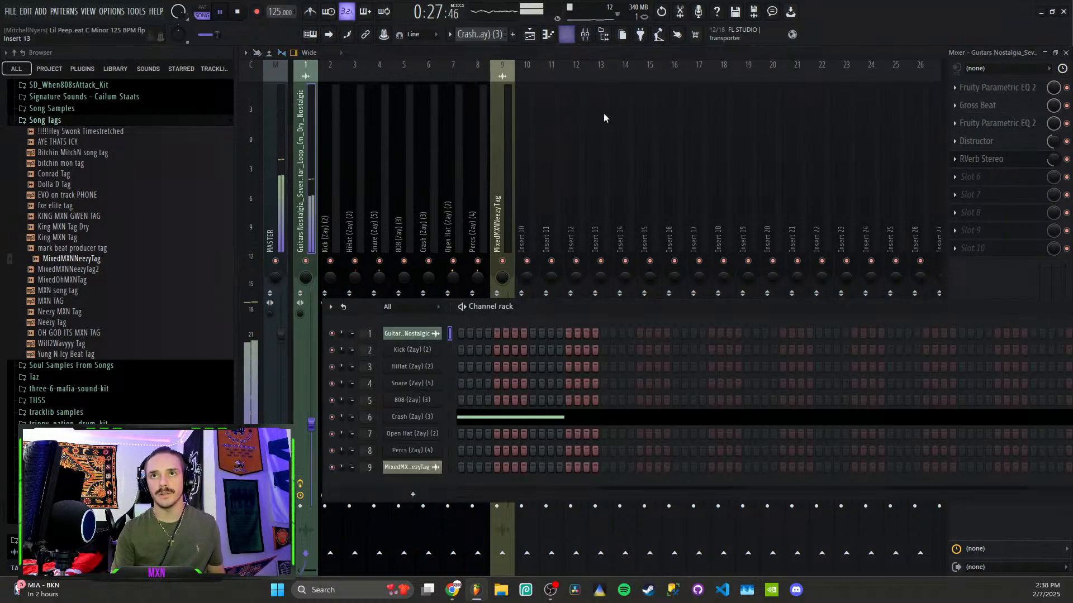
click(415, 334)
scroll(600, 180, down, 1)
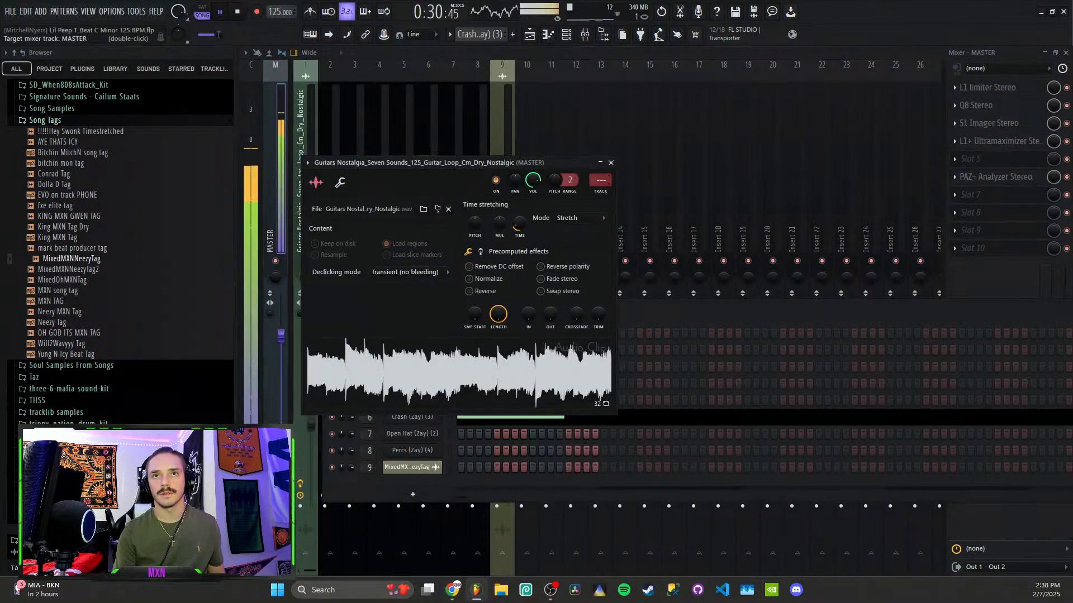
scroll(600, 180, up, 1)
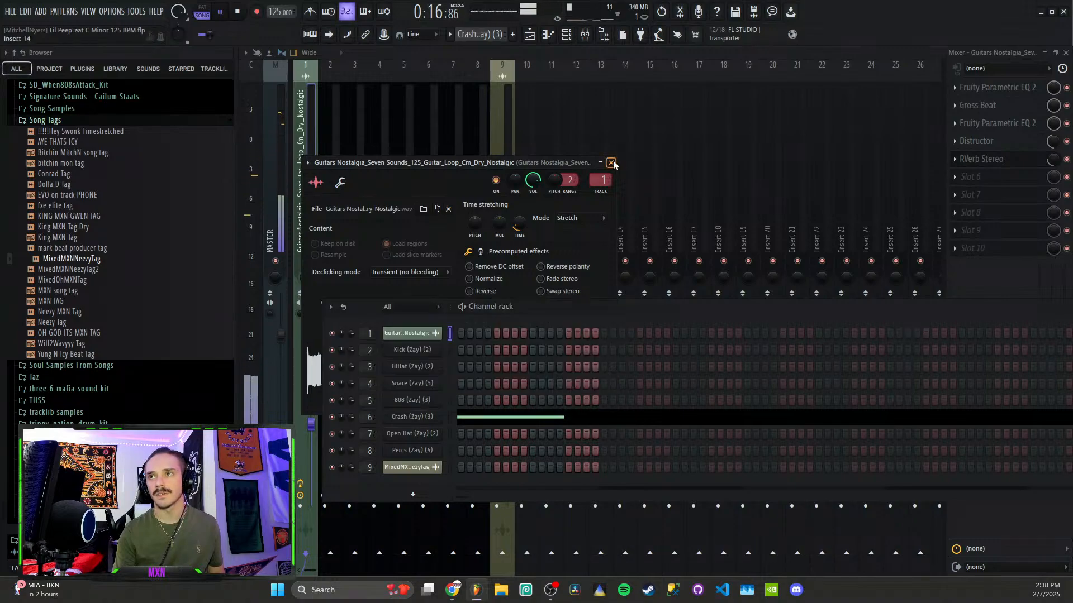
click(610, 162)
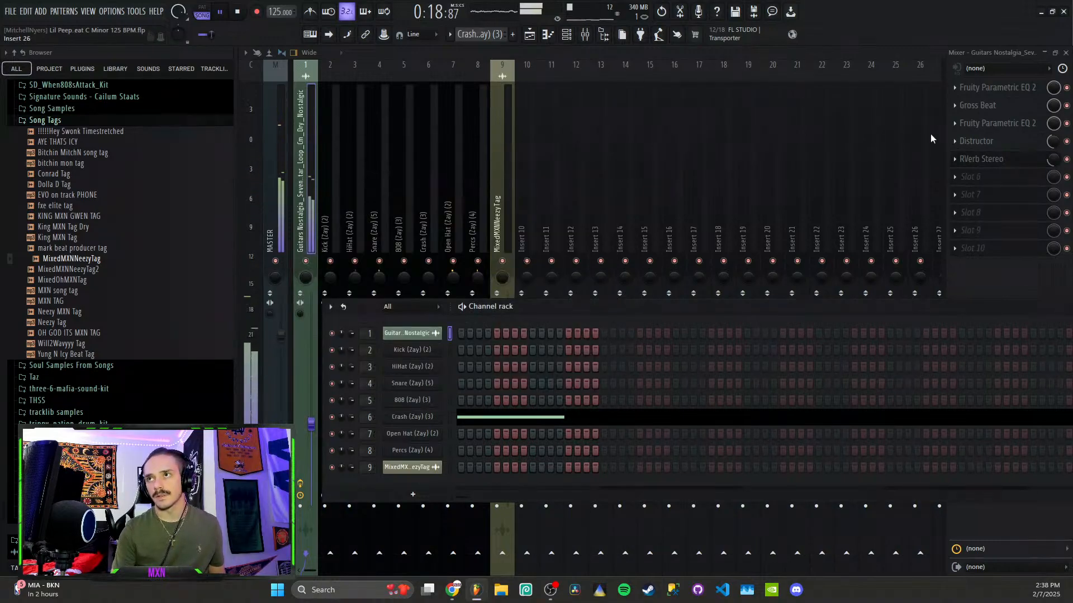
key(space)
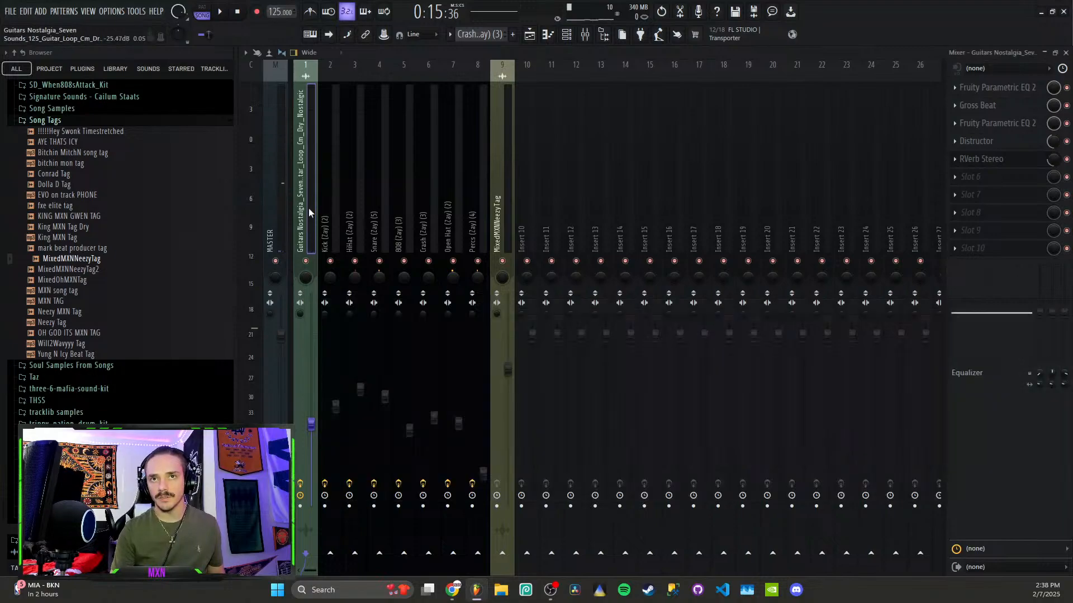
key(F6)
Disable Gross Beat, the second Parametric EQ and RVerb Stereo on insert 1, then open the first Parametric EQ 2
click(1000, 92)
click(1000, 93)
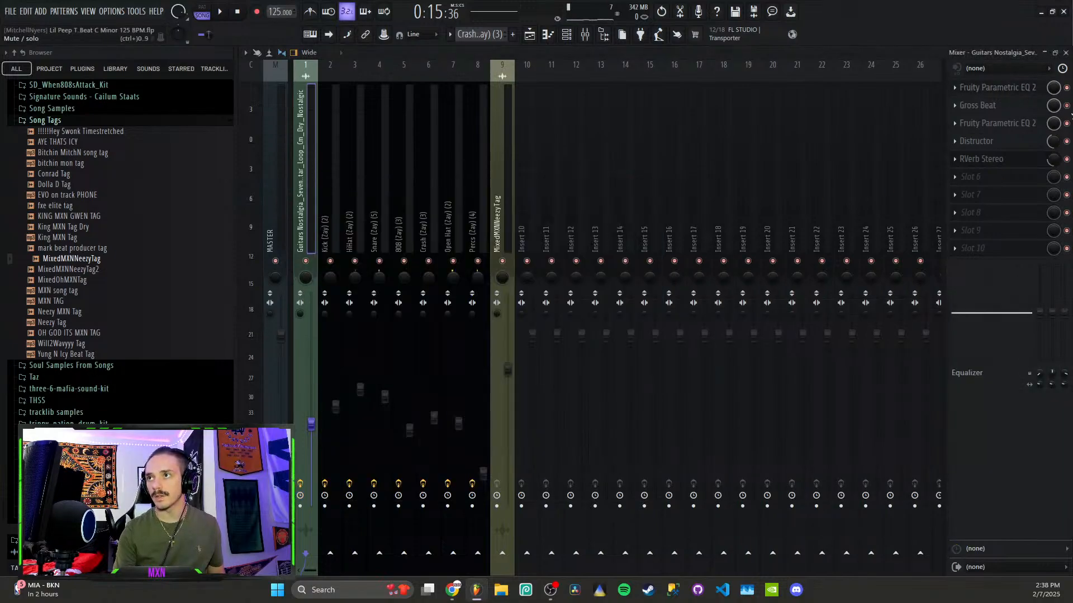
click(1067, 106)
click(1066, 123)
click(1067, 159)
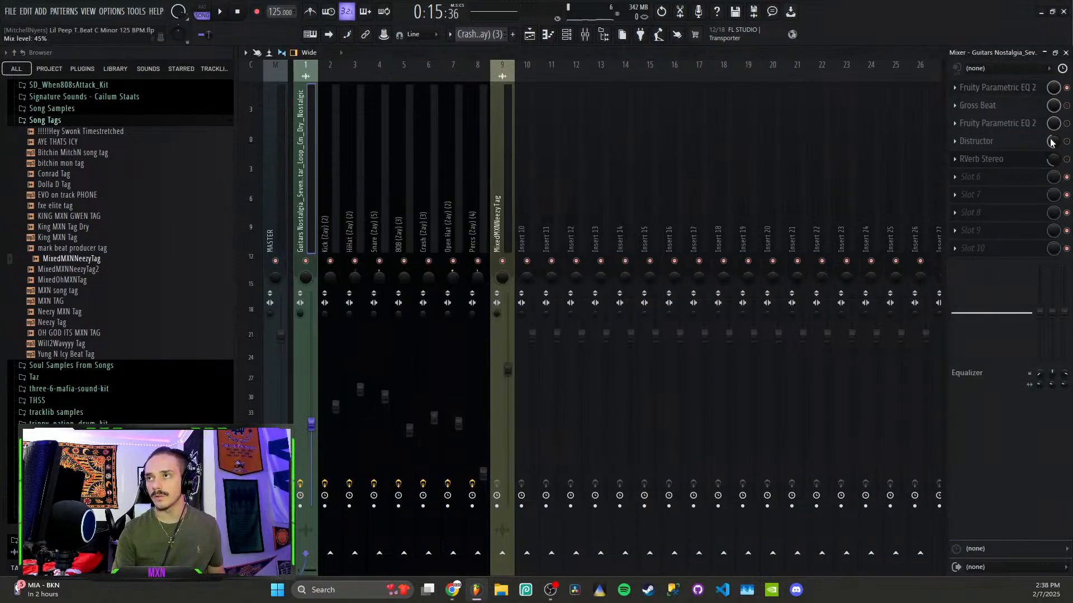
click(1014, 88)
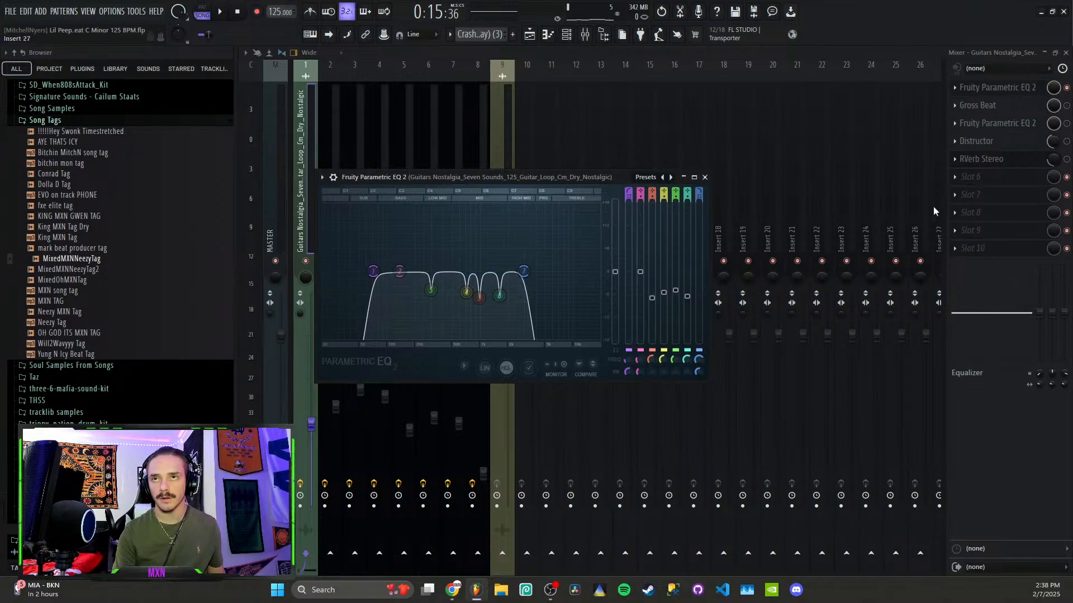
Boost a narrow EQ band around 145Hz and soften the low cut near 71Hz
key(space)
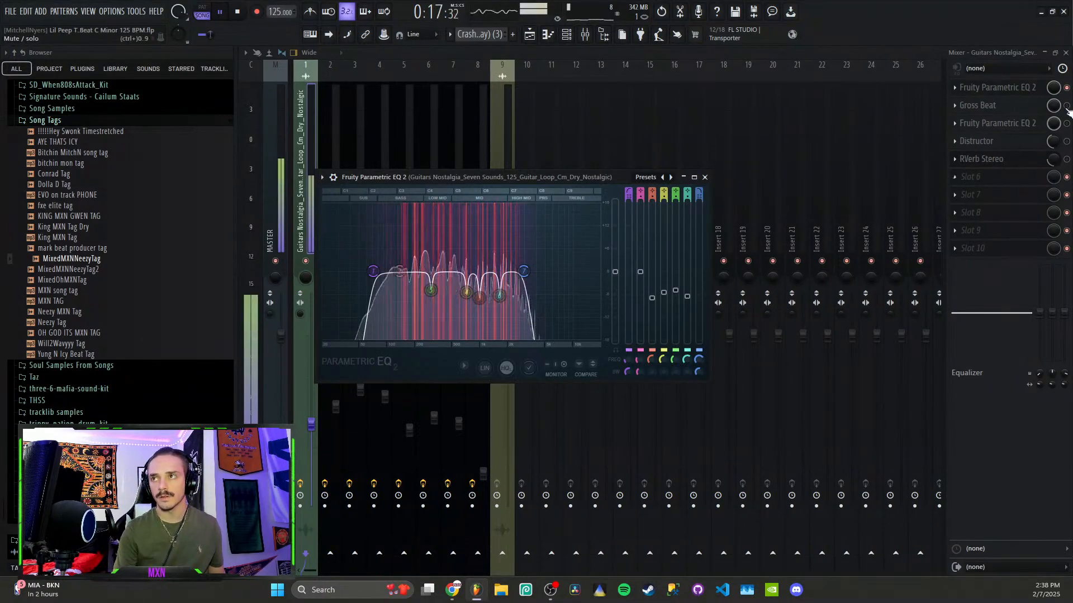
key(space)
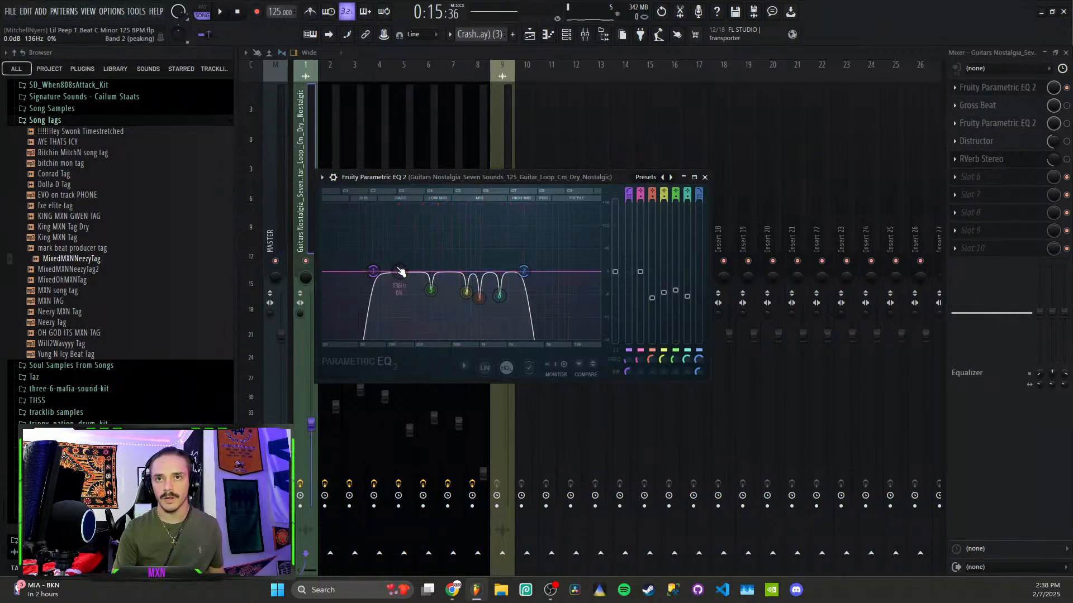
drag(400, 269, 403, 207)
scroll(402, 215, down, 10)
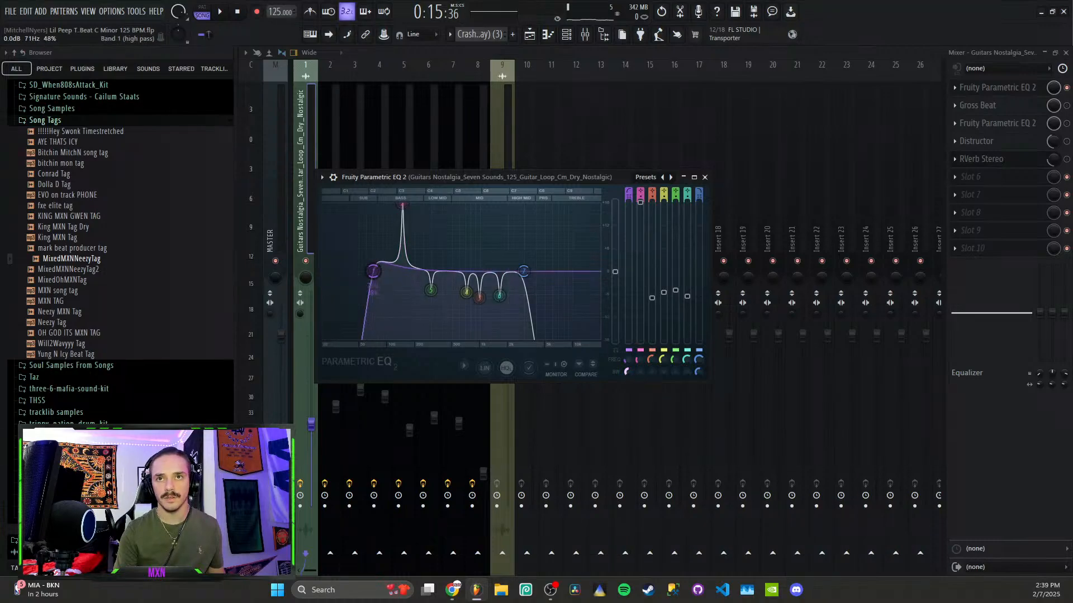
drag(628, 371, 628, 356)
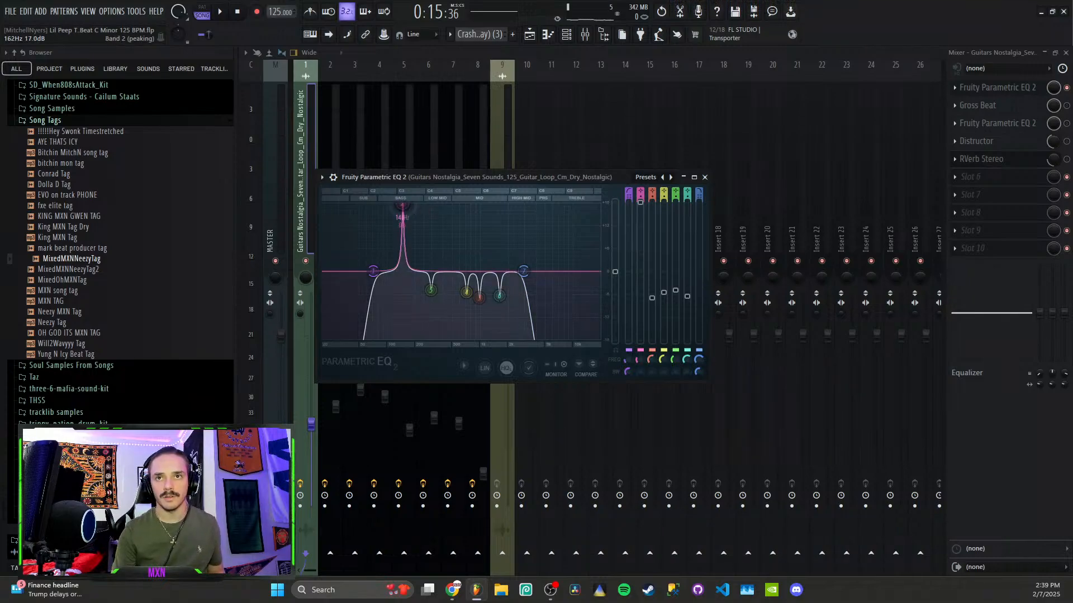
Try moving the boost to about 665Hz during playback, then undo the EQ changes and stop
key(space)
drag(402, 207, 451, 293)
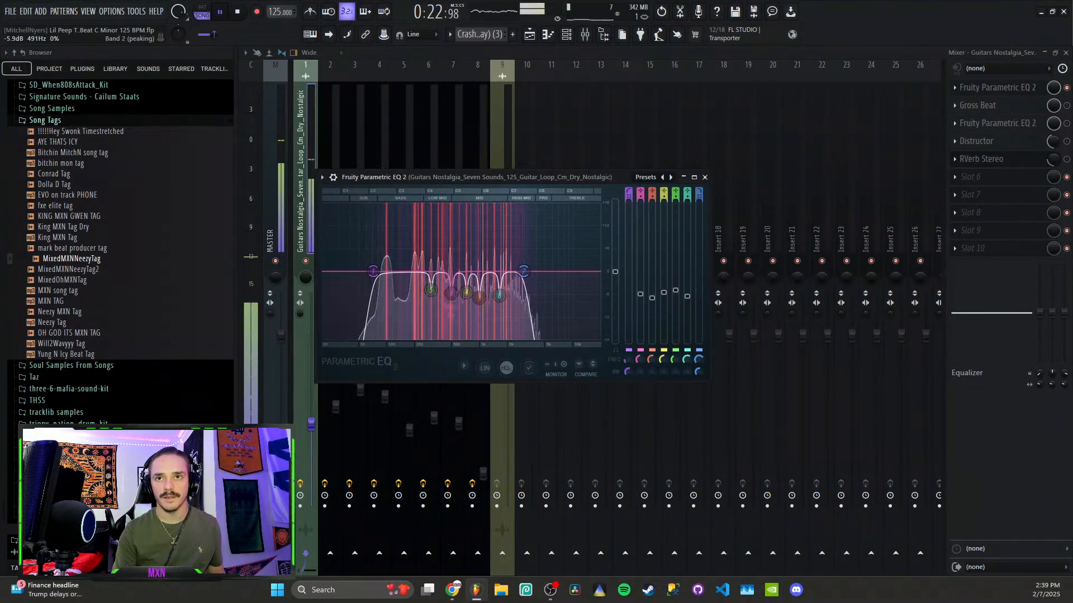
key(ctrl+z)
key(ctrl+z)
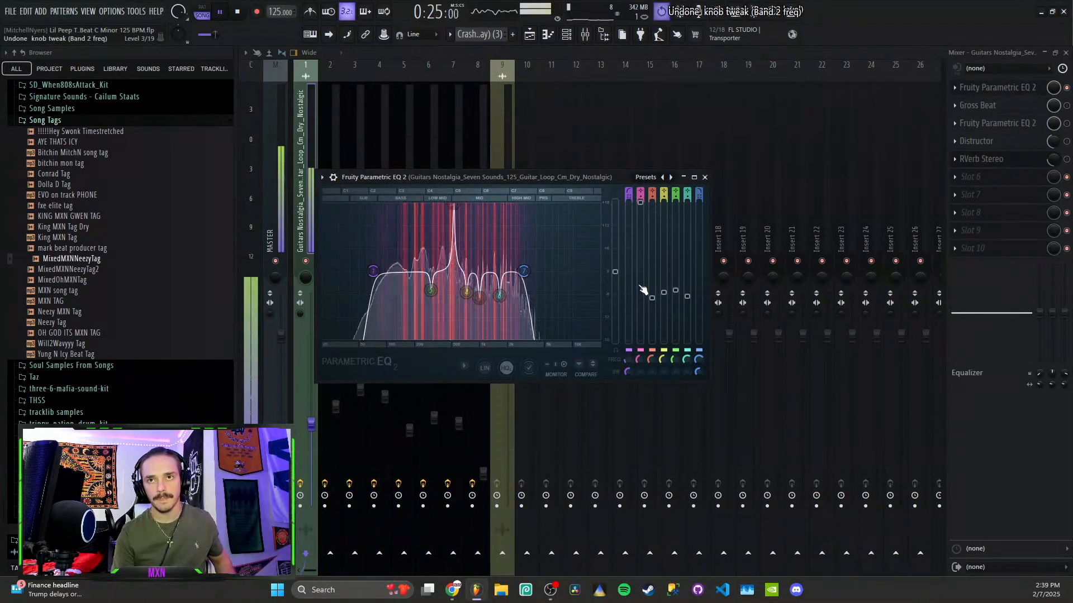
key(ctrl+z)
key(ctrl+z)
key(ctrl+z)
key(ctrl+z)
key(ctrl+z)
key(ctrl+z)
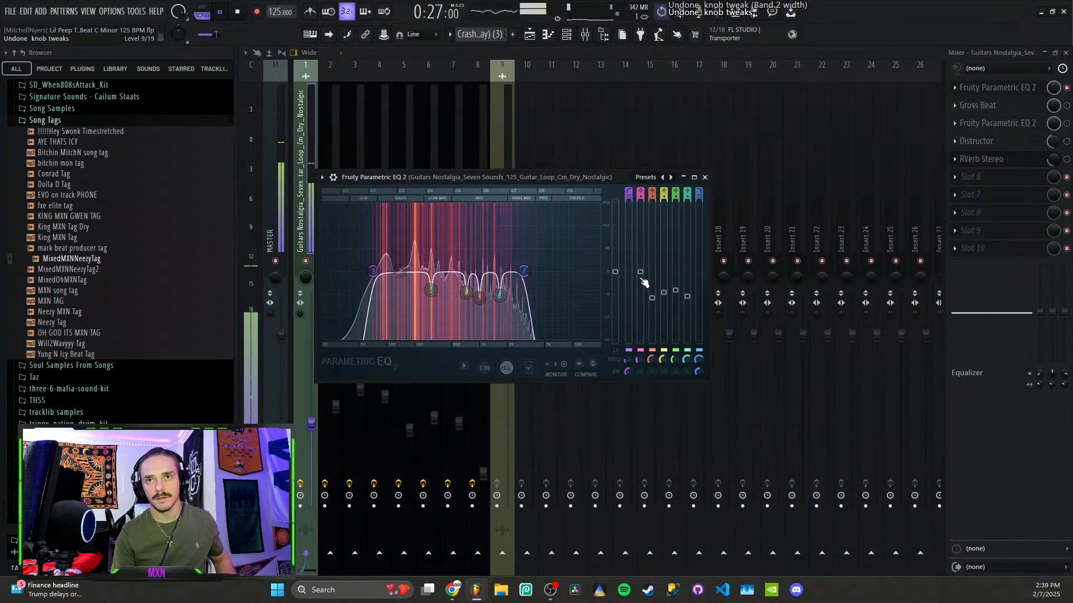
key(space)
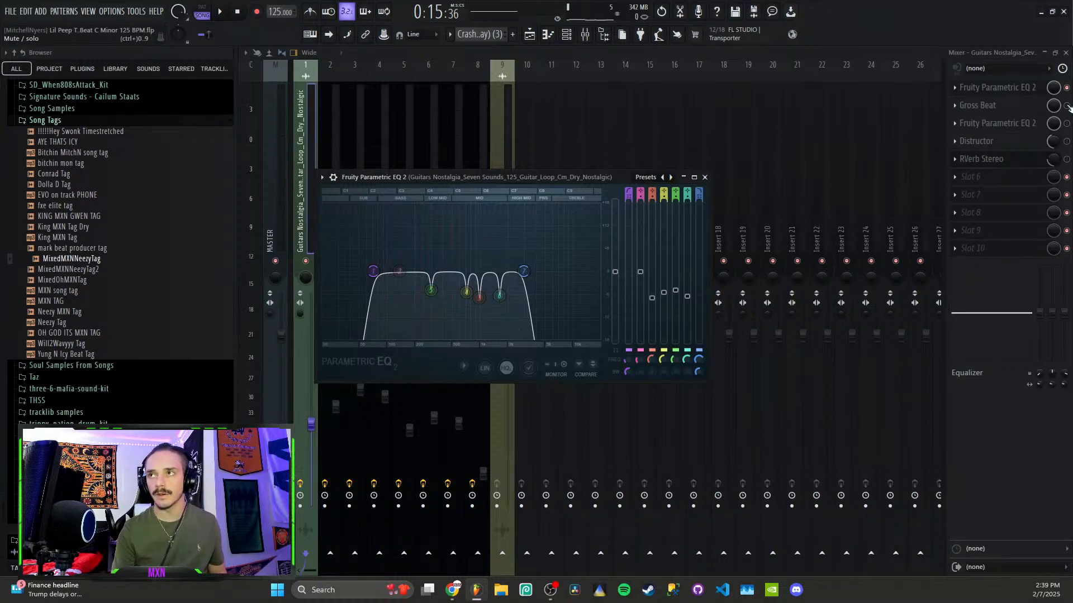
Open Gross Beat on the guitar insert and lower its time mix to about 9%, auditioning before and after
click(969, 106)
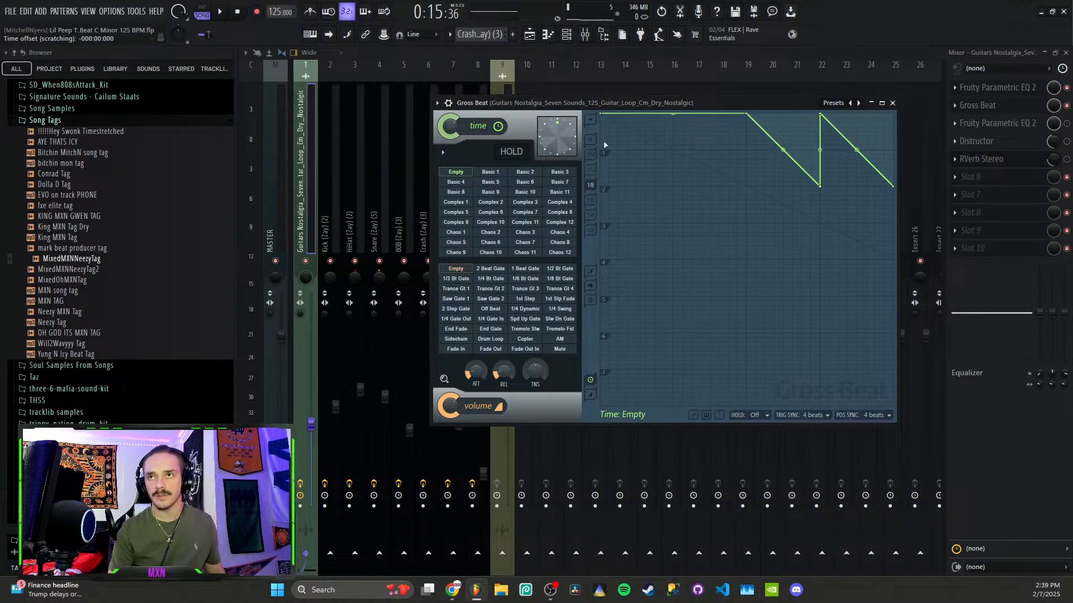
key(space)
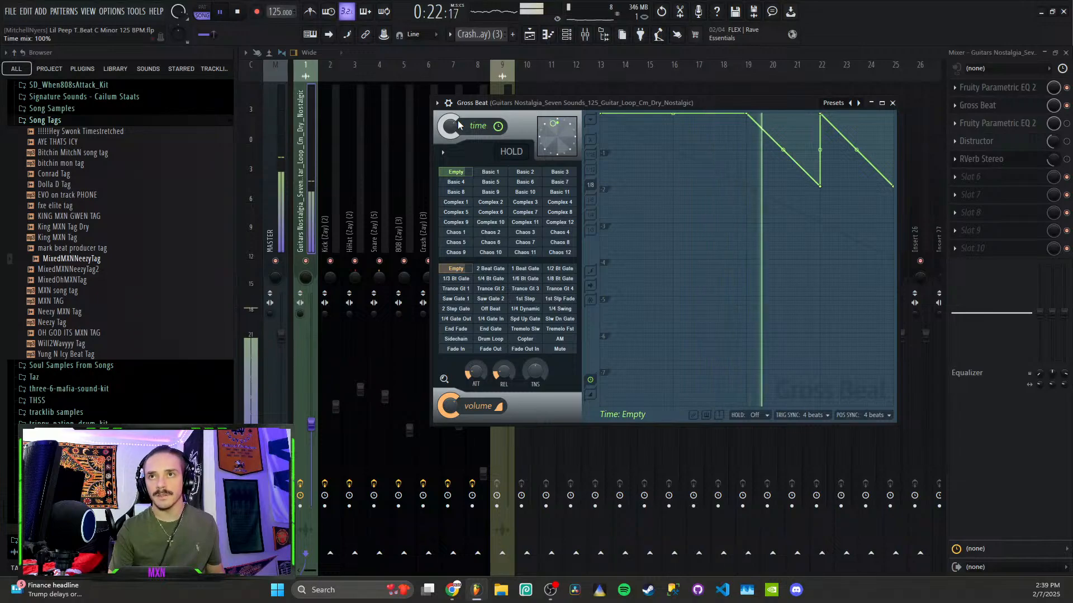
key(space)
drag(453, 130, 452, 152)
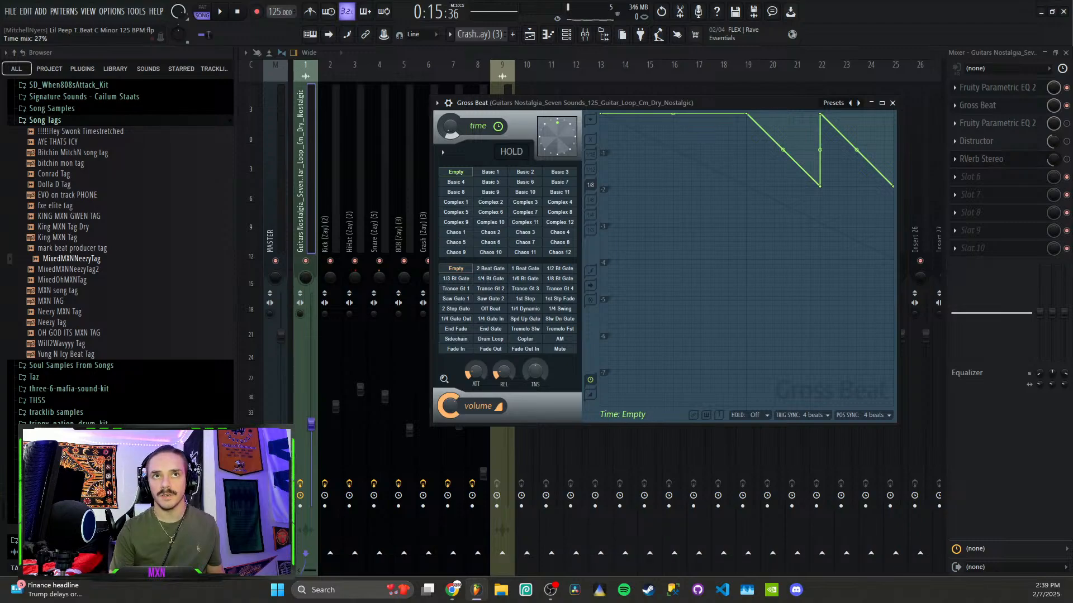
key(space)
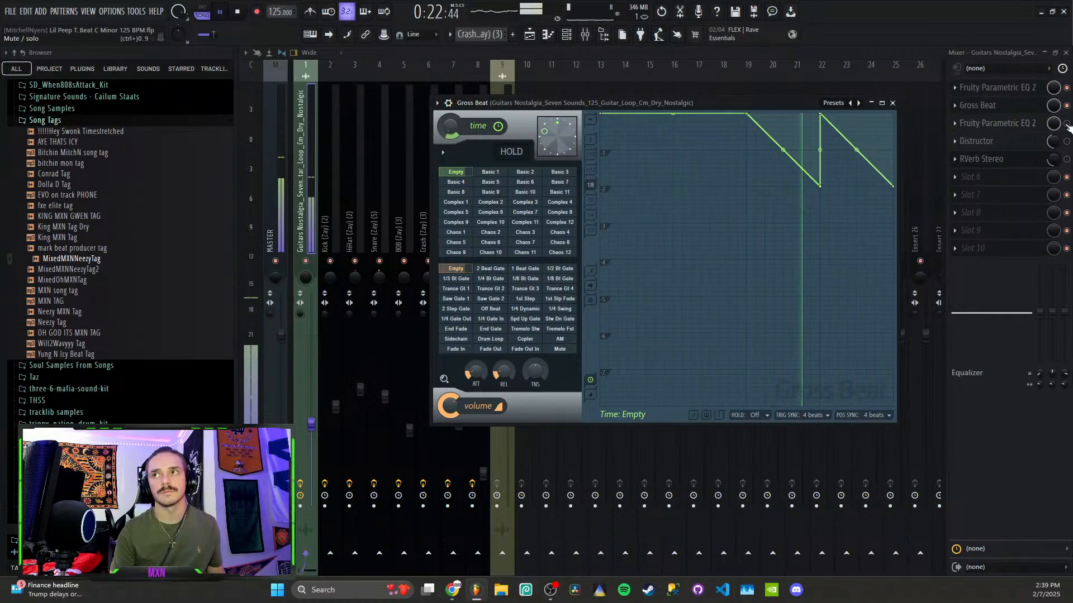
key(space)
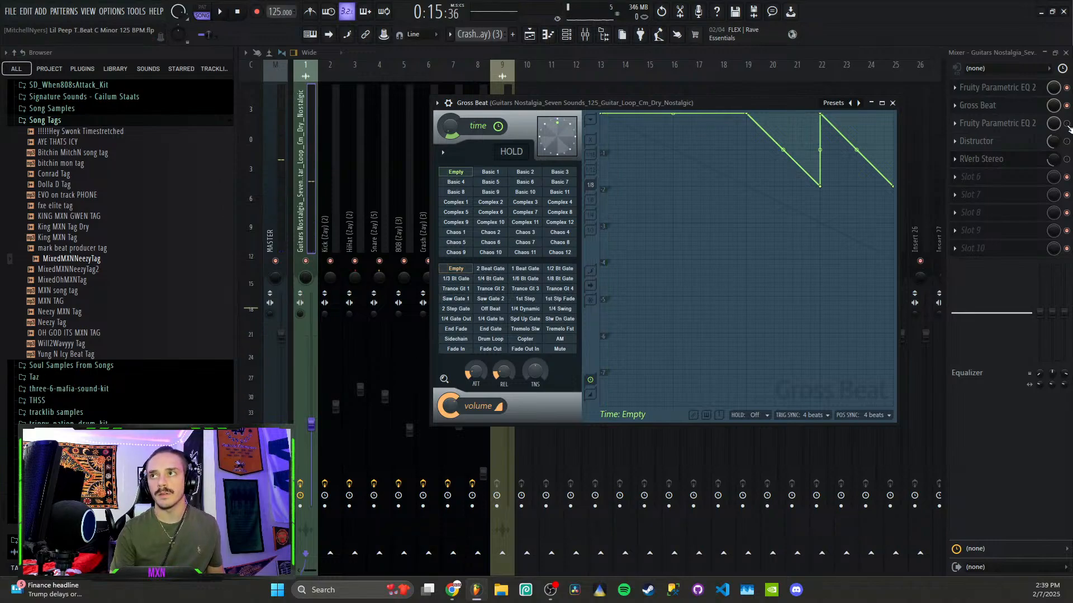
Audition the guitar through slot 3's Parametric EQ 2, close it, and open the Distructor window
click(993, 123)
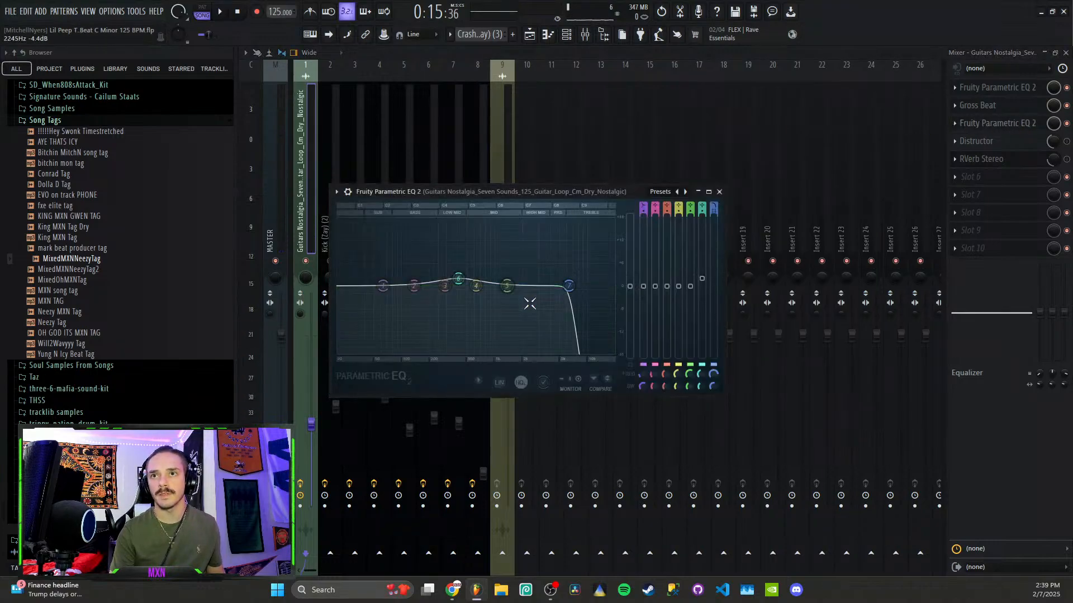
key(space)
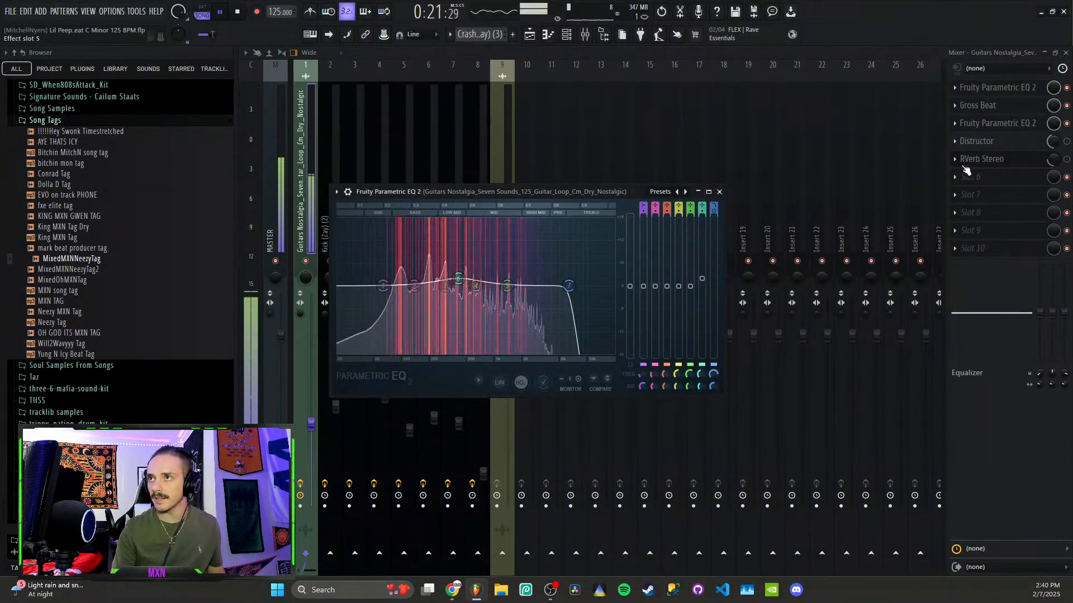
click(719, 191)
key(space)
click(1030, 145)
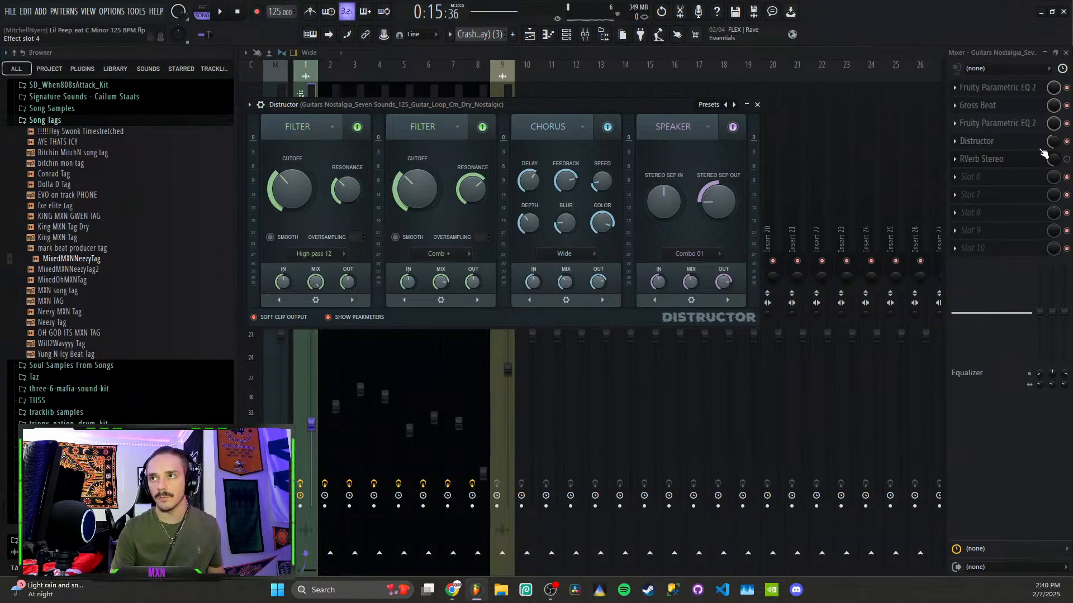
Enable and audition RVerb Stereo, then show the plugin list for empty slot 6
key(space)
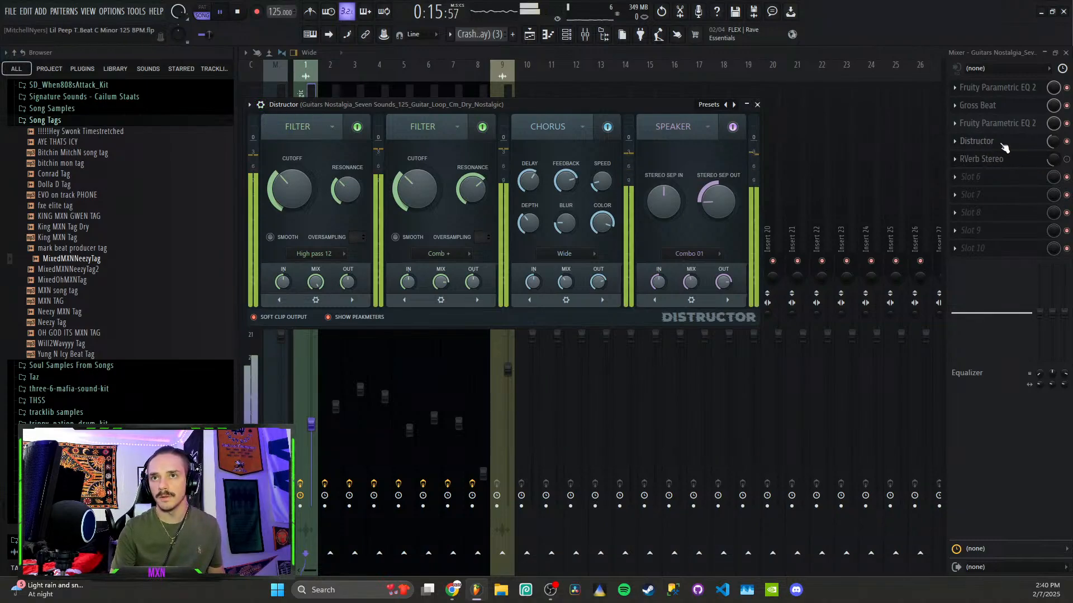
click(1067, 161)
click(1003, 161)
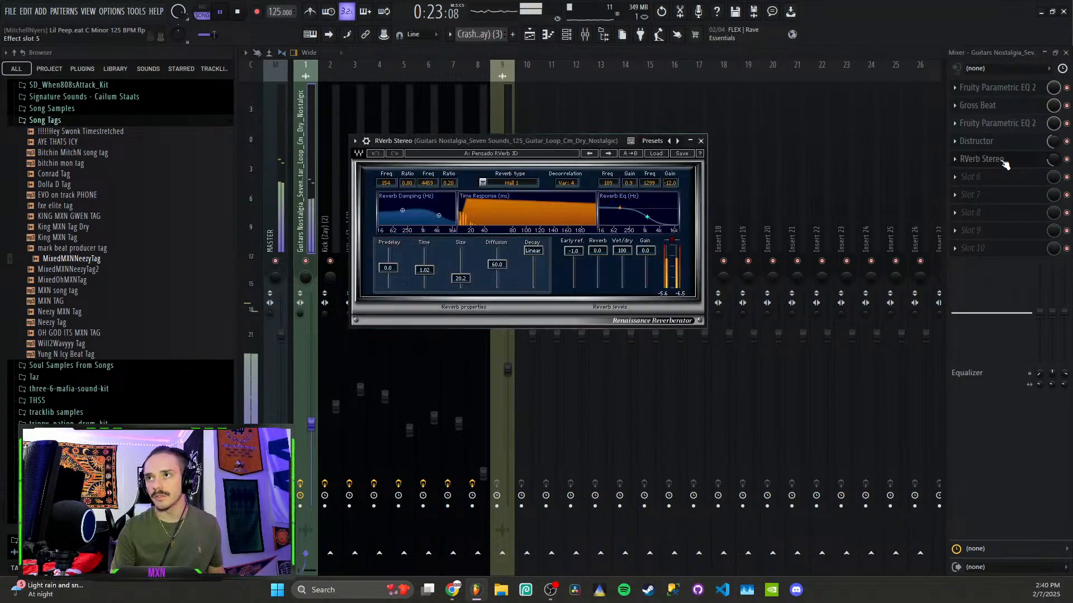
key(space)
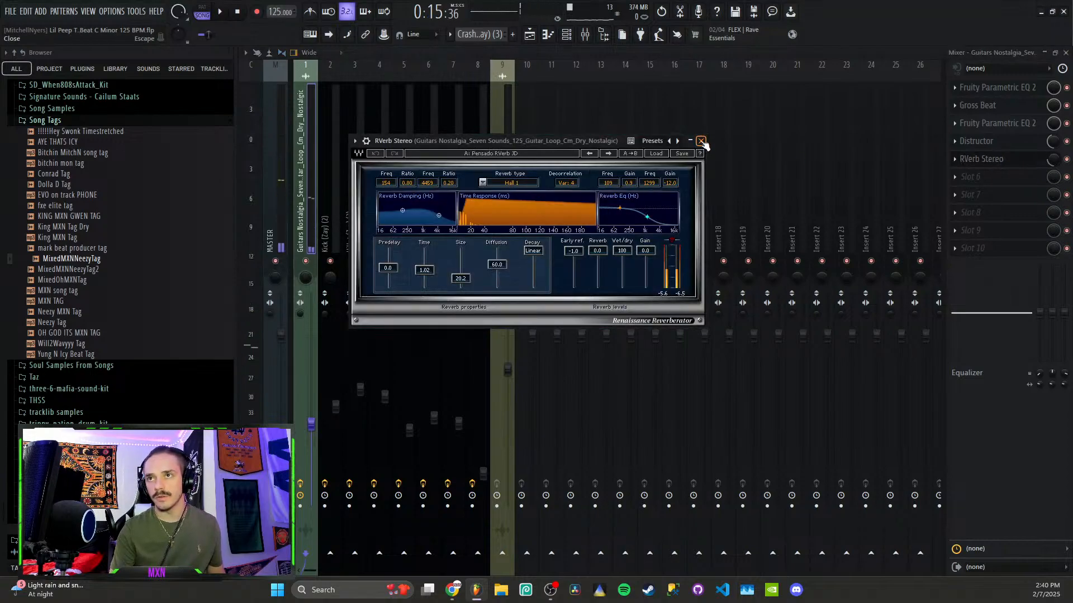
click(701, 140)
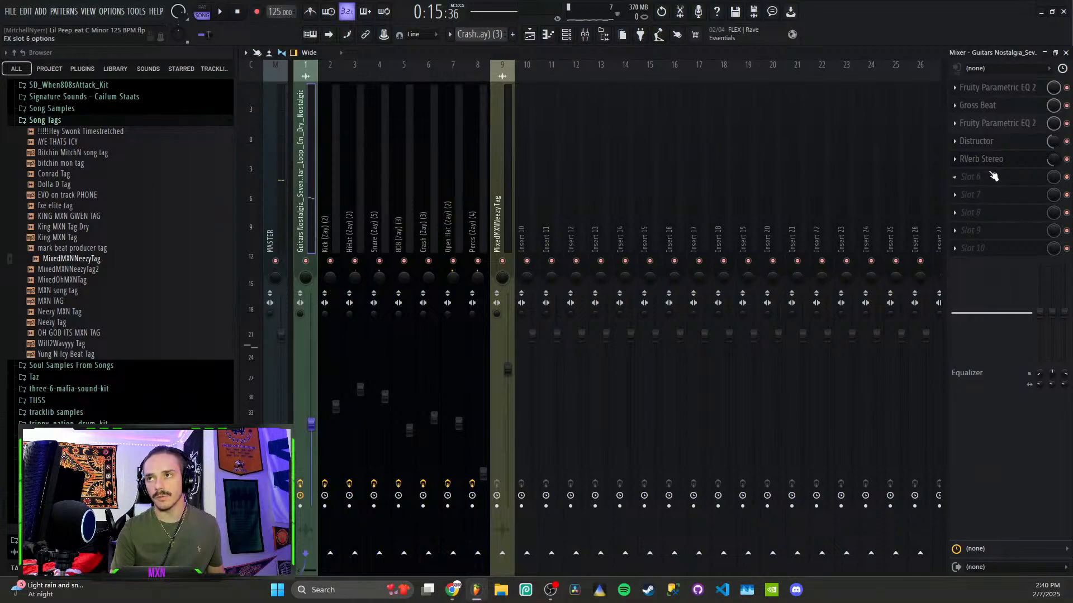
click(1003, 162)
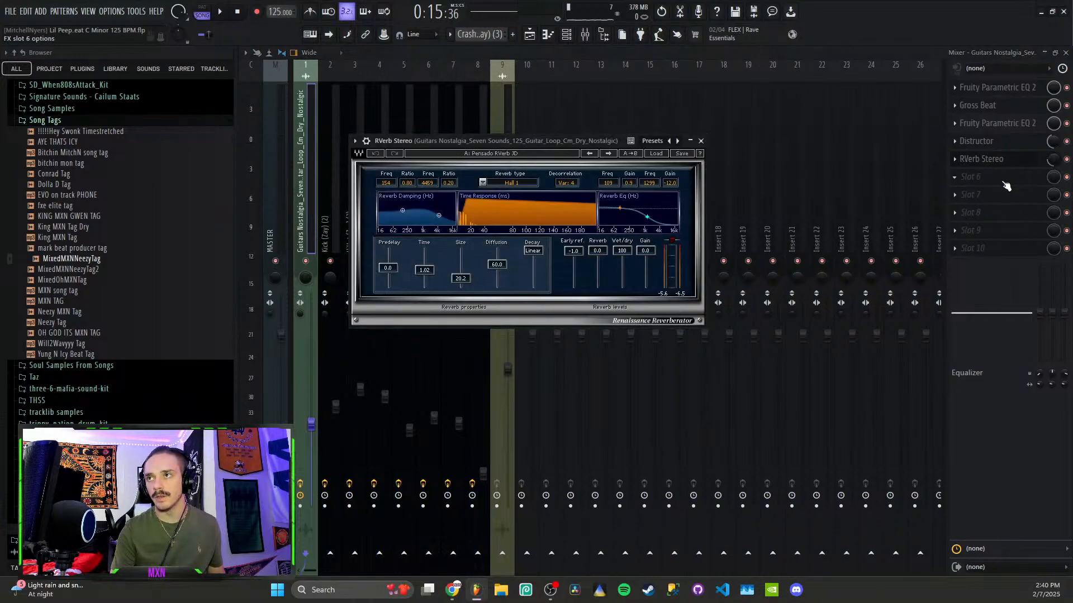
click(1004, 183)
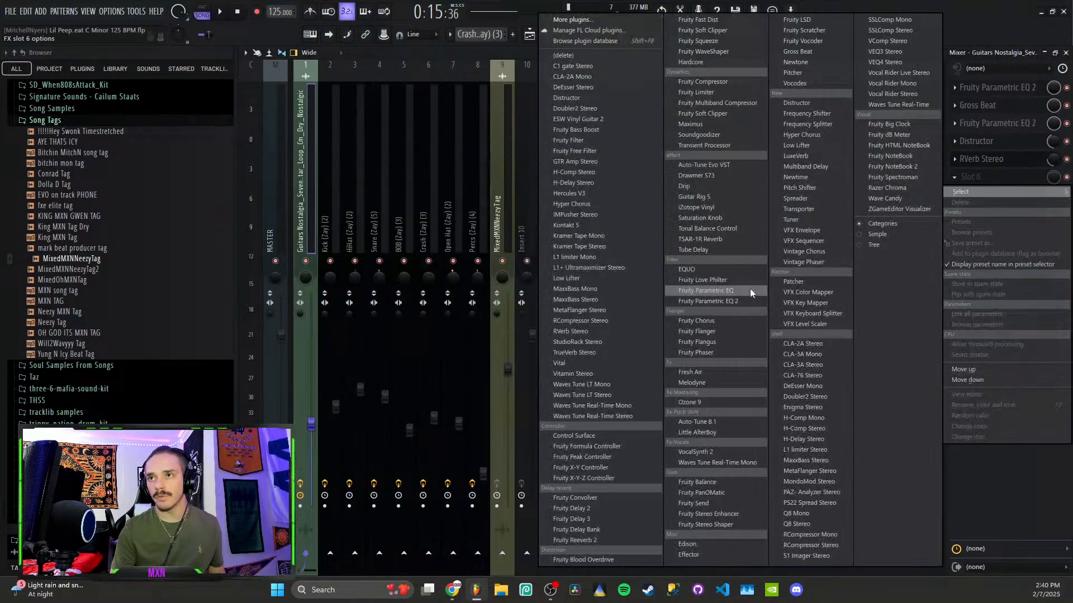
Load Fruity Reeverb 2 into slot 6, bypass RVerb Stereo, and copy its 25% mix to Reeverb
click(613, 539)
click(552, 119)
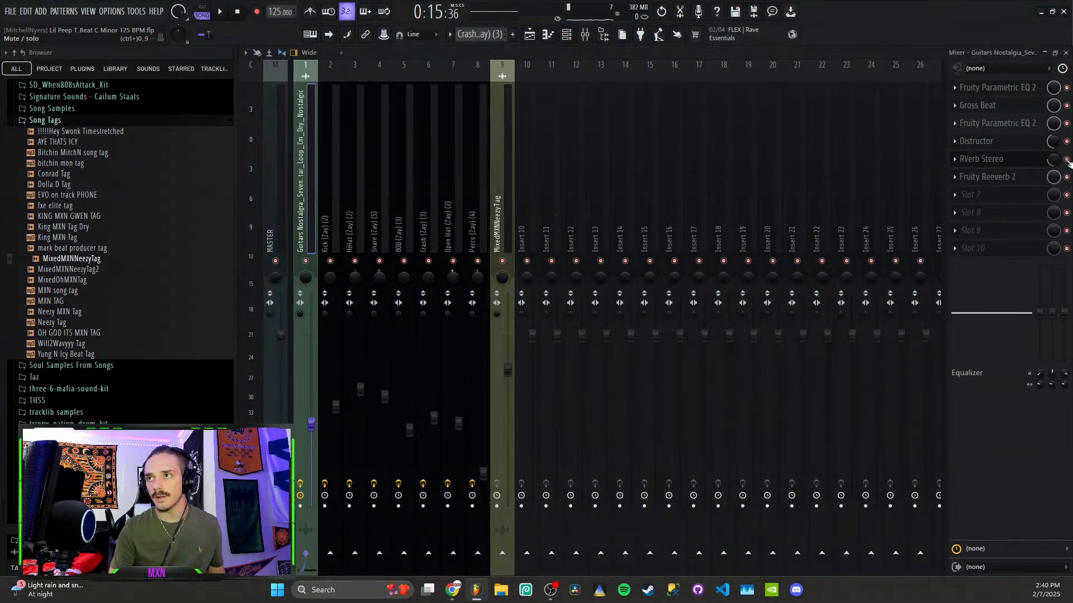
click(1066, 159)
right_click(1053, 164)
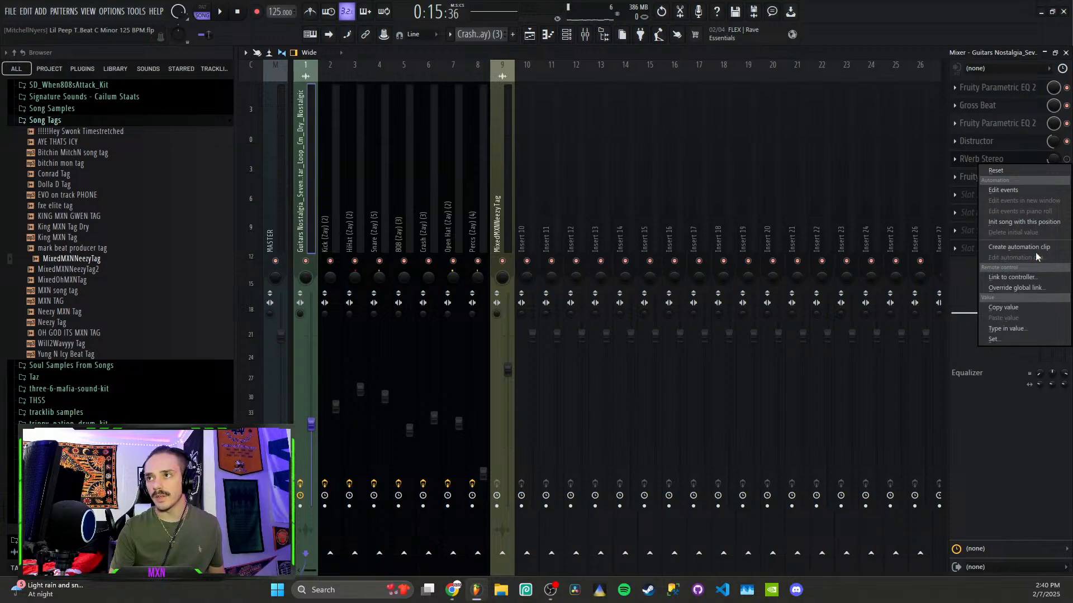
click(1011, 306)
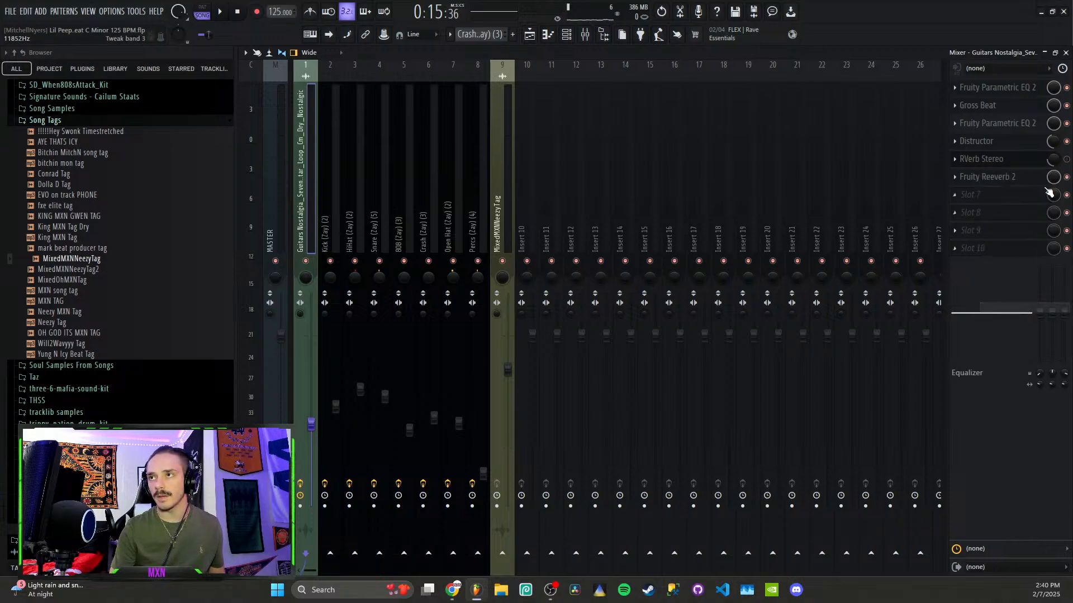
right_click(1052, 178)
click(1033, 331)
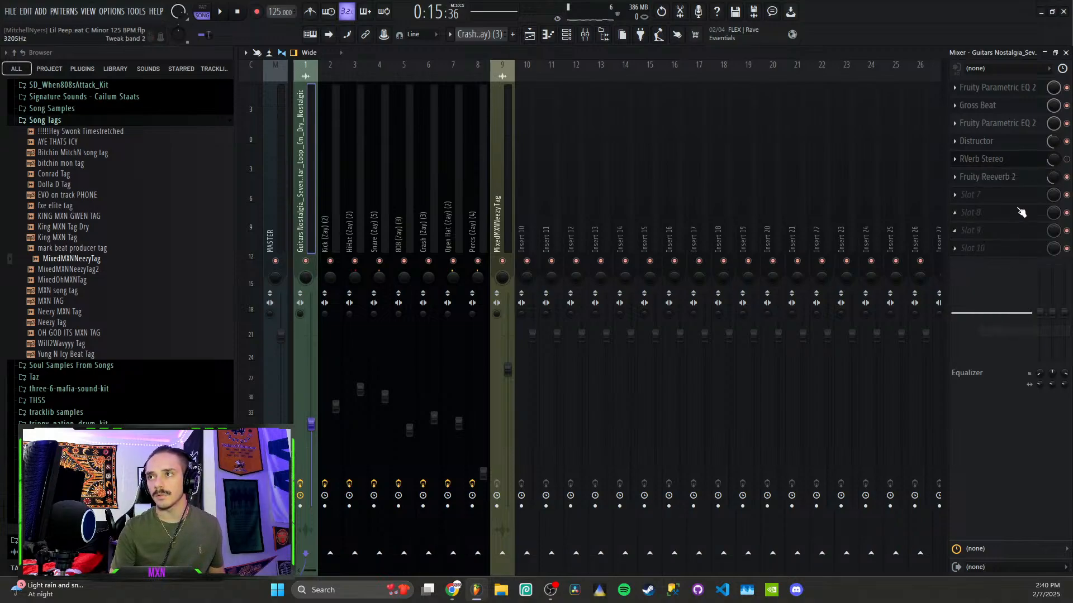
Raise Fruity Reeverb 2's wet level to 72% while playing, then delete the Reeverb slot
click(991, 178)
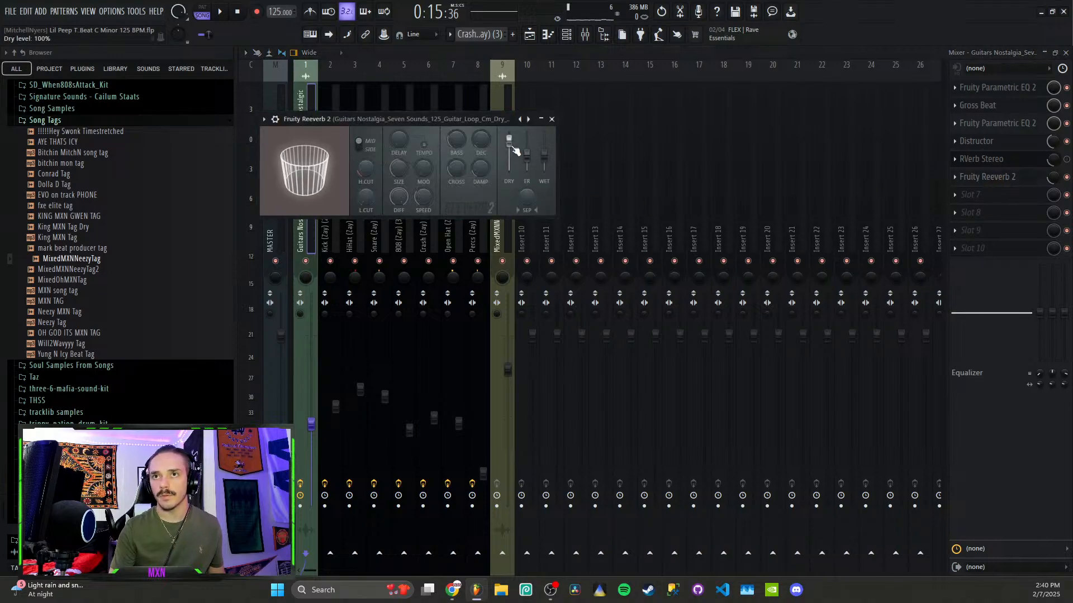
key(space)
drag(552, 161, 551, 159)
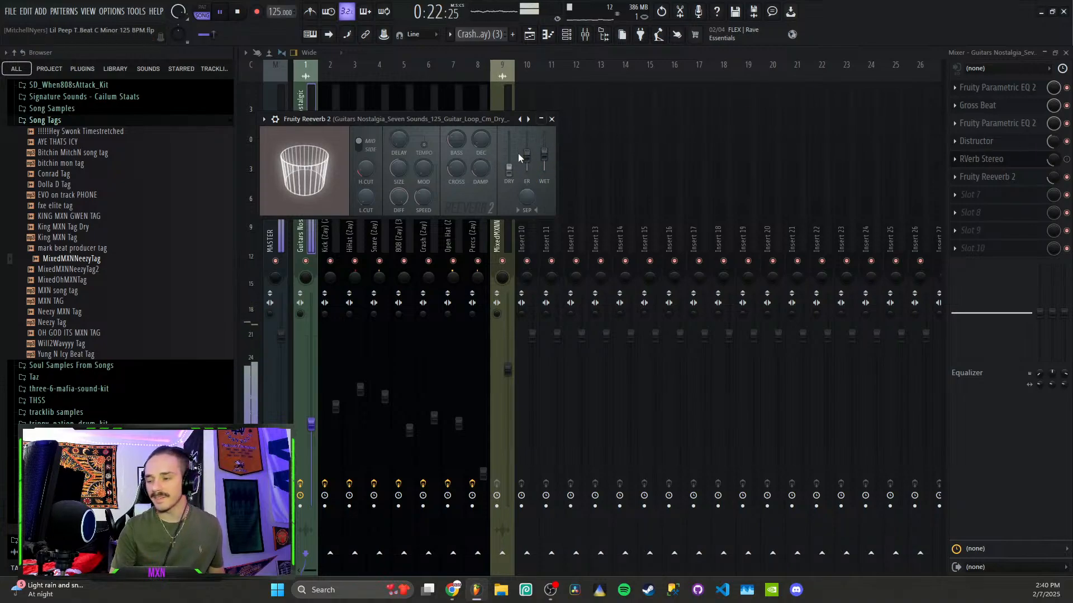
click(552, 119)
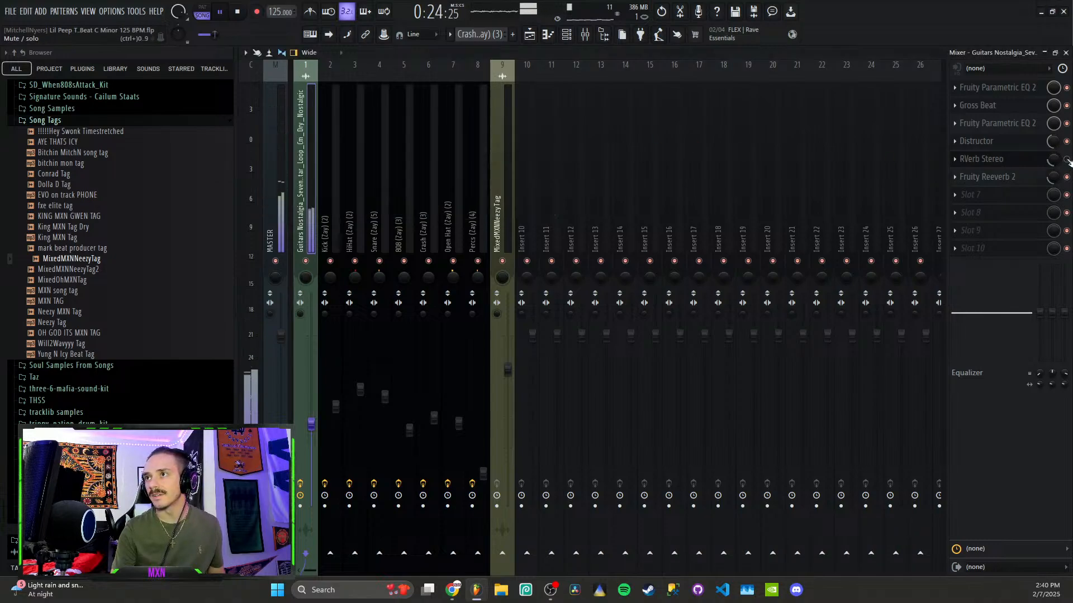
key(space)
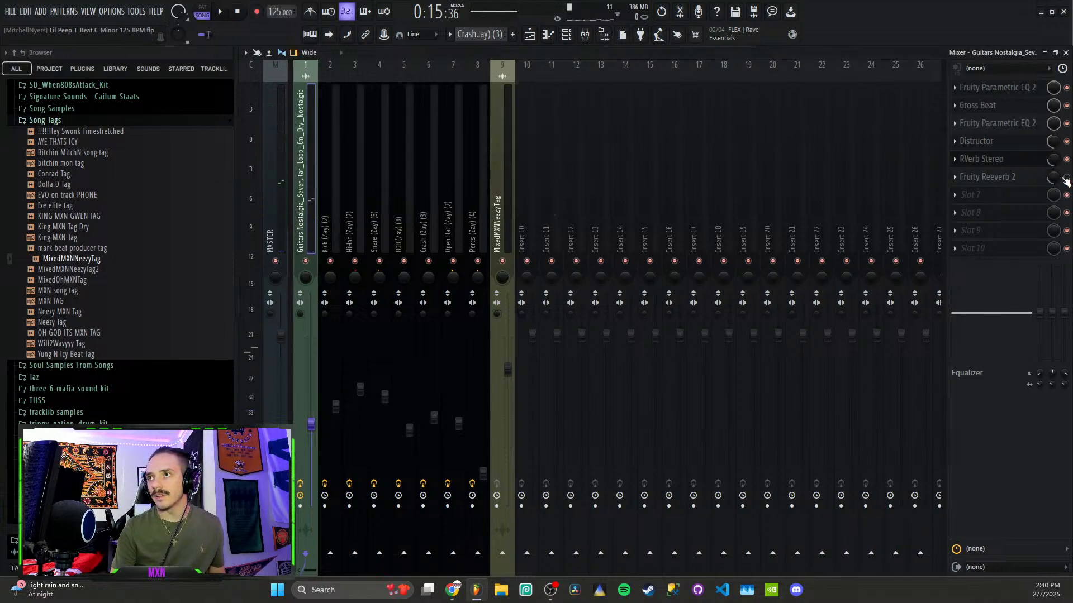
key(space)
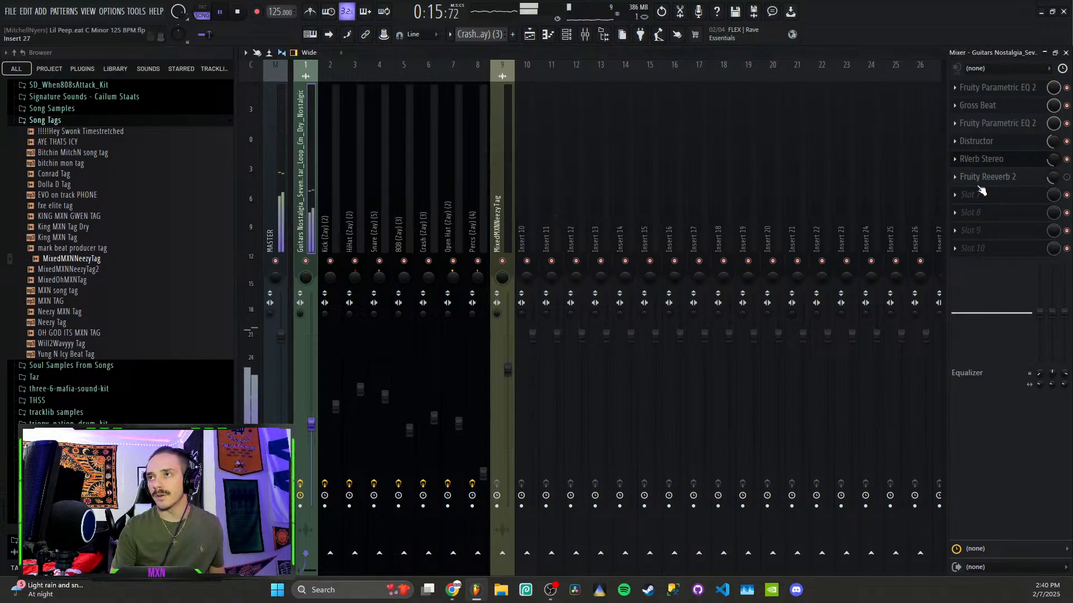
click(956, 177)
click(971, 200)
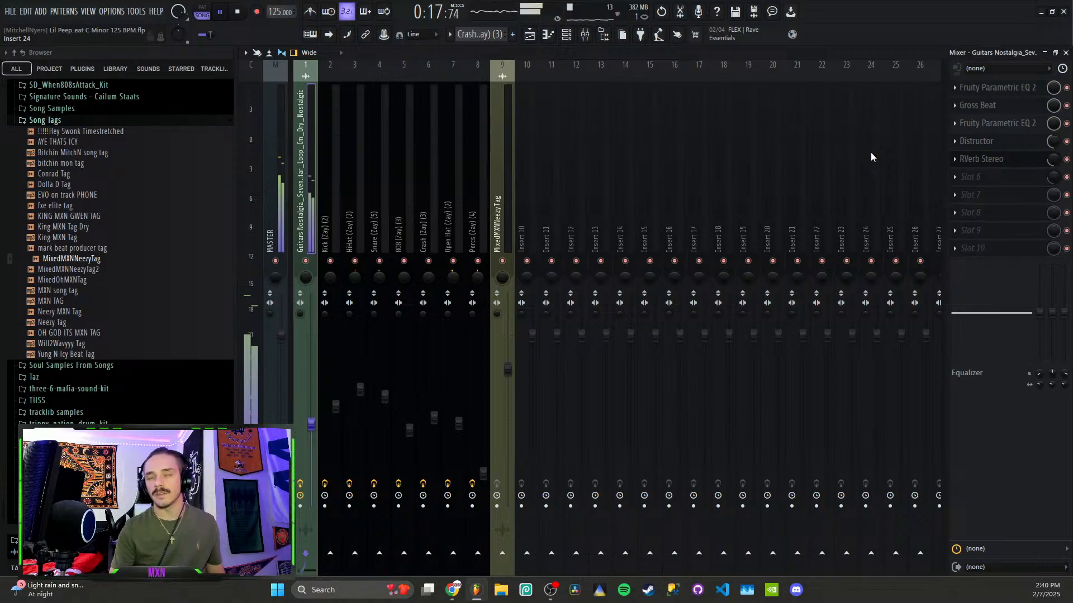
key(space)
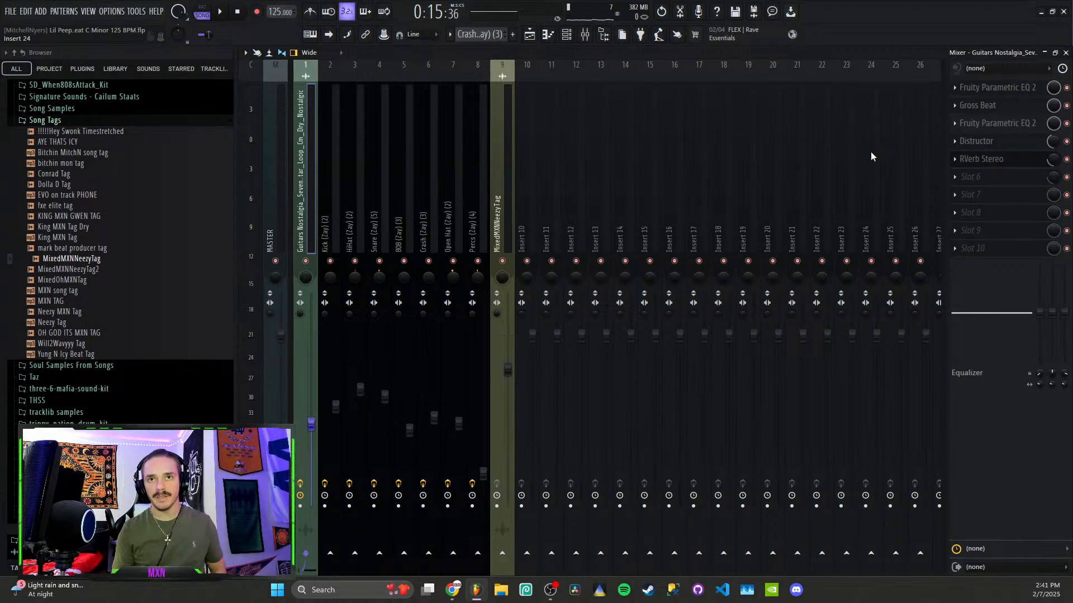
Switch from the mixer back to the Playlist view
click(530, 34)
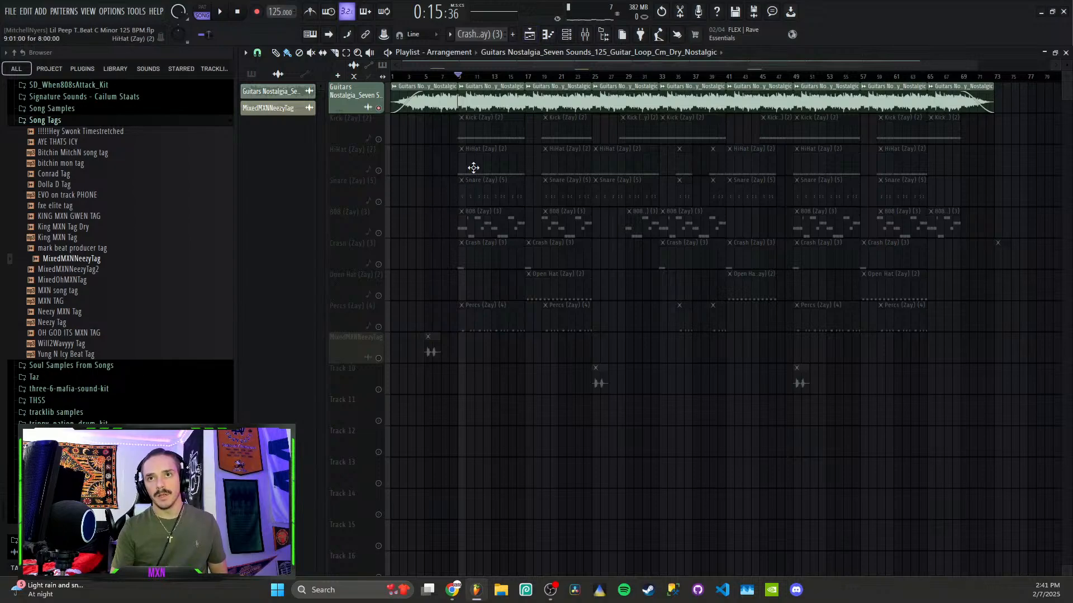
Unsolo the Guitars track and collapse the Song Tags folder in the browser
right_click(379, 110)
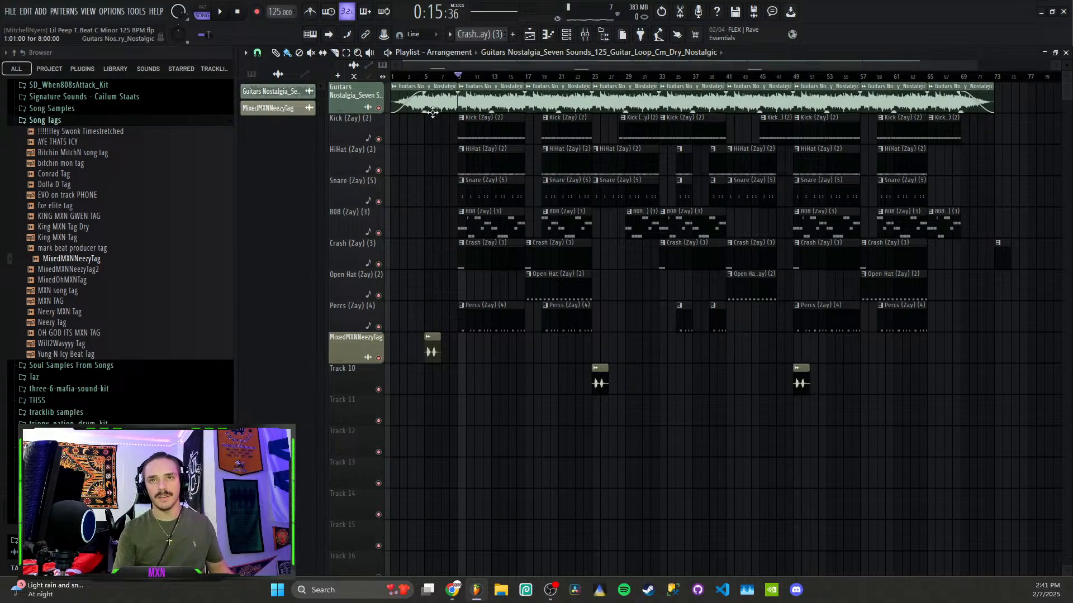
click(61, 122)
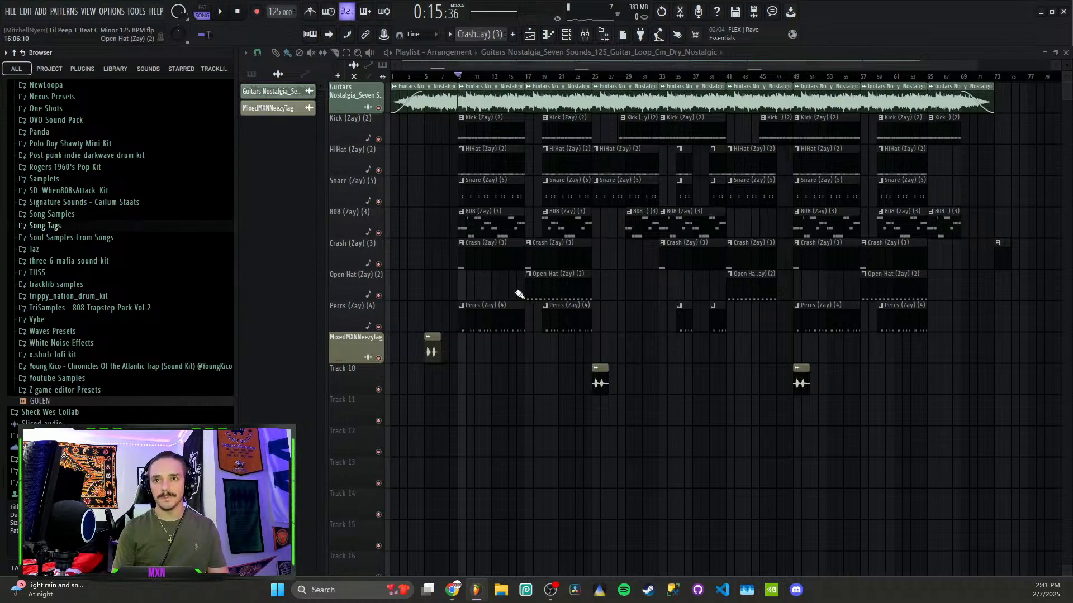
Mute the Track 10 tag clips and the producer-tag track while playing the arrangement
click(379, 109)
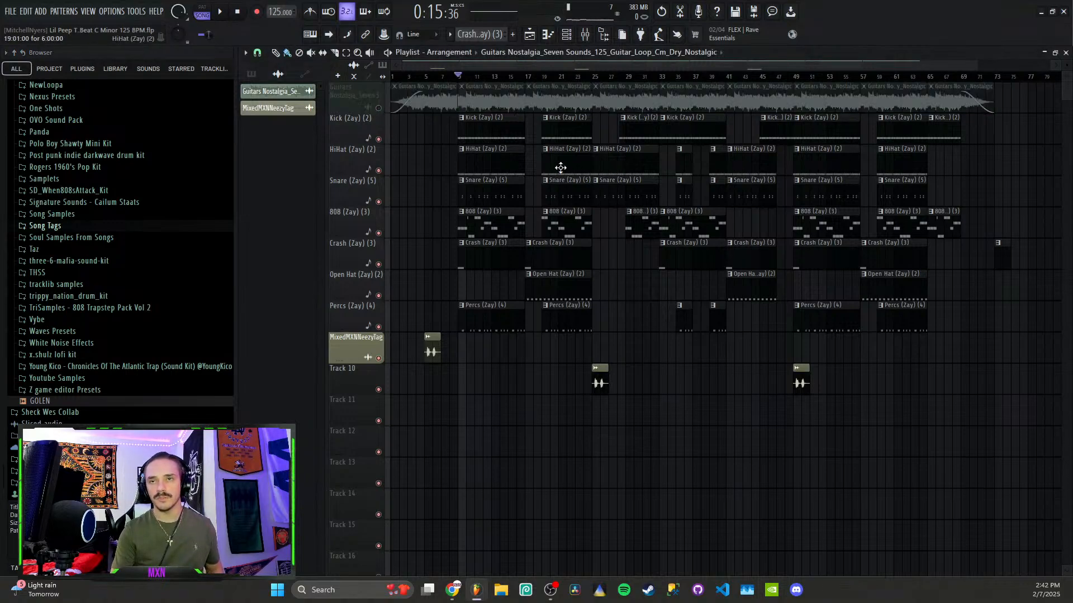
key(space)
click(378, 389)
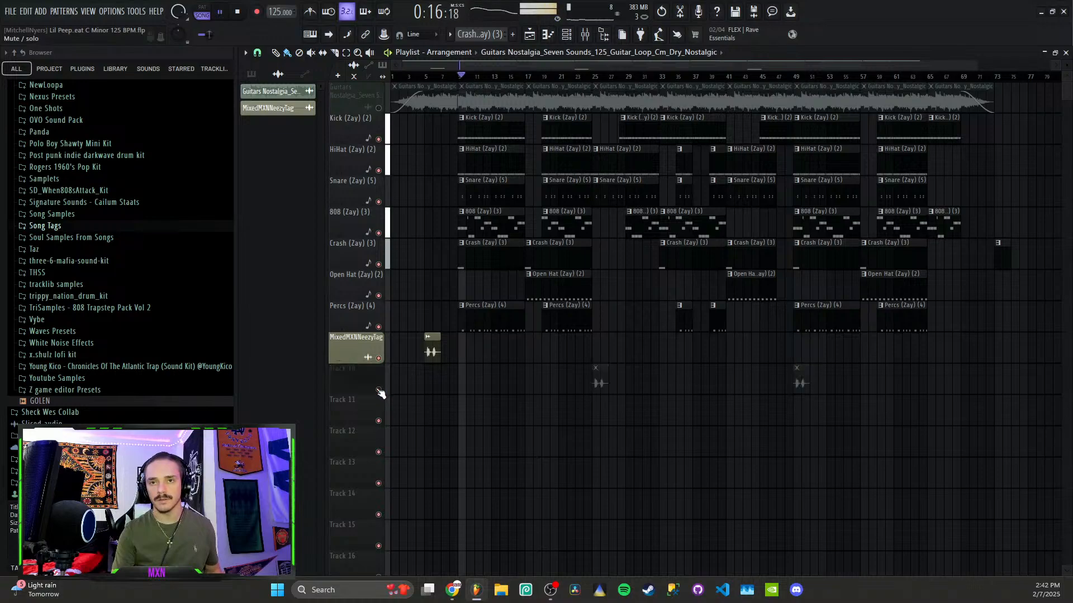
click(379, 359)
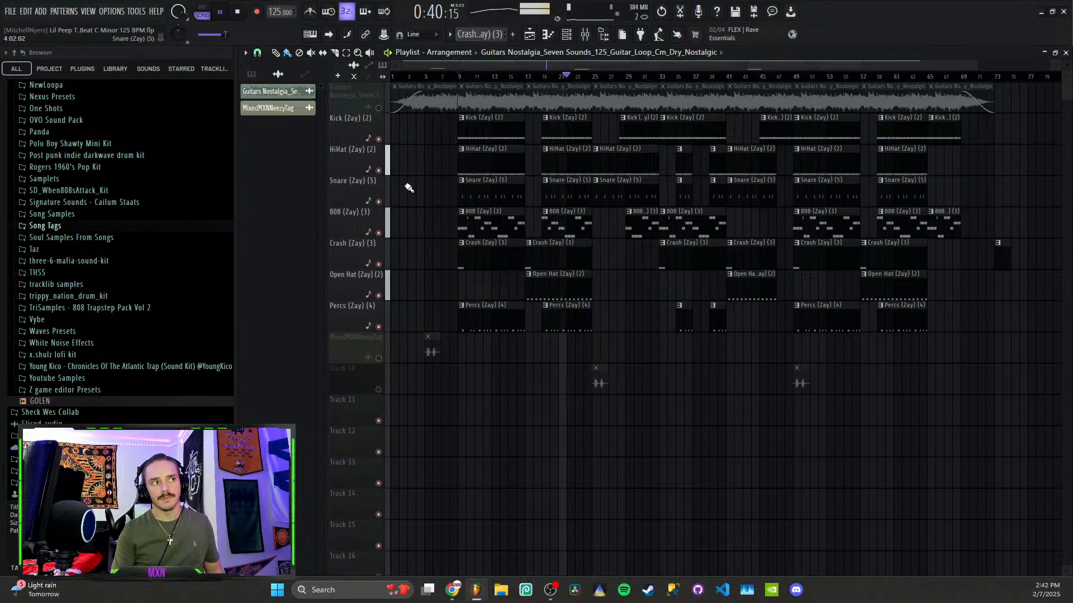
scroll(435, 245, up, 3)
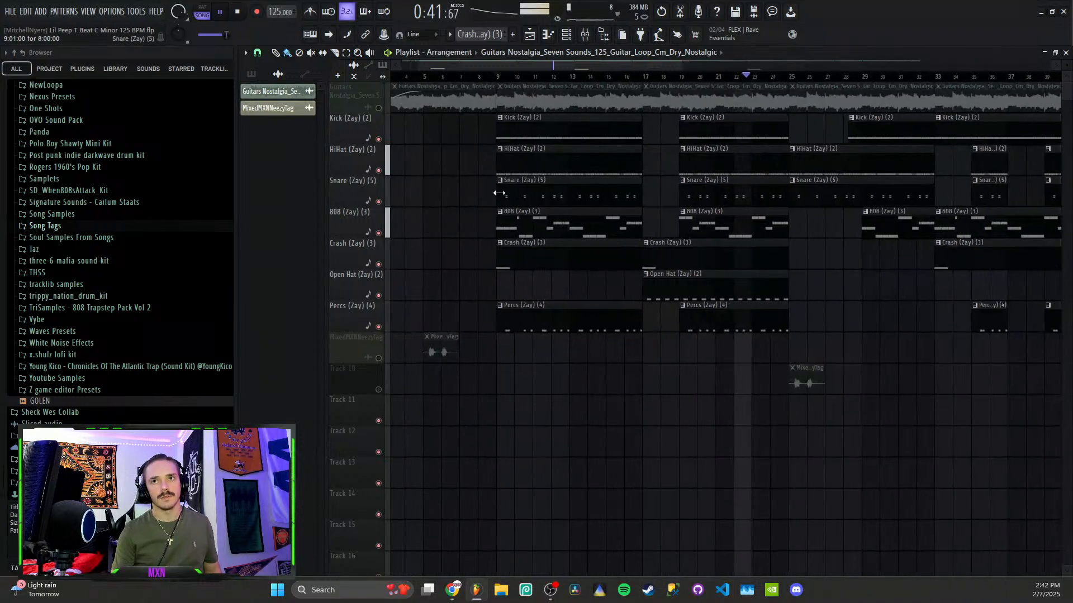
key(space)
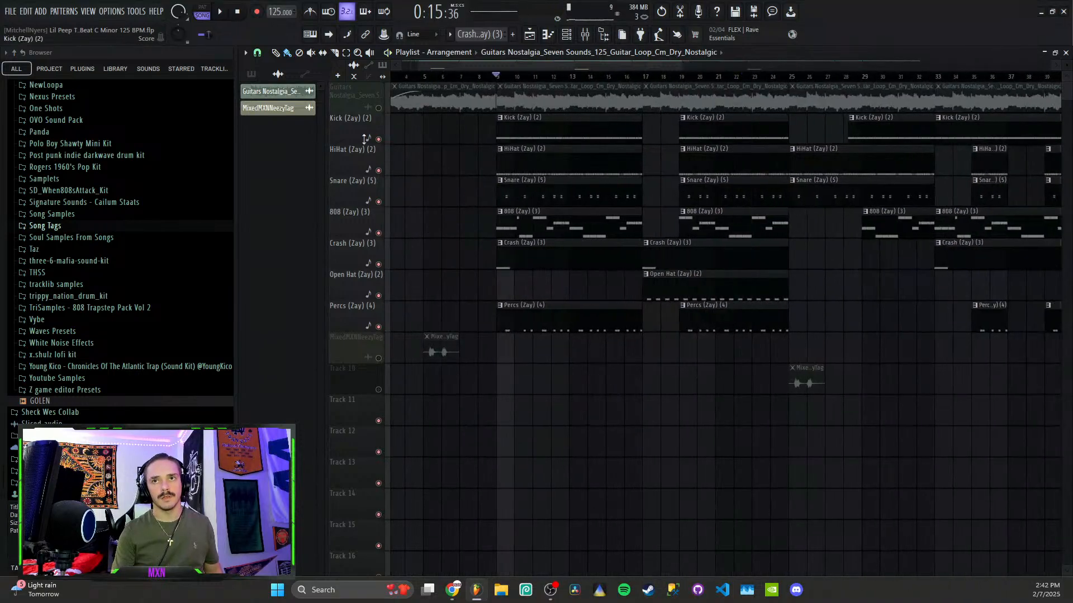
Unmute the guitar loop track and open the channel rack, moving it aside
click(378, 108)
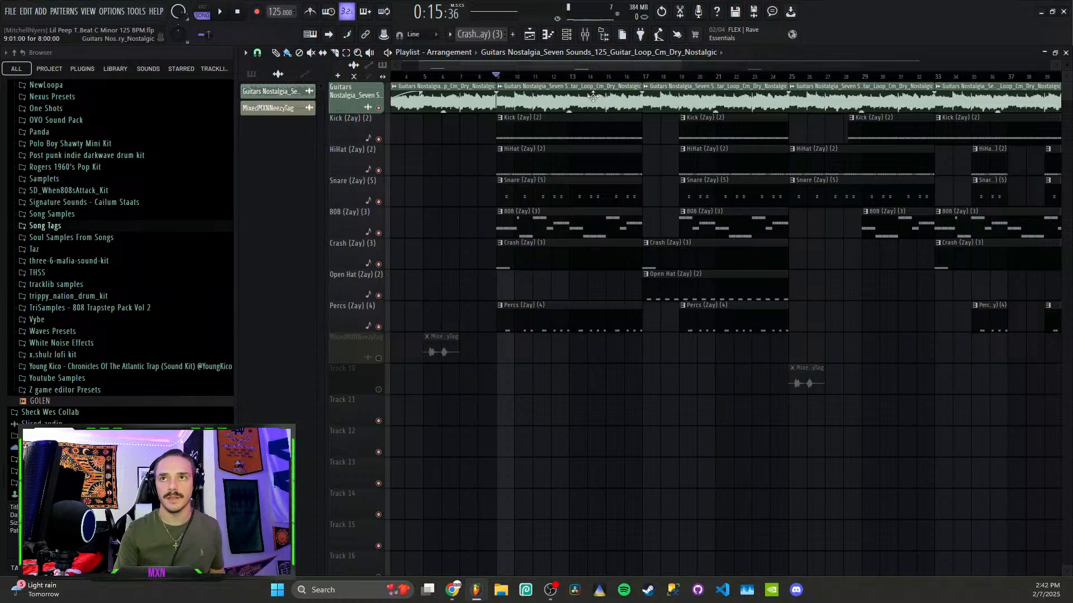
key(F6)
drag(519, 297, 469, 319)
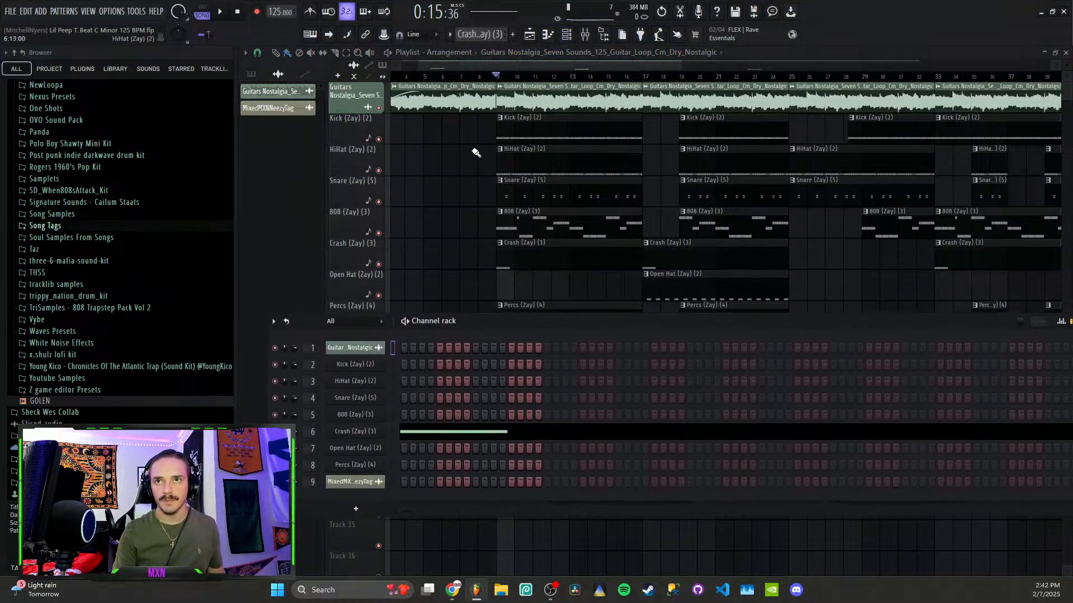
Open the Kick (Zay) (2) pattern's channel rack and place four HiHat (Zay) (2) steps
double_click(523, 139)
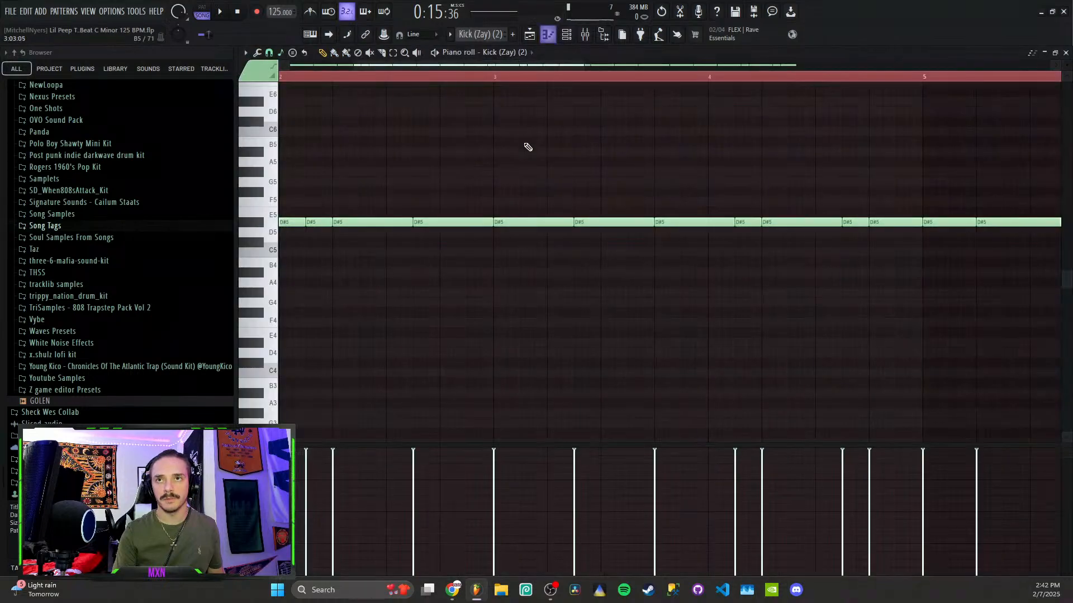
click(579, 41)
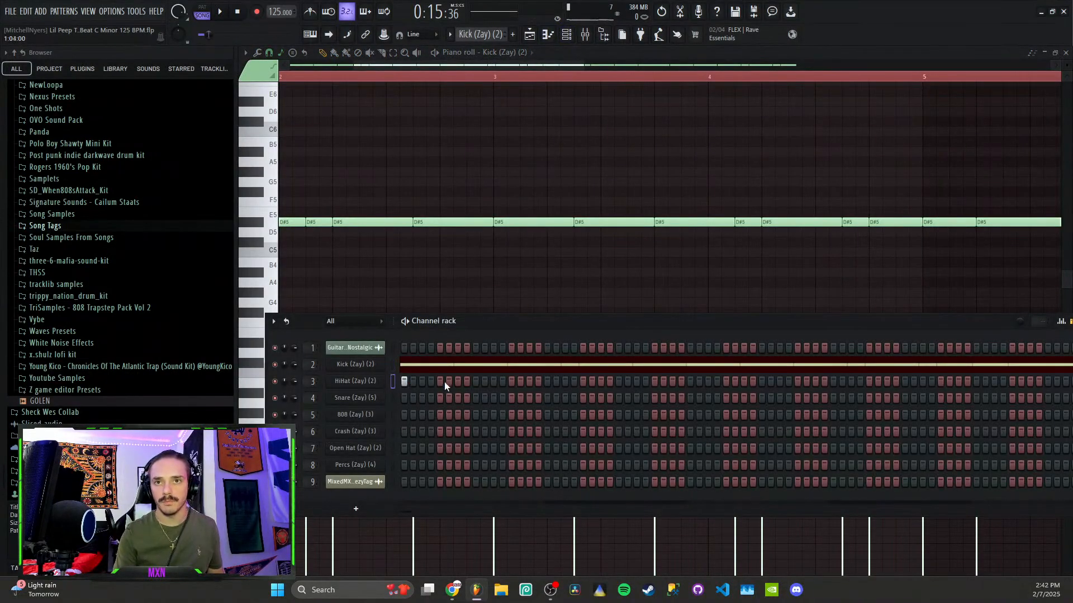
click(565, 382)
click(583, 382)
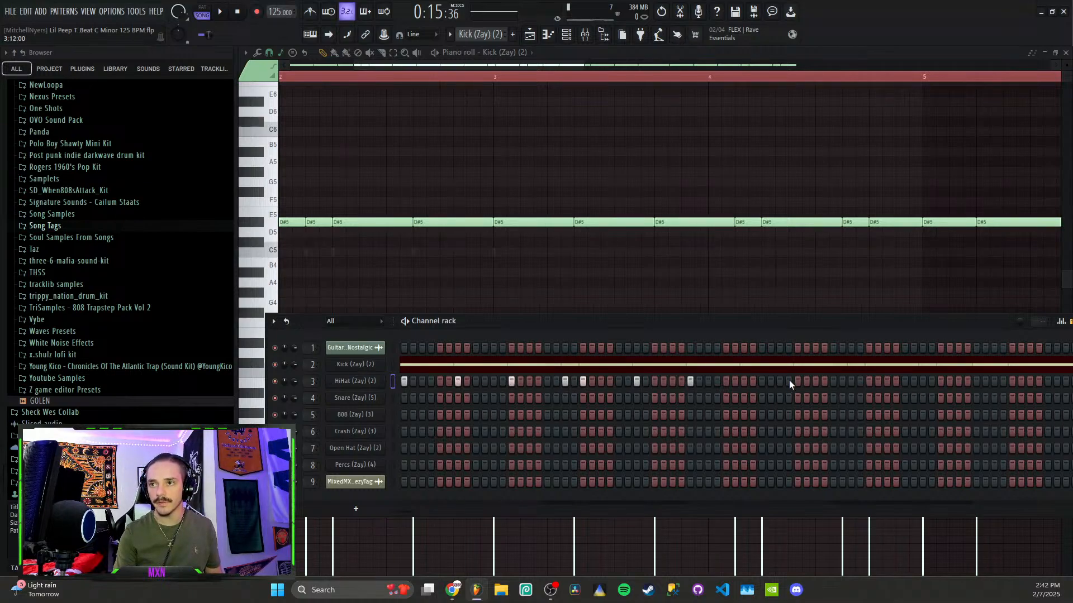
click(743, 381)
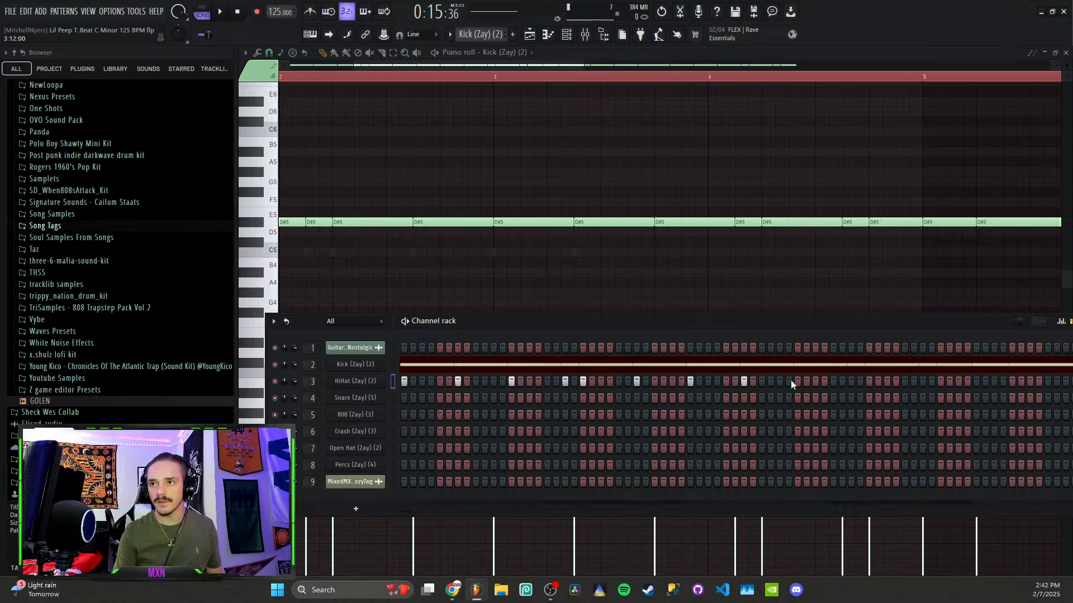
click(798, 382)
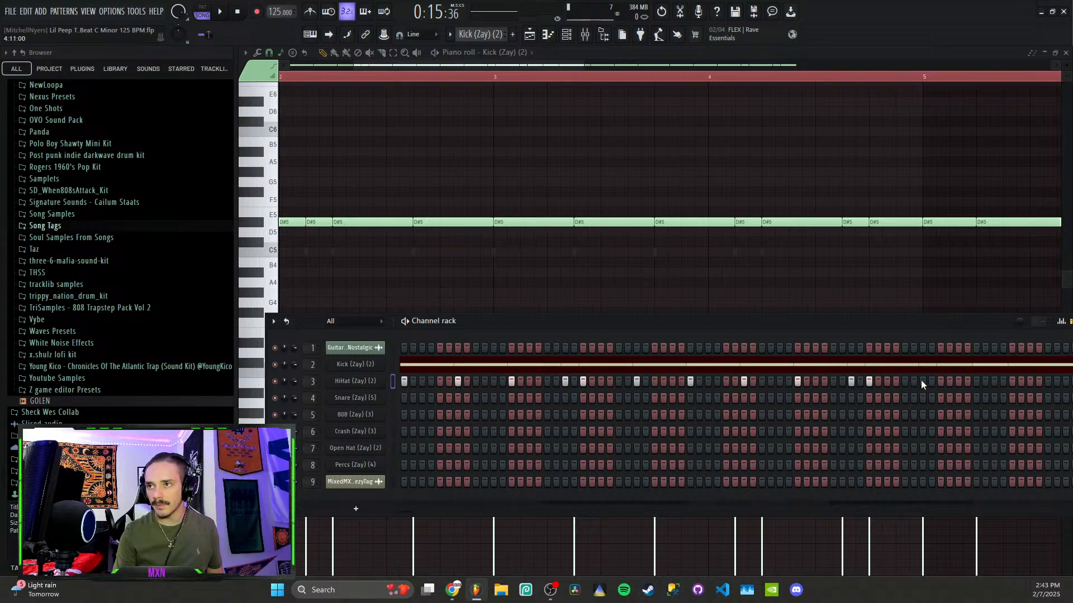
Preview the hi-hat rhythm and add four more HiHat steps toward the end of the pattern
key(space)
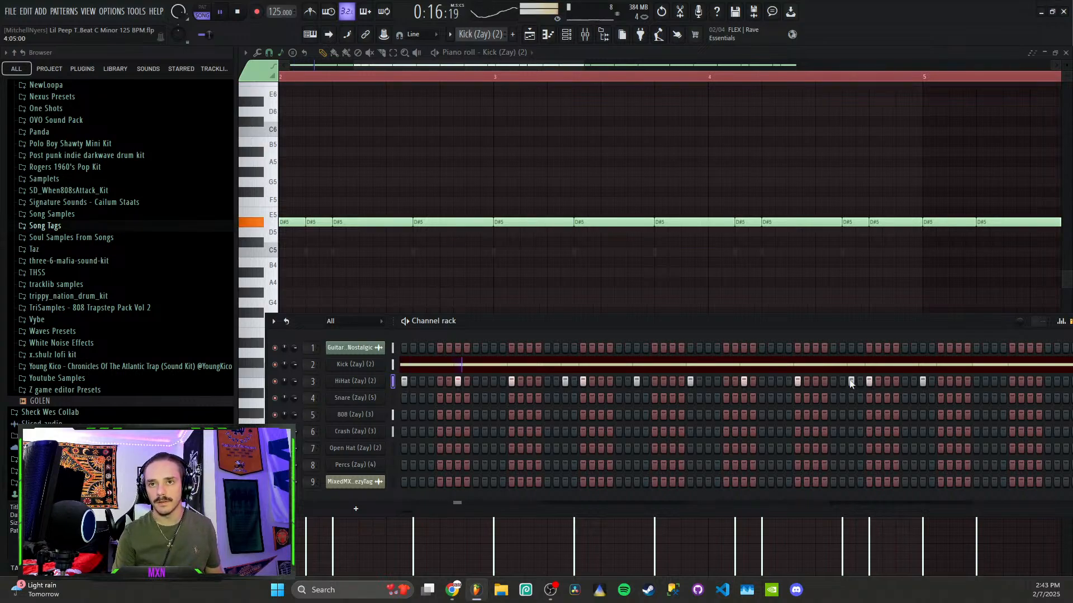
key(space)
key(space)
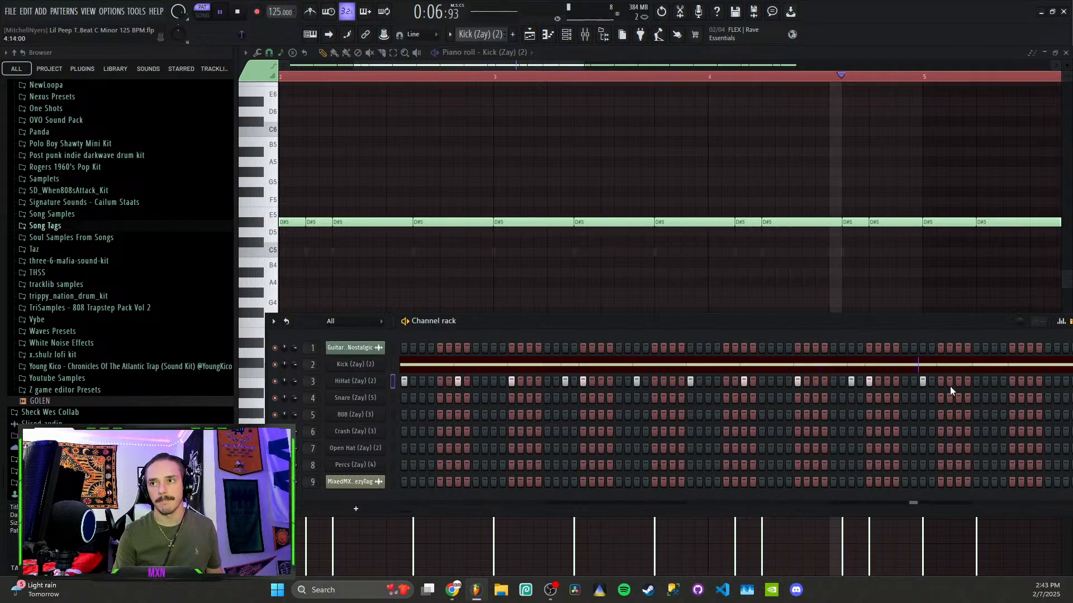
key(space)
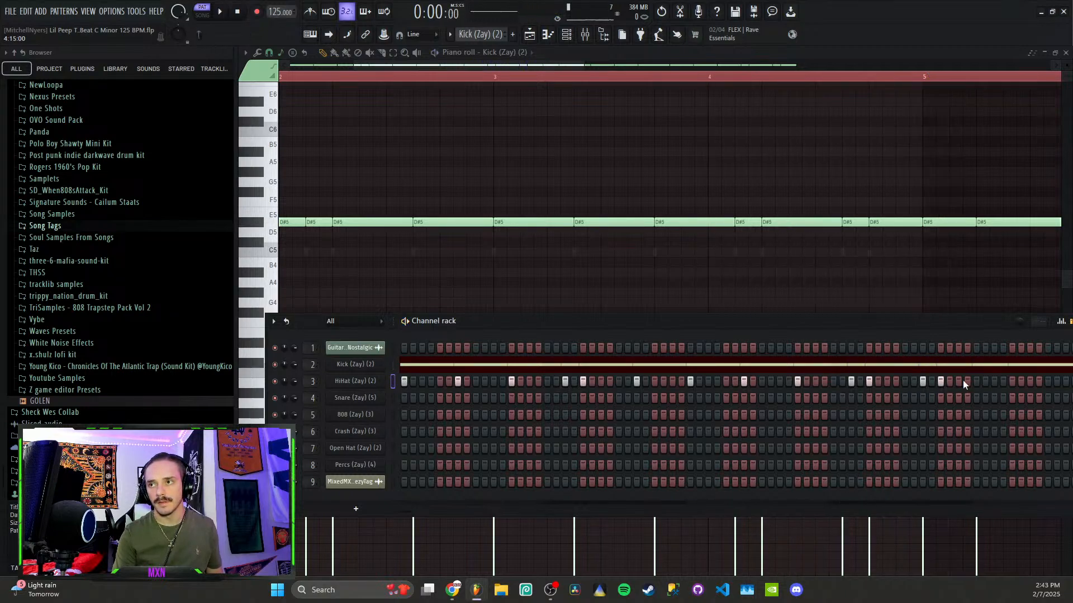
click(1012, 382)
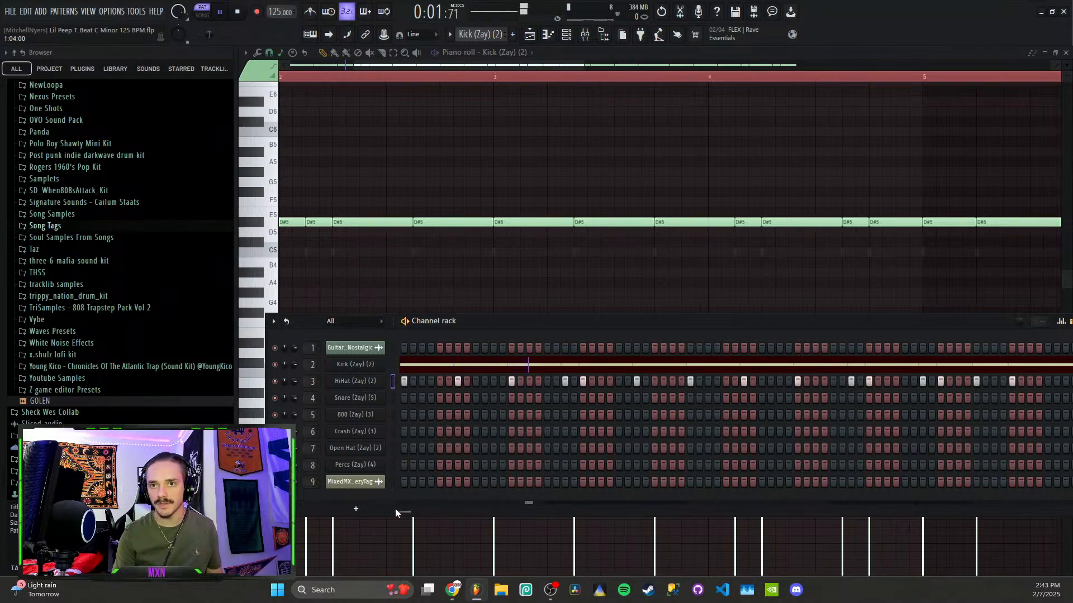
drag(405, 511, 422, 512)
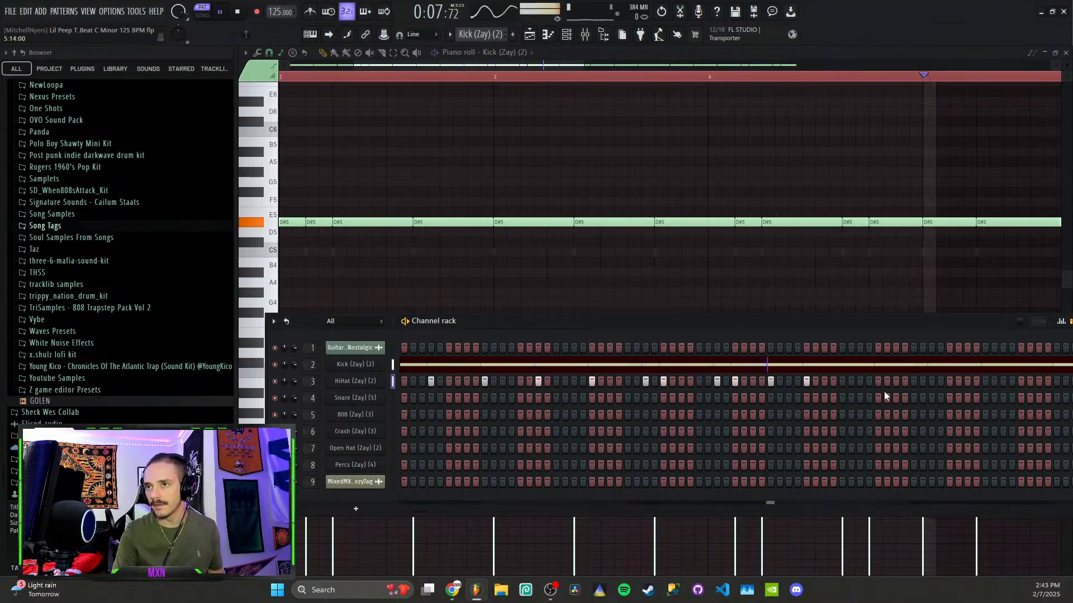
click(878, 381)
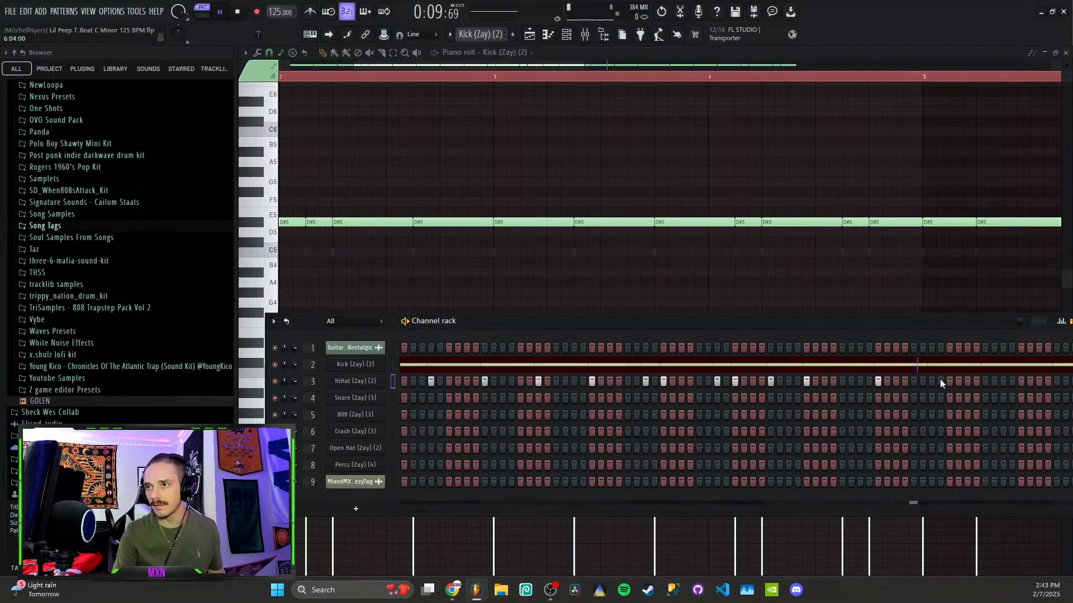
click(923, 381)
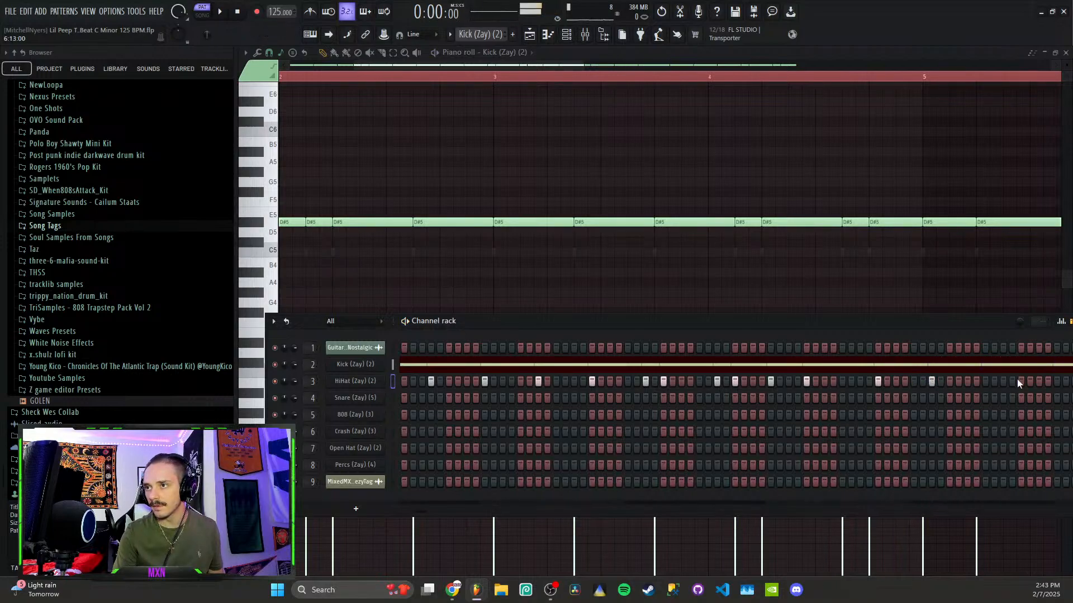
click(986, 381)
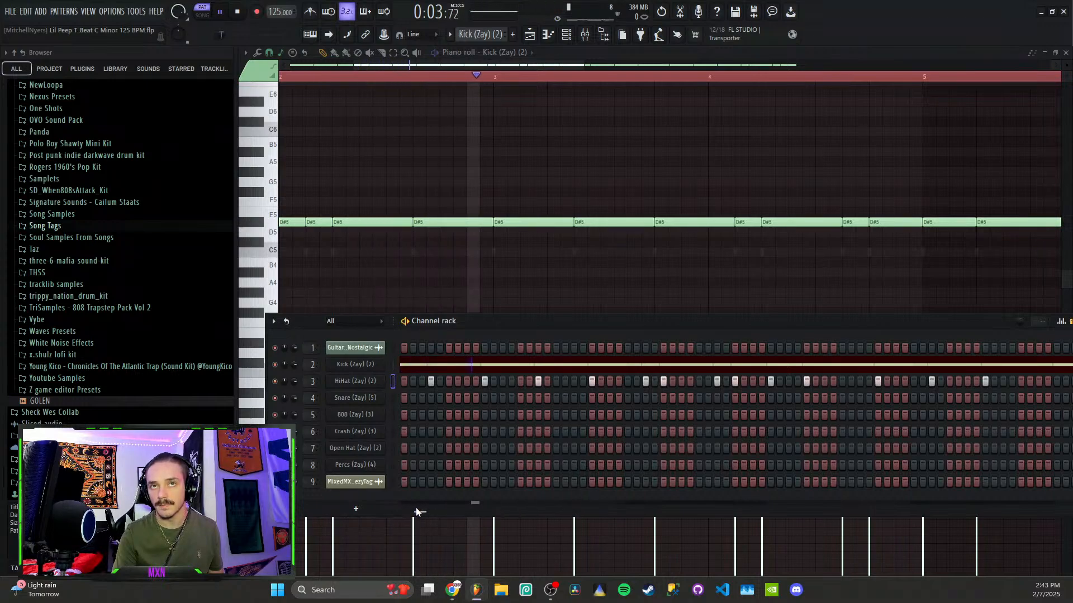
drag(416, 507, 444, 507)
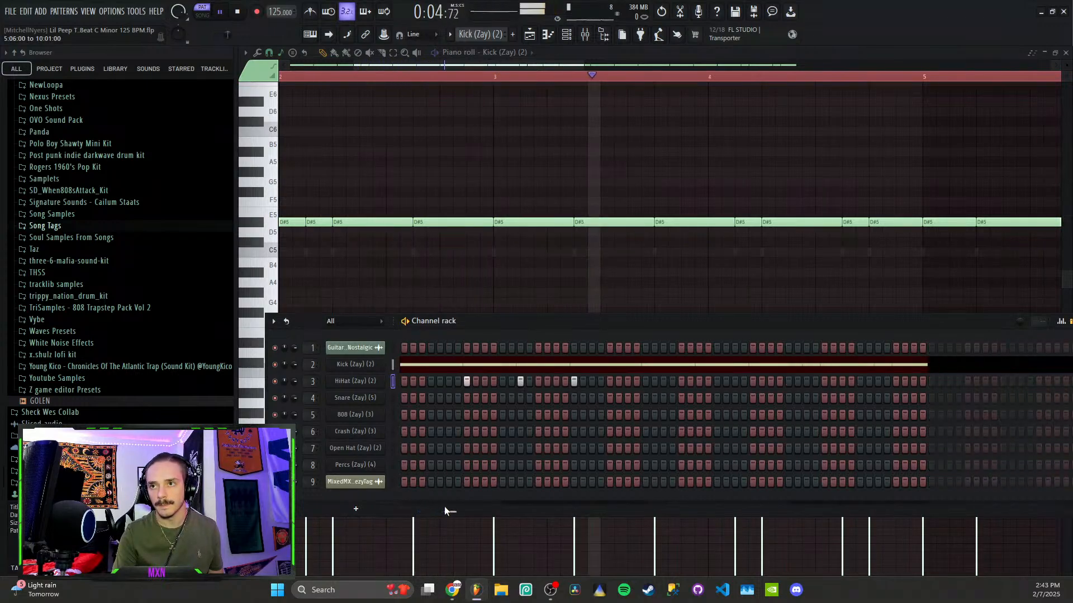
Add five more HiHat steps across the later bars of the pattern
click(646, 381)
click(699, 381)
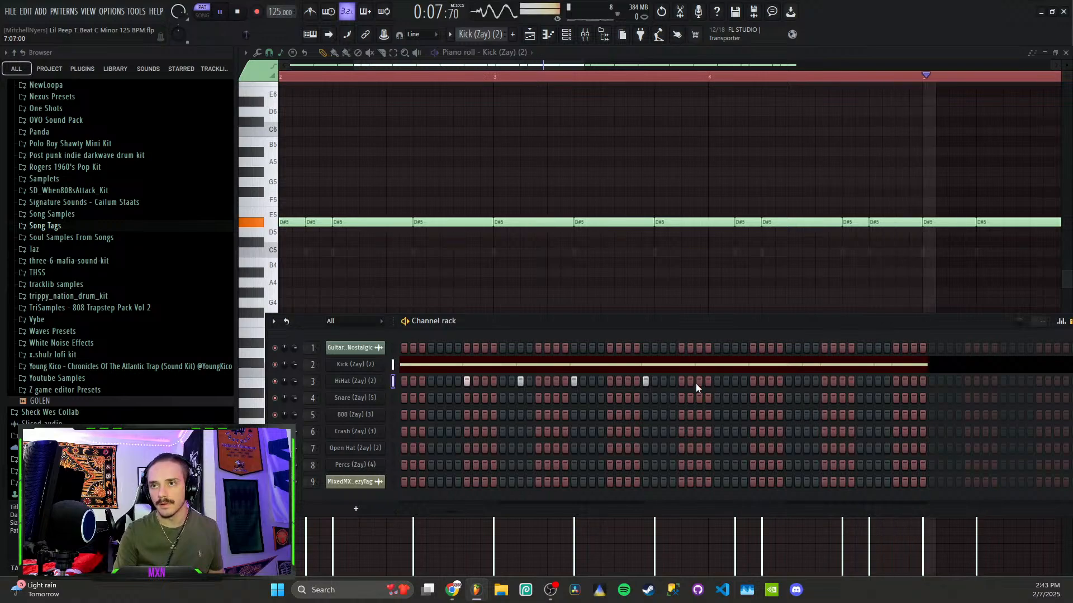
click(752, 381)
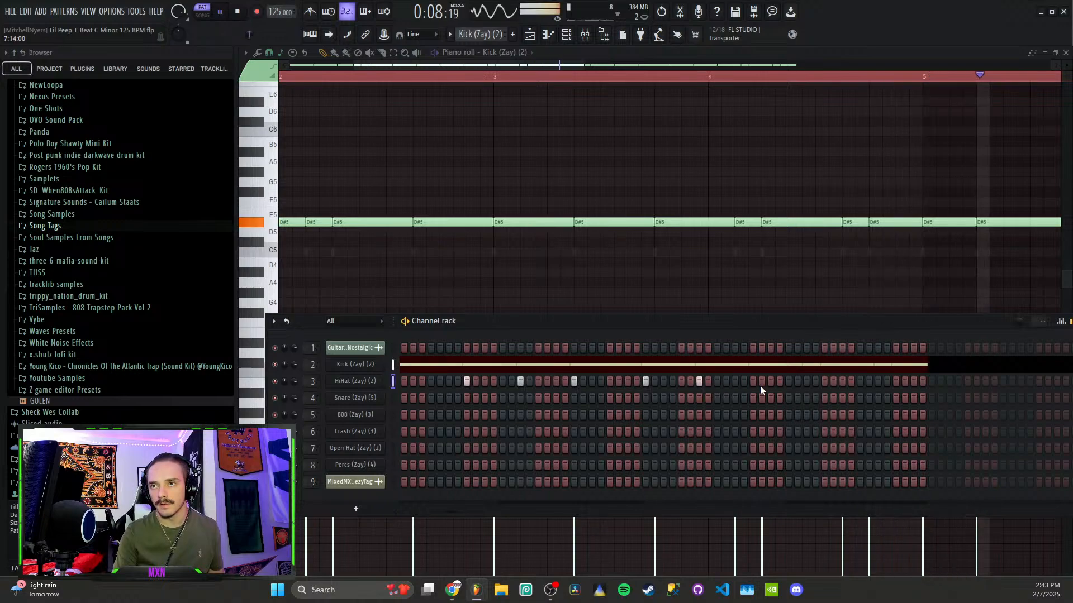
click(807, 381)
click(824, 381)
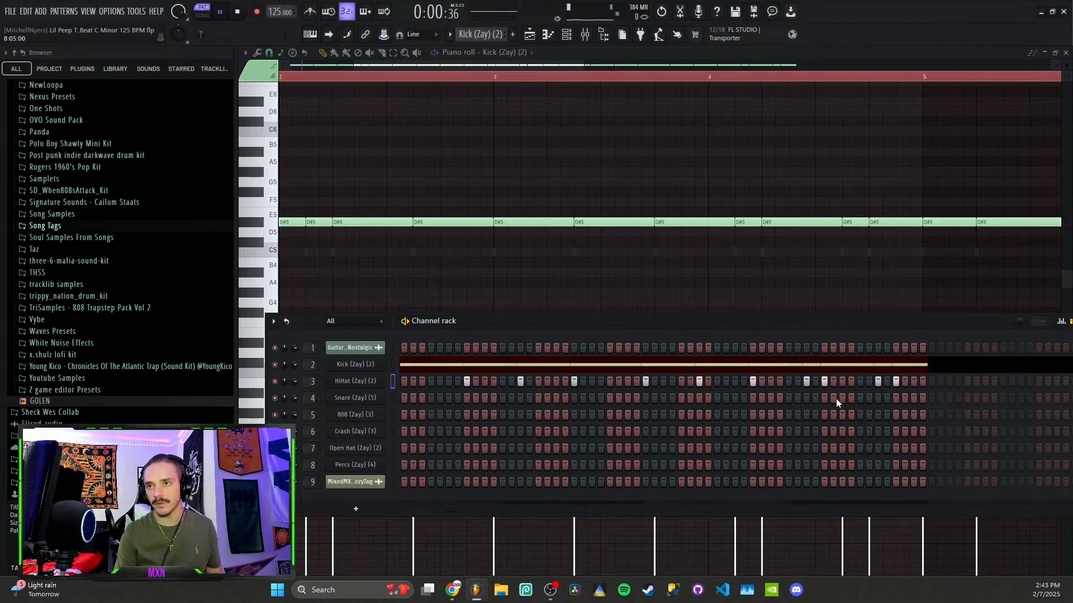
Stop playback, cut the HiHat steps out of the Kick pattern, and return to the playlist
key(space)
right_click(360, 382)
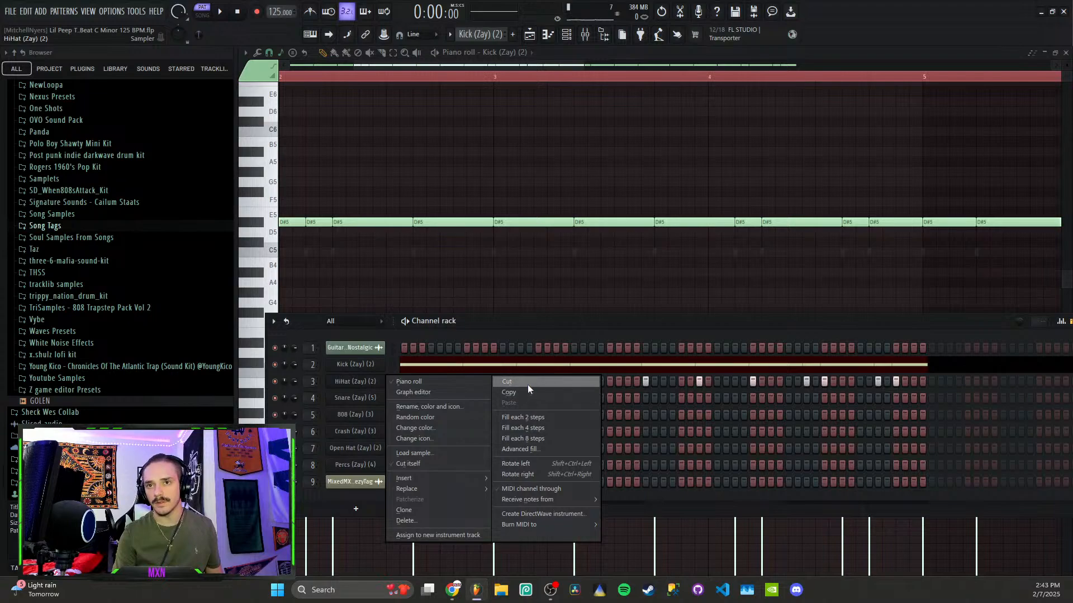
click(527, 385)
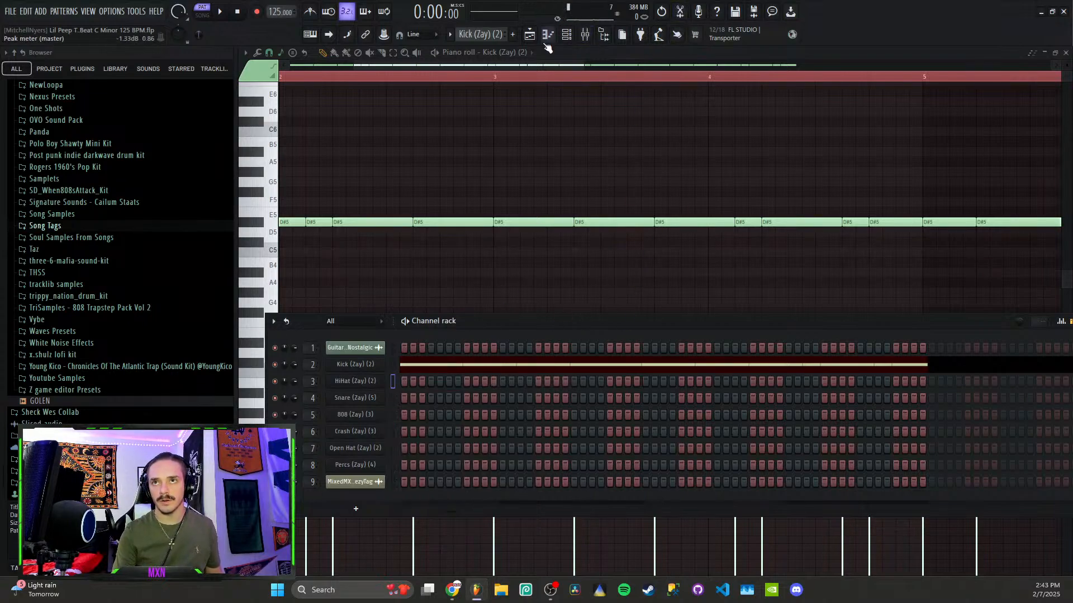
click(529, 34)
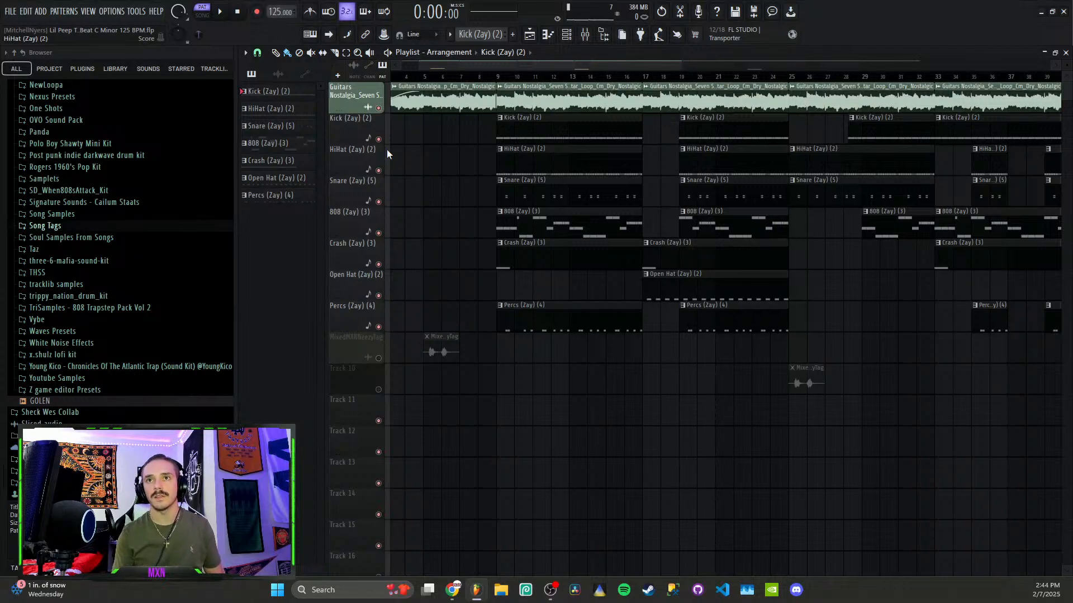
Solo the HiHat (Zay) (2) track from bar 9, open its pattern, and change the note snap
right_click(378, 170)
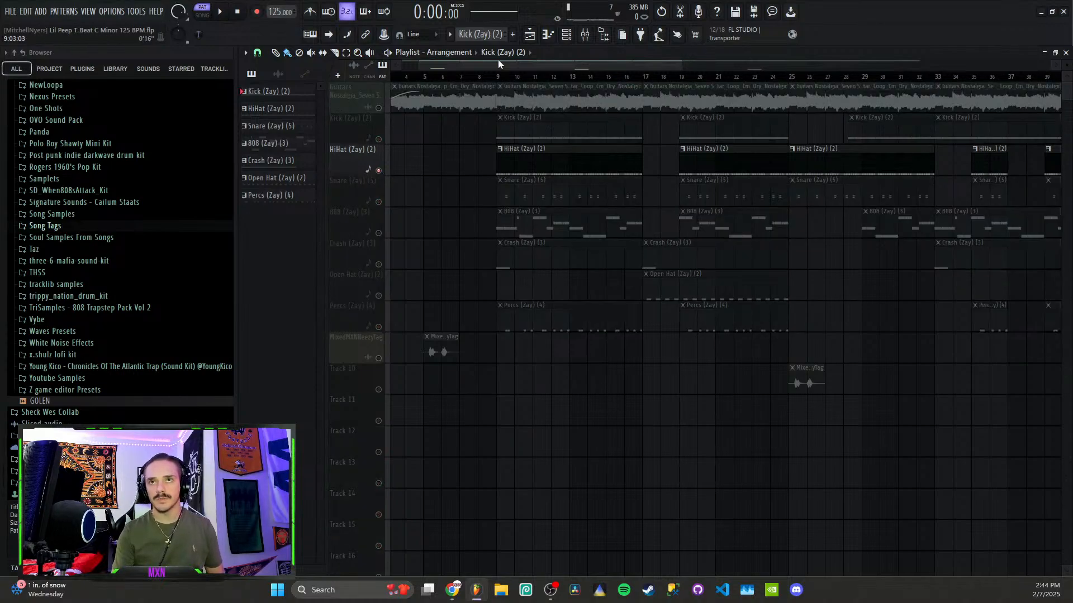
click(499, 76)
double_click(560, 150)
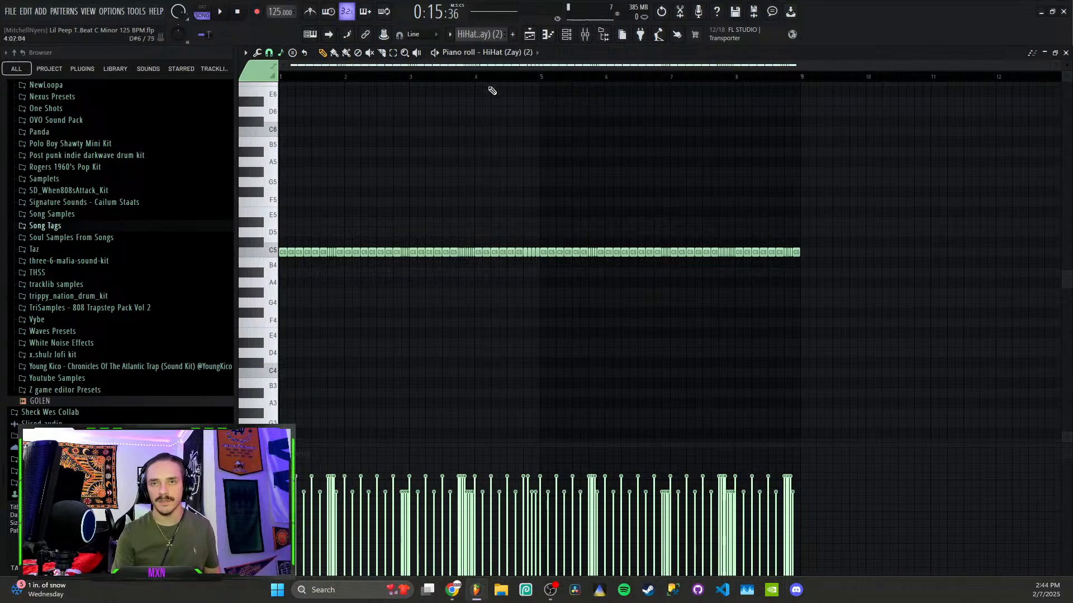
click(340, 252)
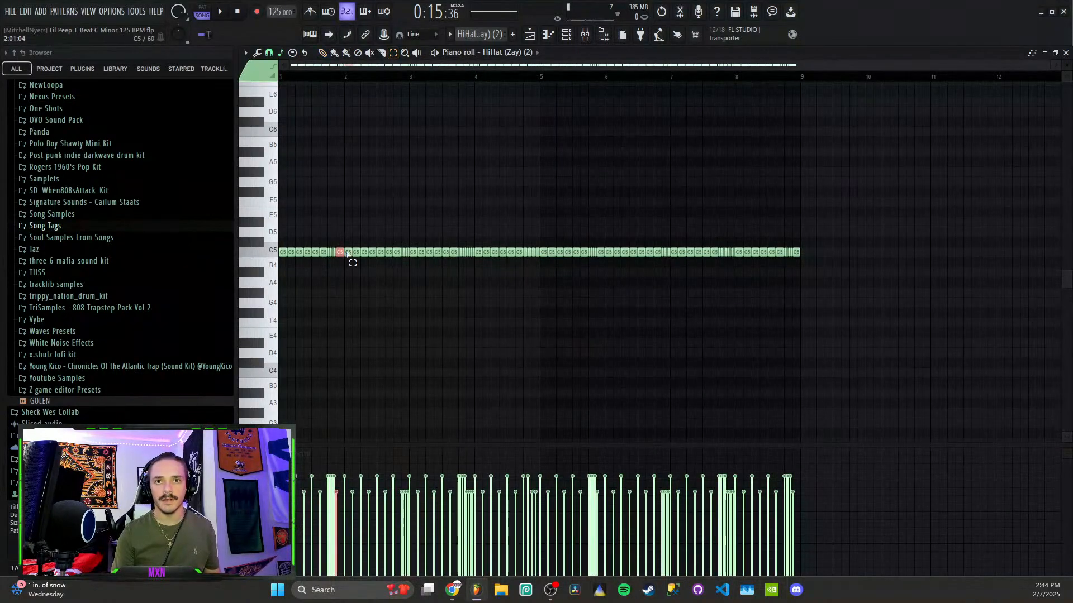
click(274, 53)
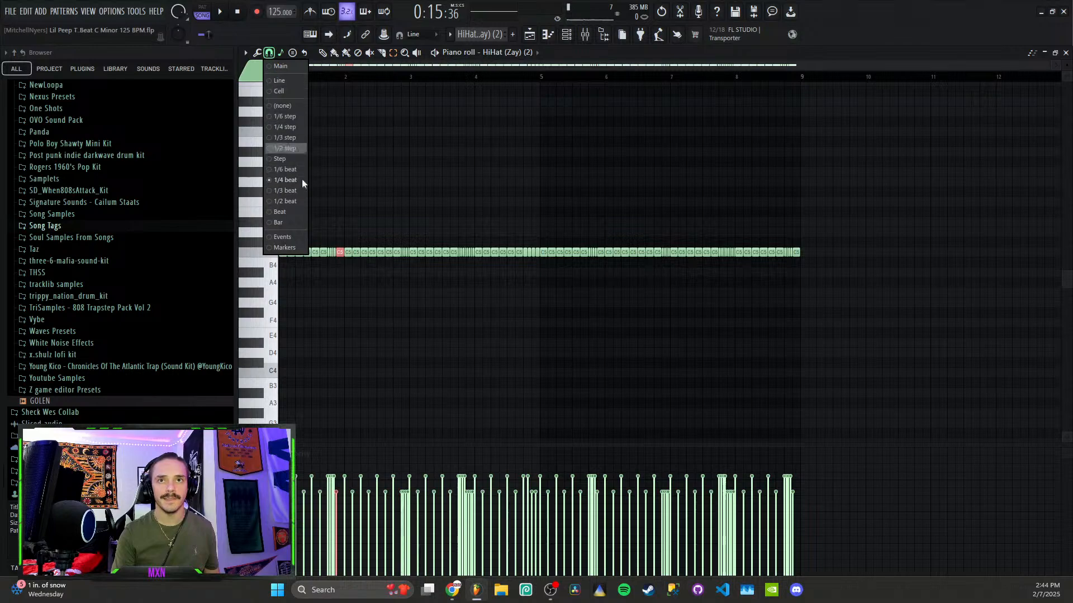
click(290, 149)
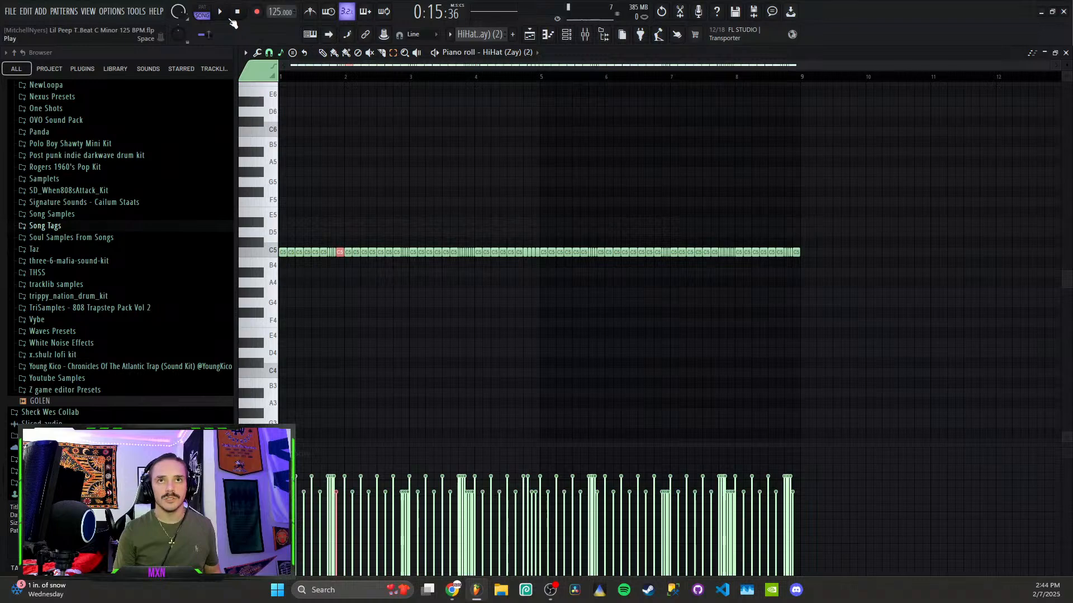
Play the hi-hat roll, enlarge the velocity lane, and go back to the song arrangement
click(221, 14)
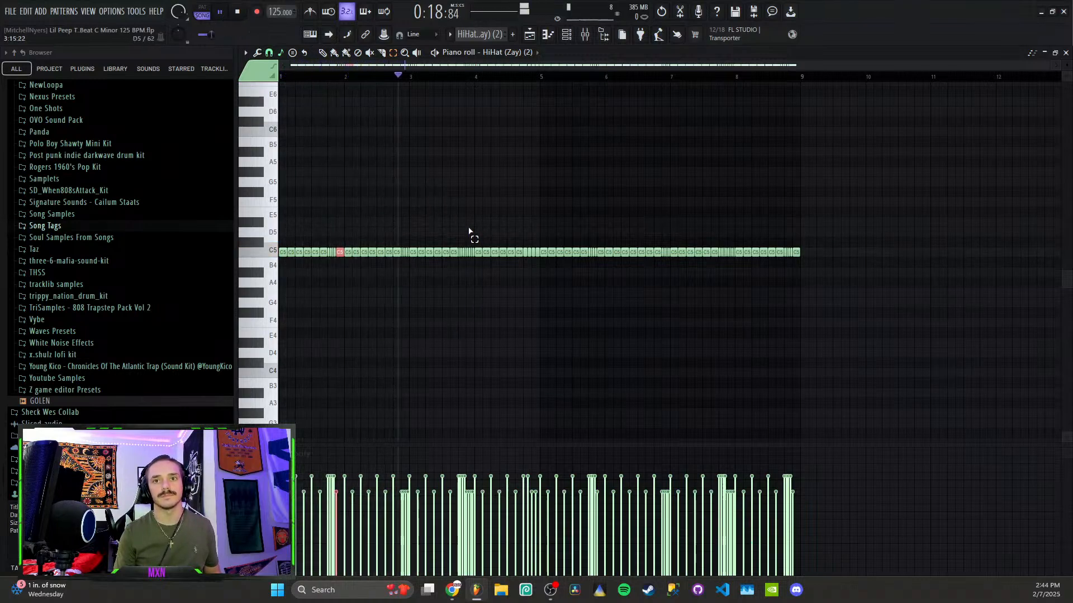
key(space)
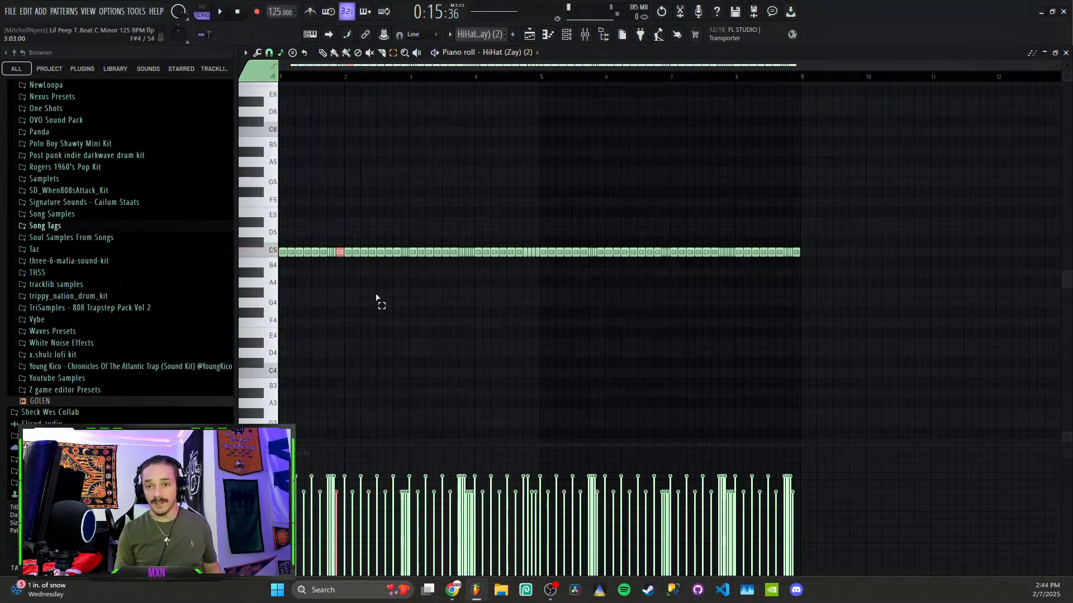
scroll(371, 357, up, 2)
scroll(443, 417, up, 4)
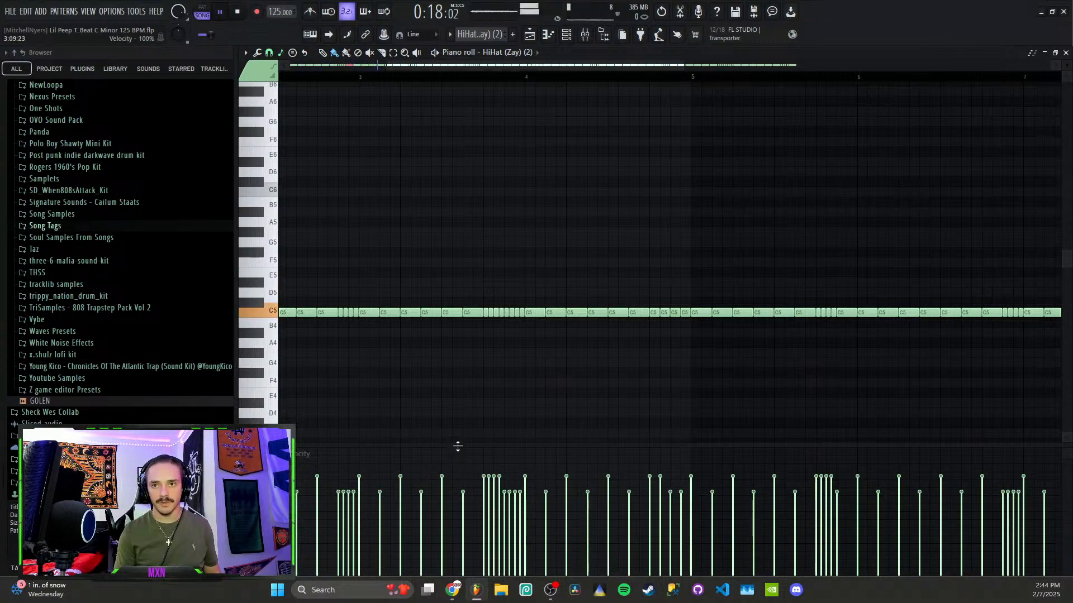
drag(457, 445, 513, 356)
key(space)
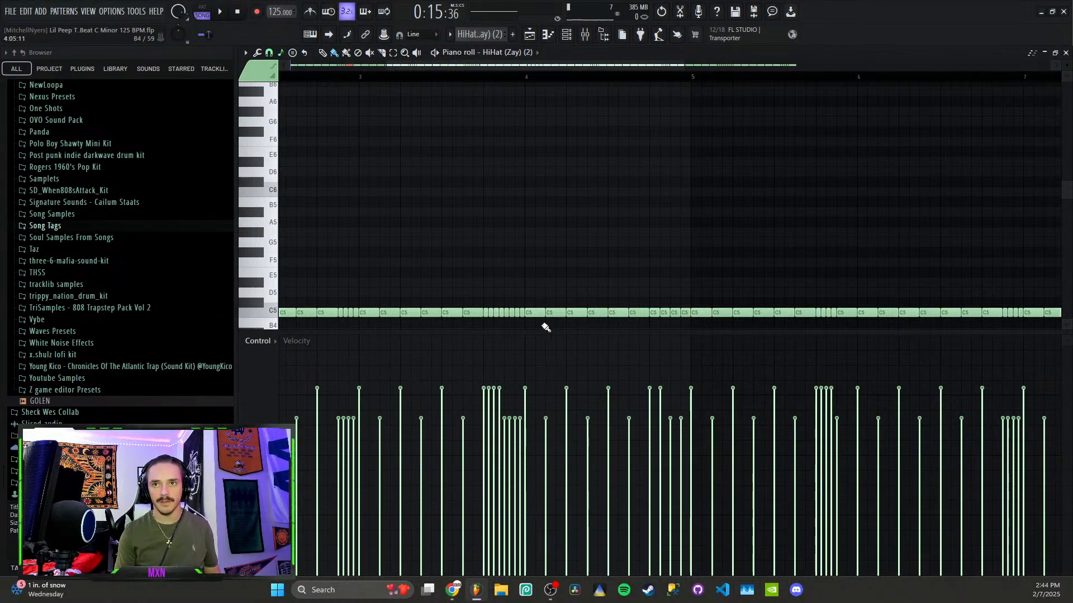
scroll(528, 256, down, 3)
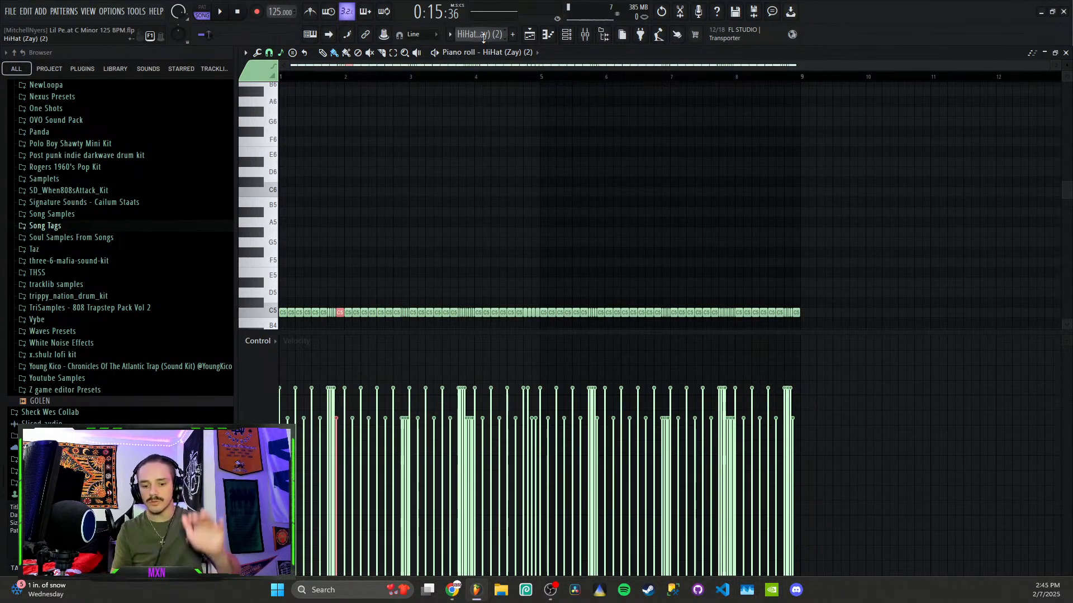
click(529, 36)
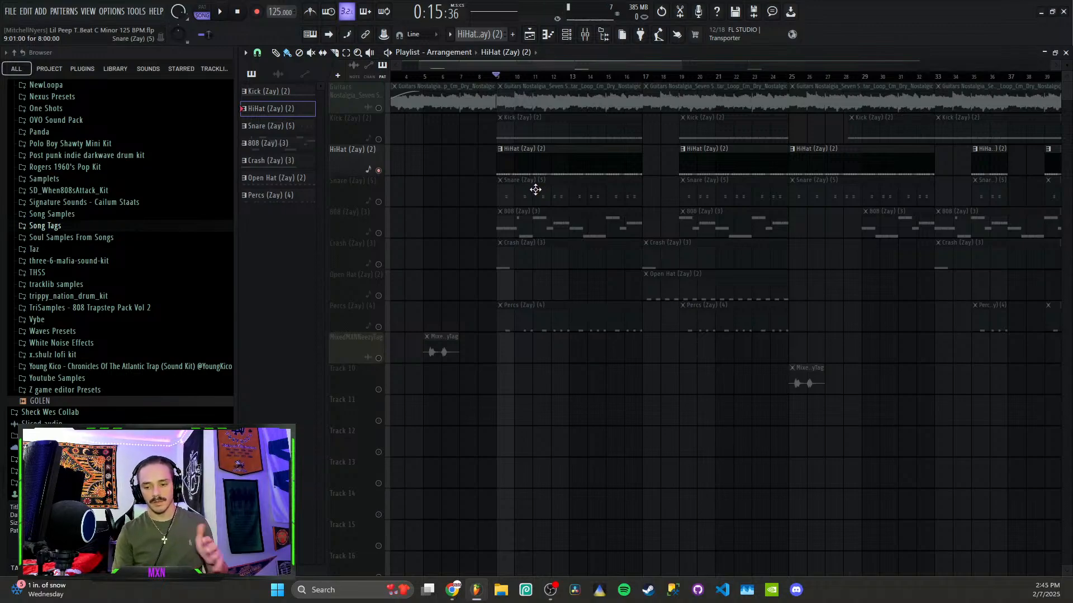
Solo the Snare (Zay) (5) track with Percs (Zay) (4) enabled and play them back
right_click(379, 202)
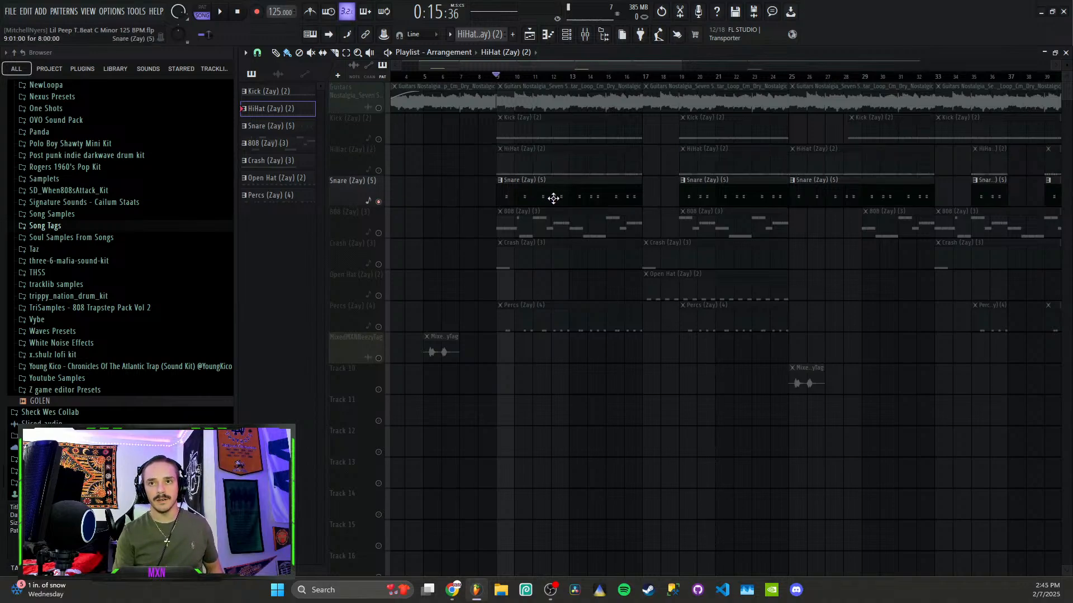
click(378, 328)
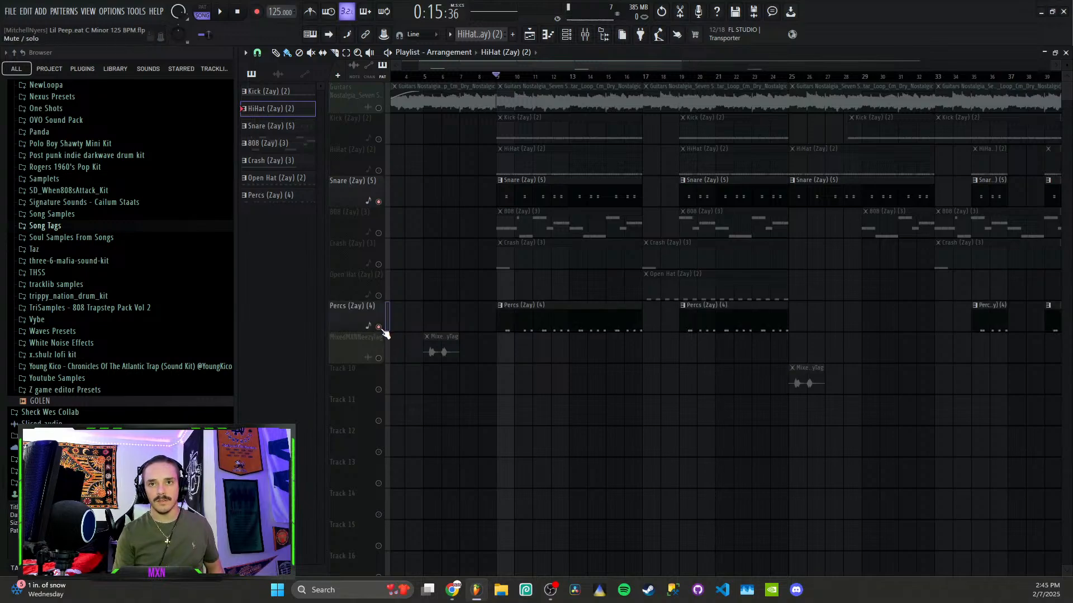
key(space)
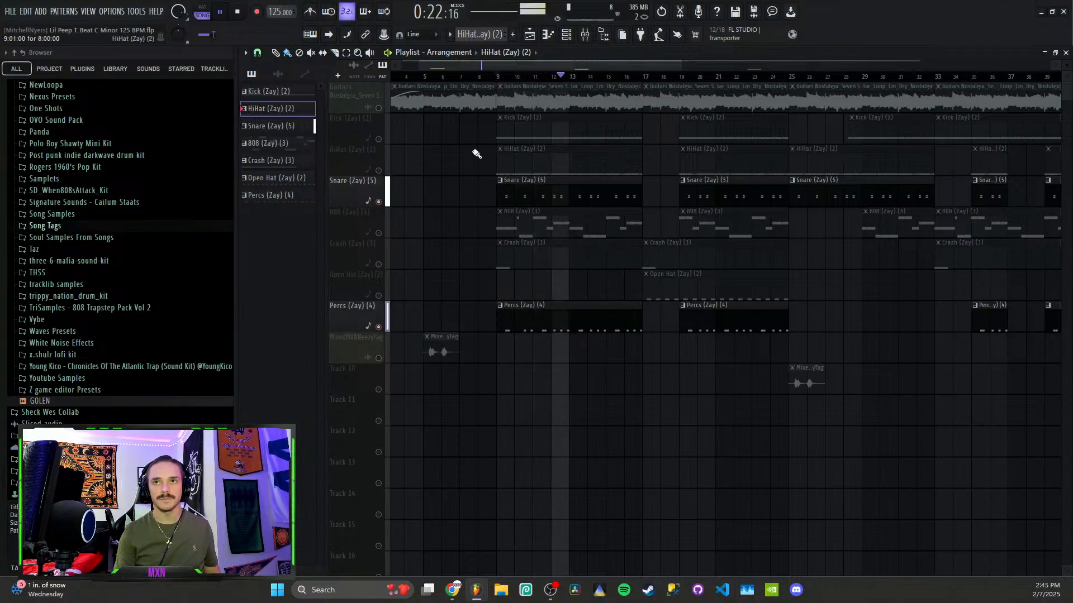
key(space)
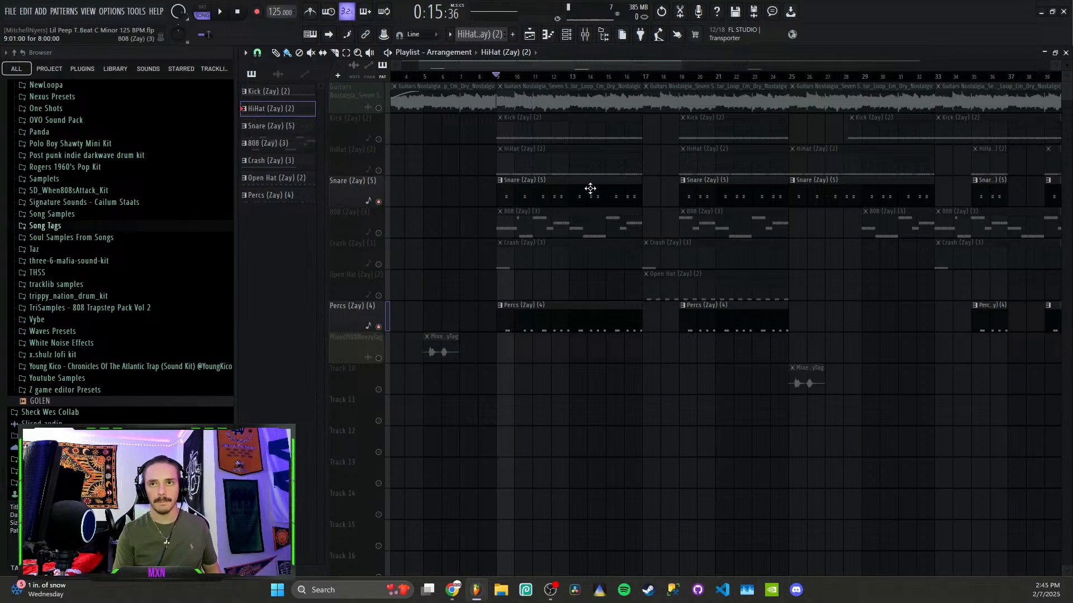
Open the Snare pattern and try it without its A4 notes, then undo the deletion
double_click(595, 205)
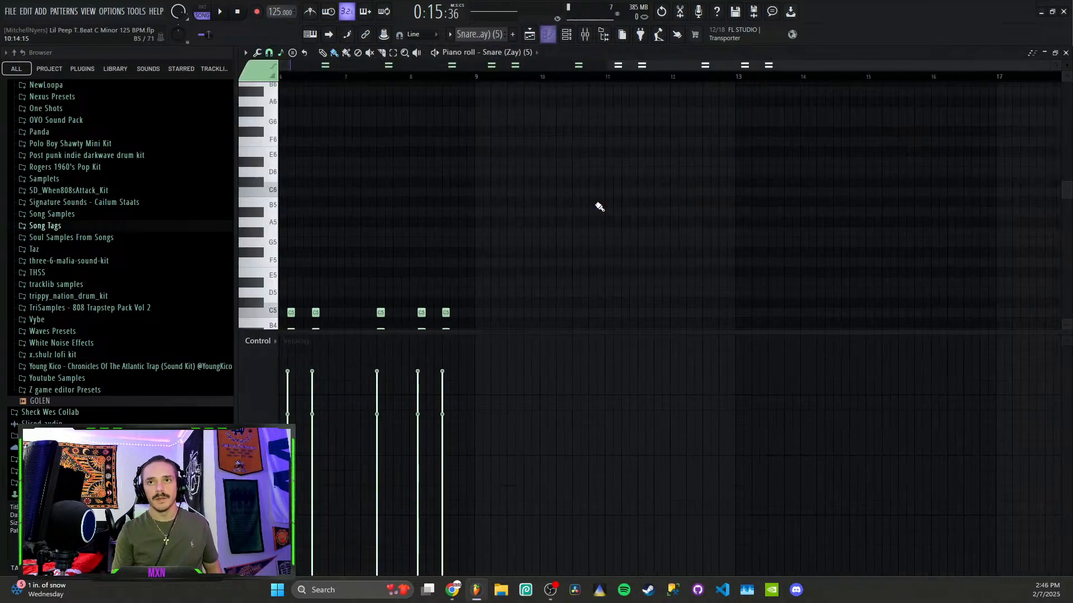
scroll(456, 209, down, 5)
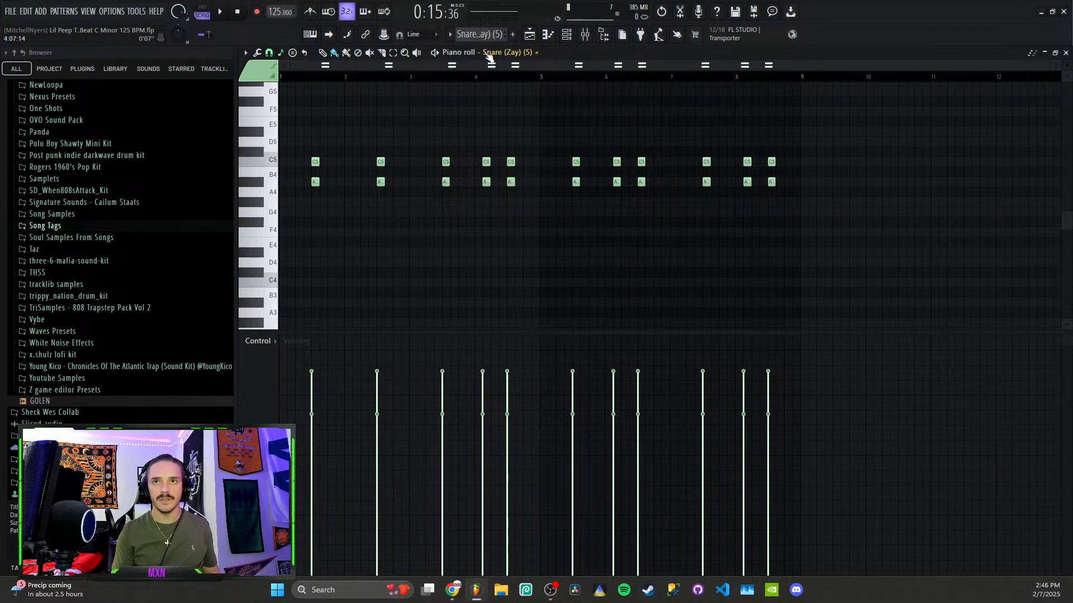
click(435, 54)
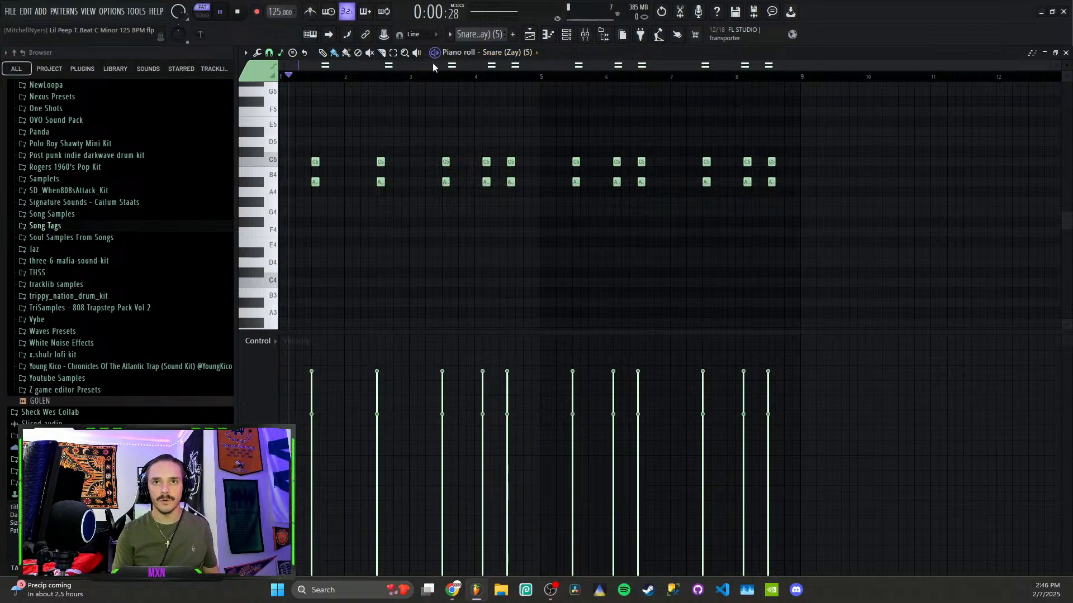
key(space)
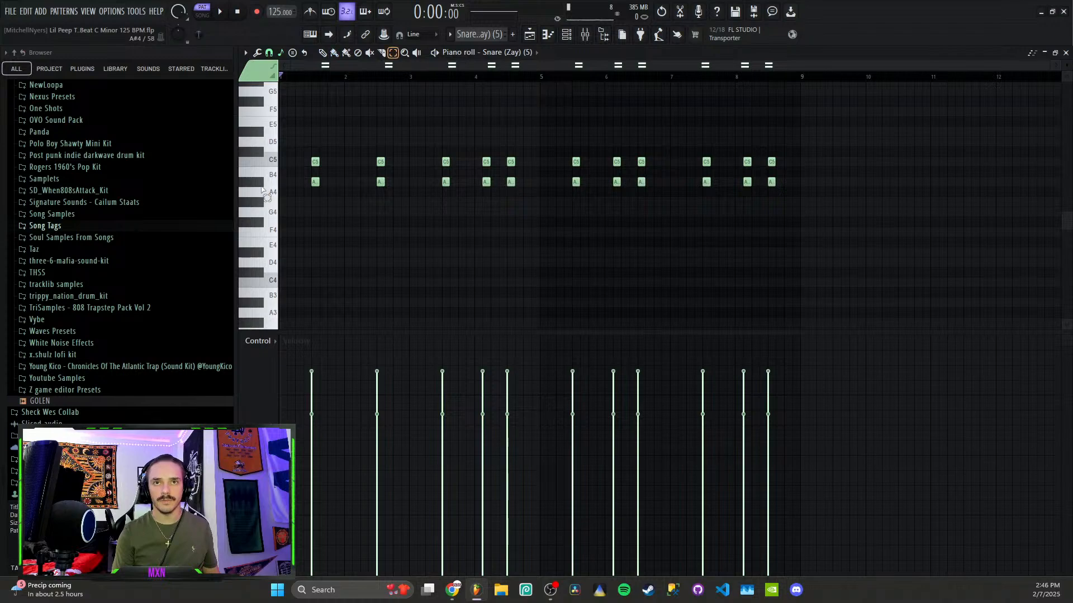
double_click(261, 191)
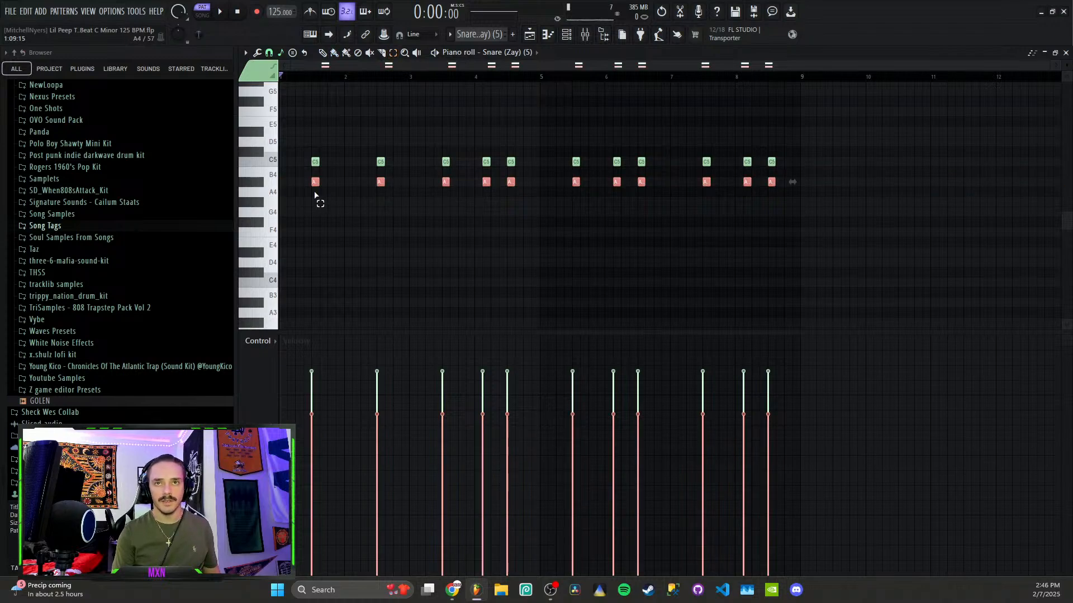
key(Delete)
key(space)
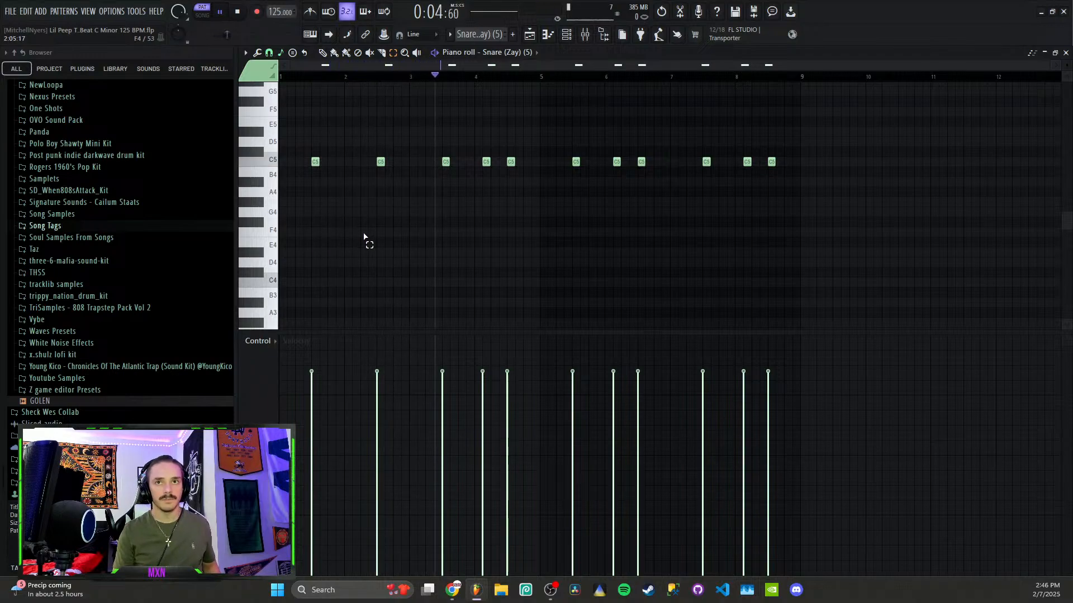
key(ctrl+z)
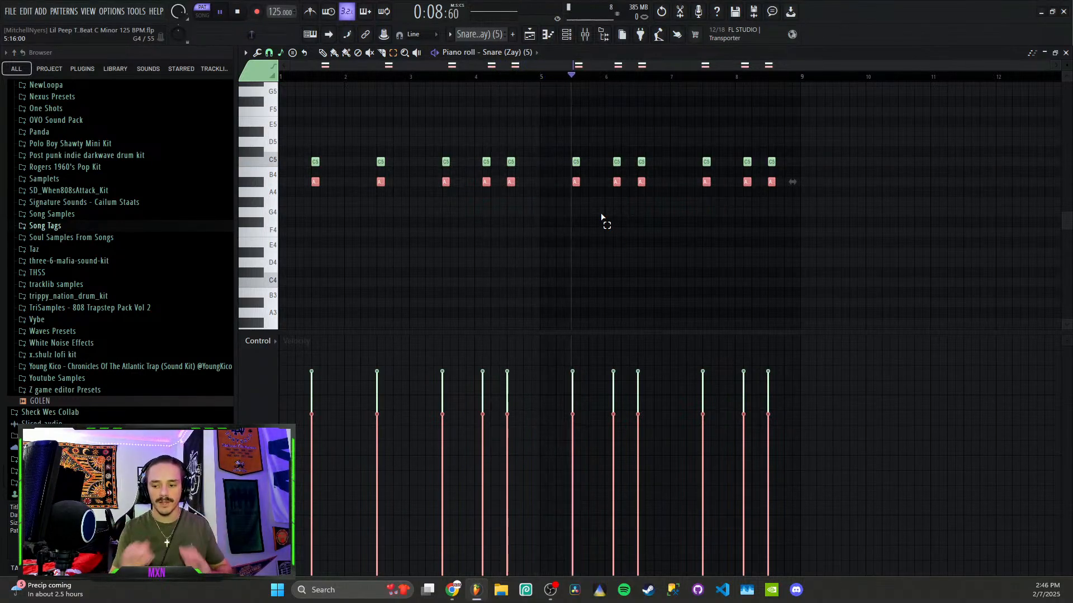
key(space)
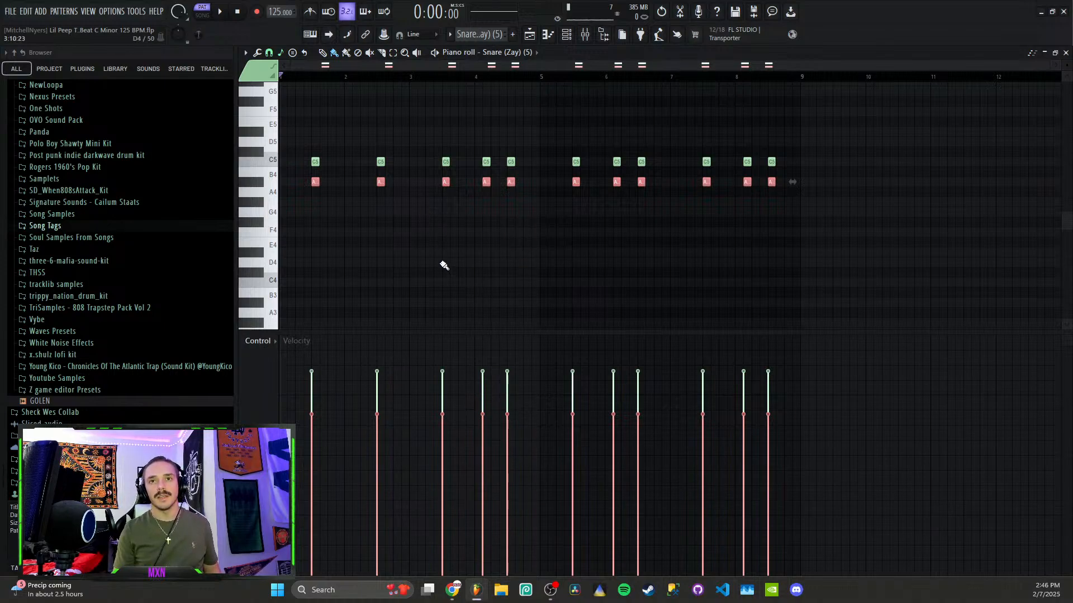
Audition the A#4 and C5 snare sounds and replay the Snare pattern
click(254, 184)
click(256, 184)
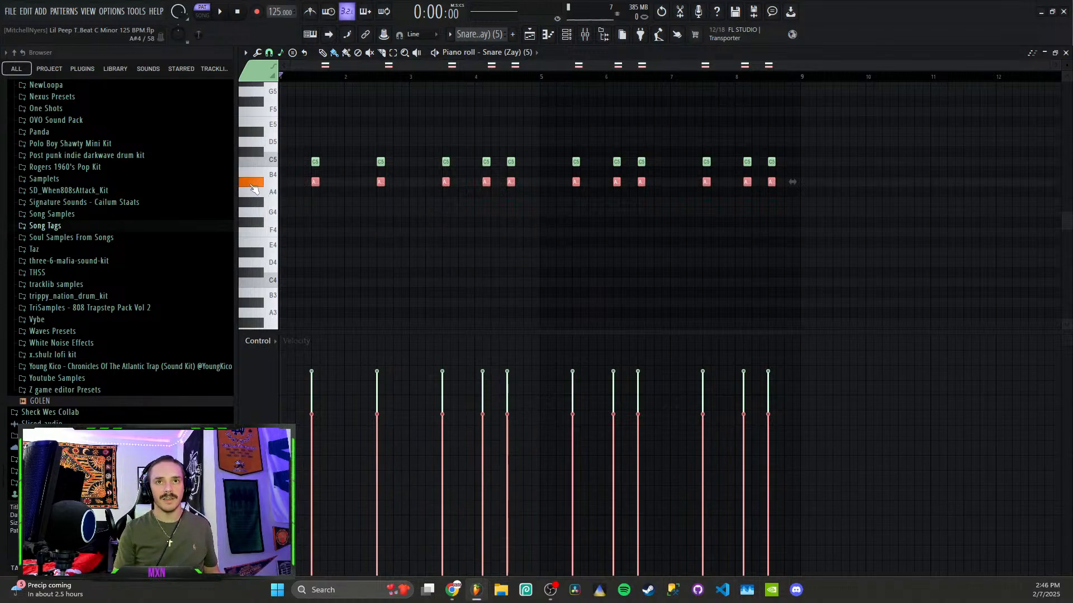
click(265, 165)
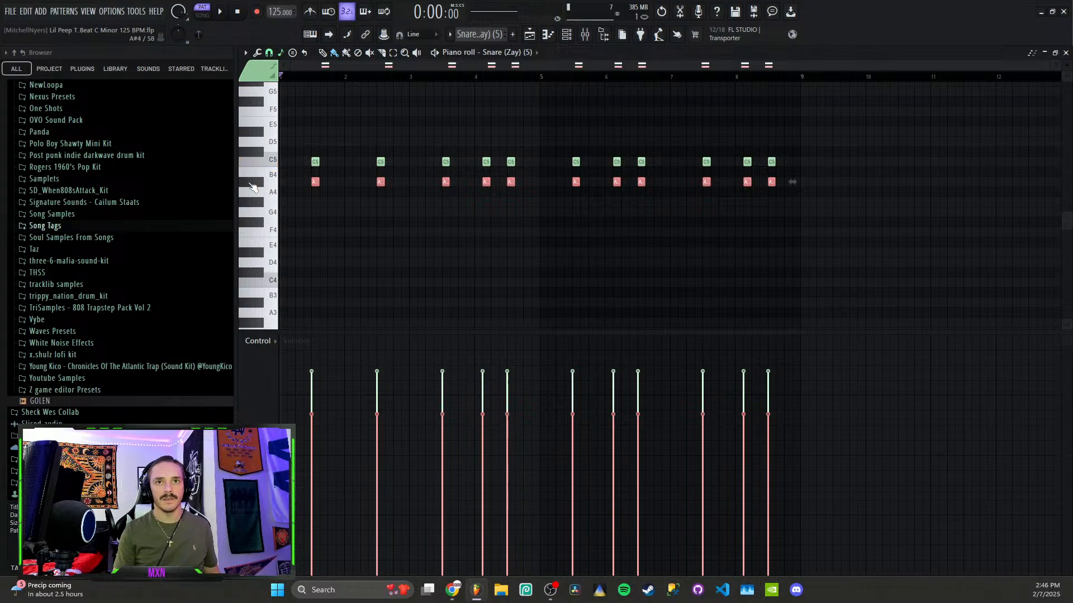
click(251, 185)
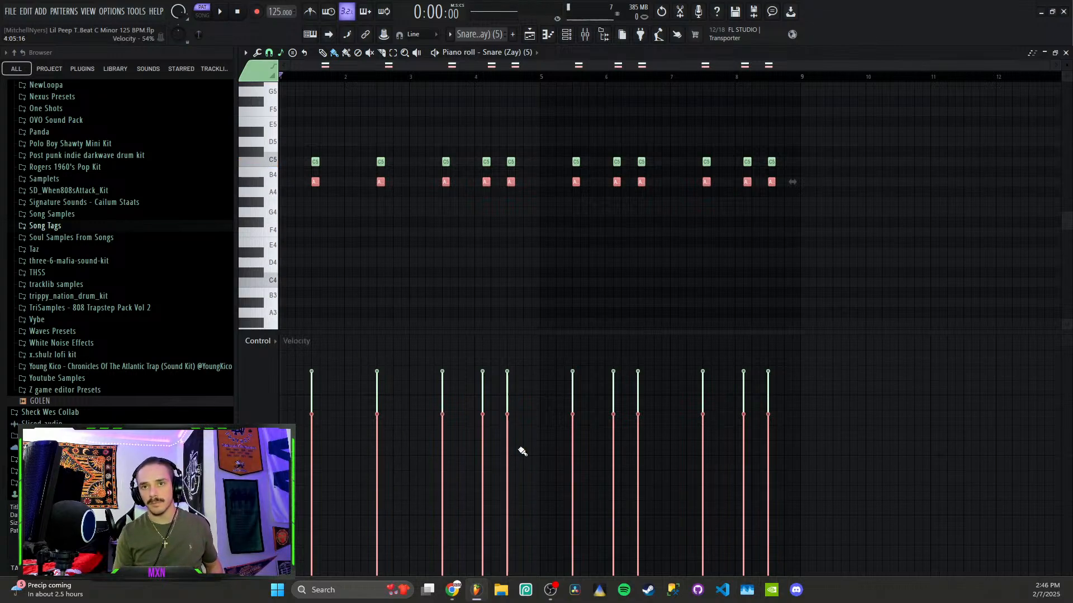
key(space)
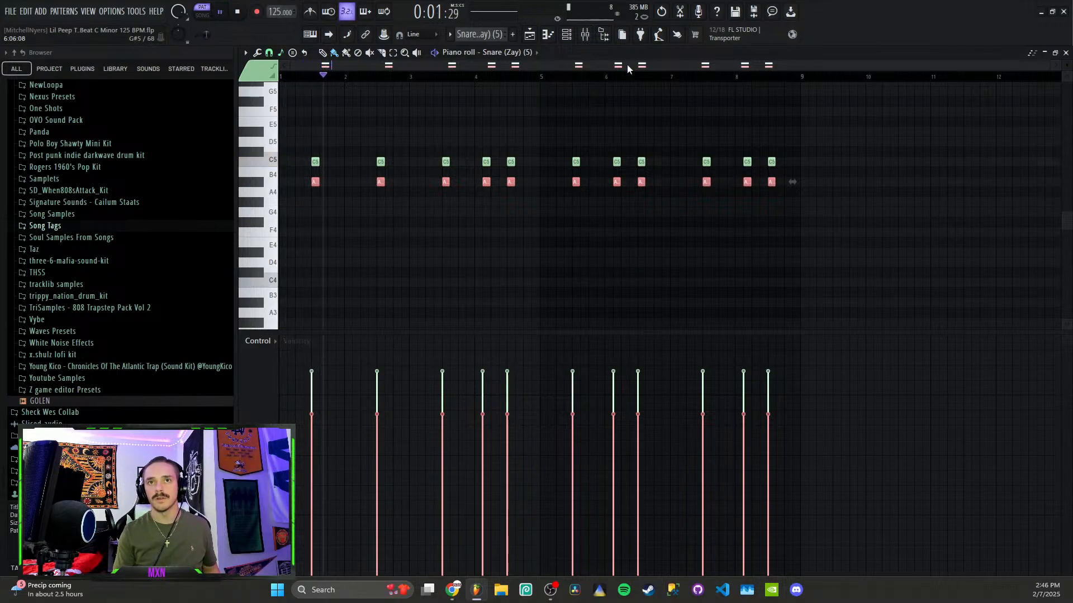
click(566, 38)
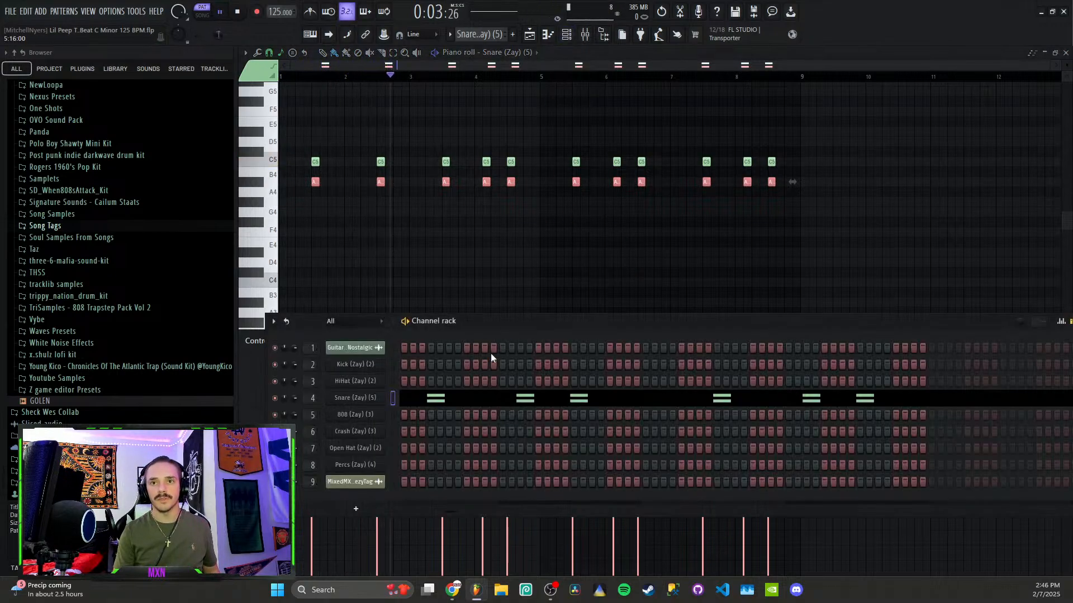
drag(491, 321, 491, 229)
key(space)
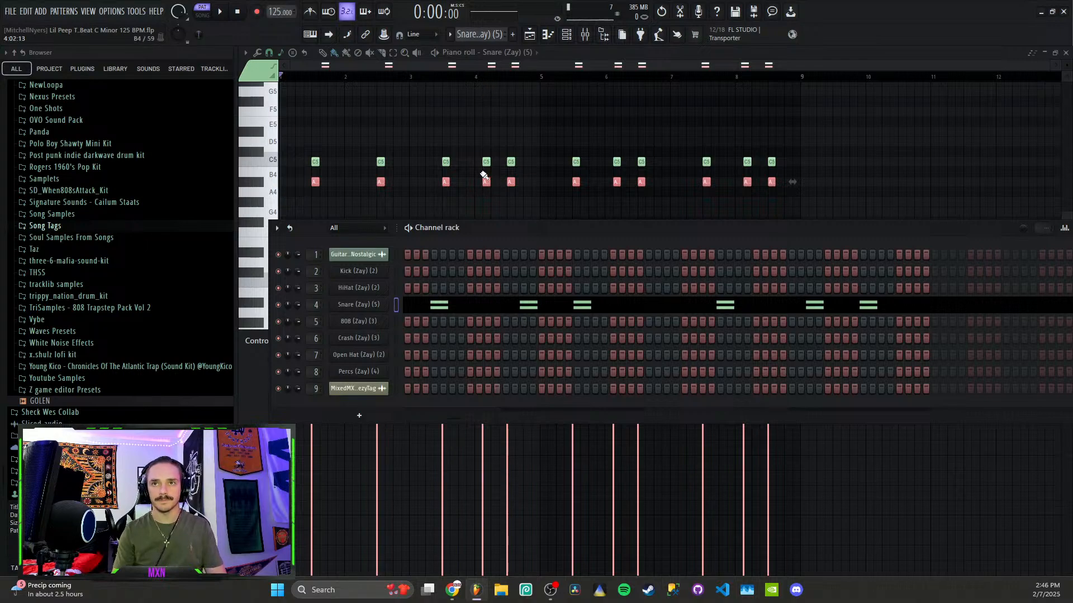
click(468, 201)
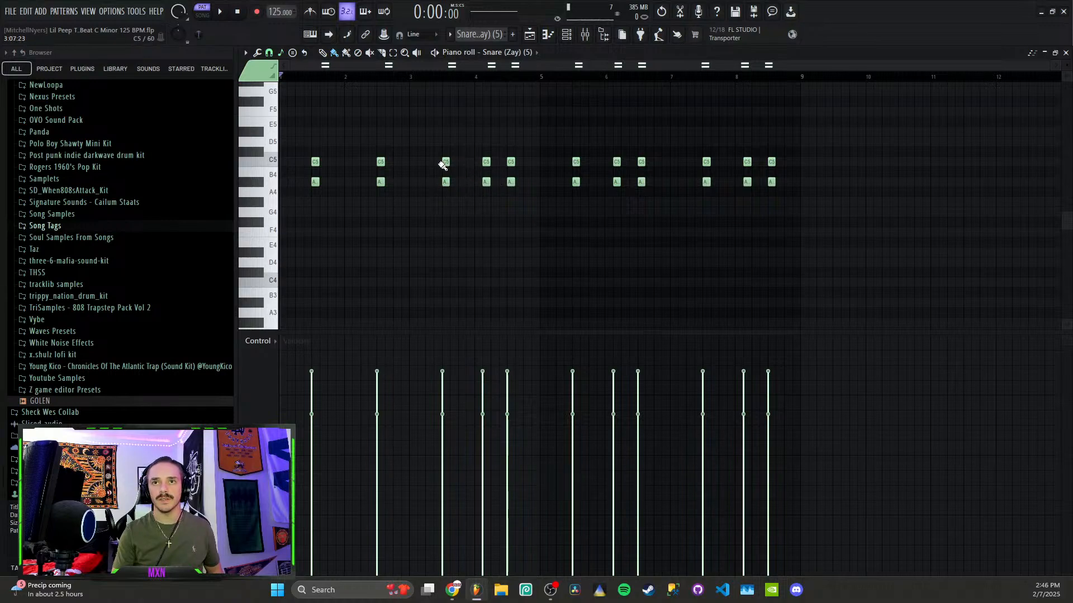
View the HiHat pattern's notes via the channel rack, then bring back the playlist with F5
click(566, 34)
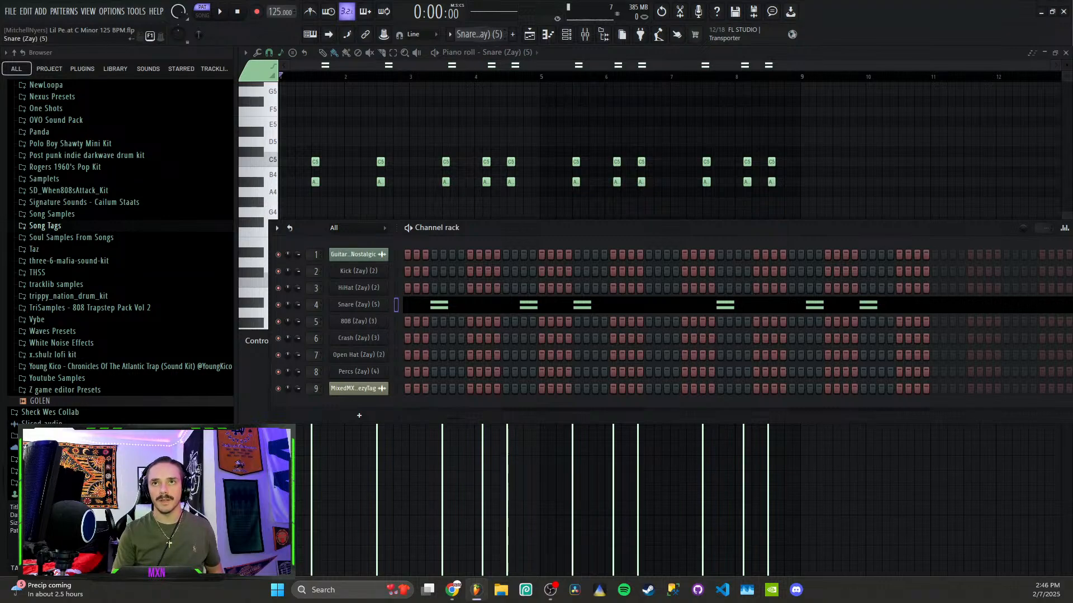
key(Up)
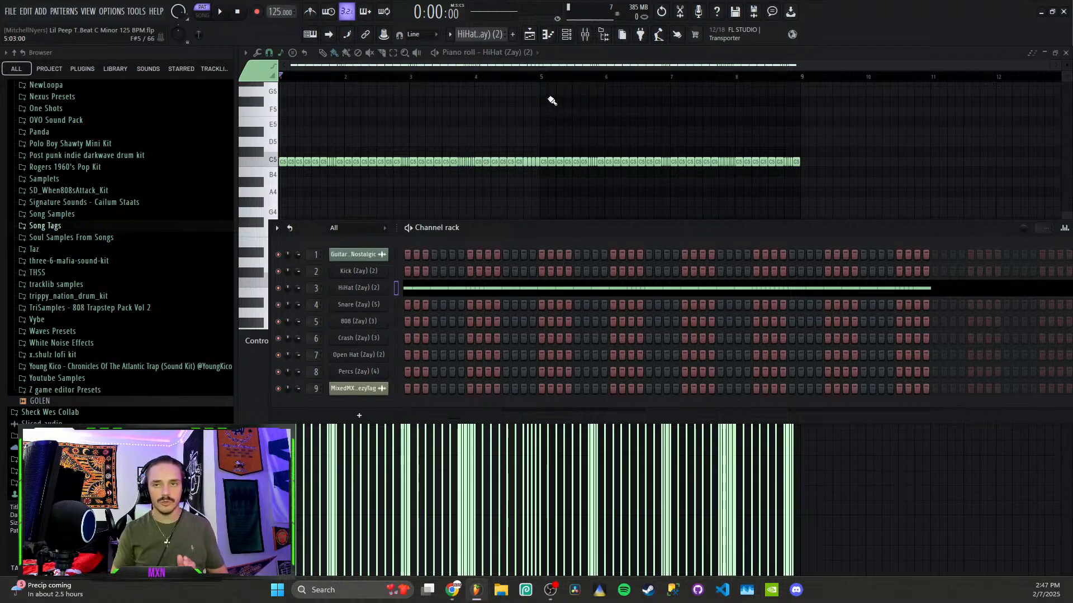
key(F5)
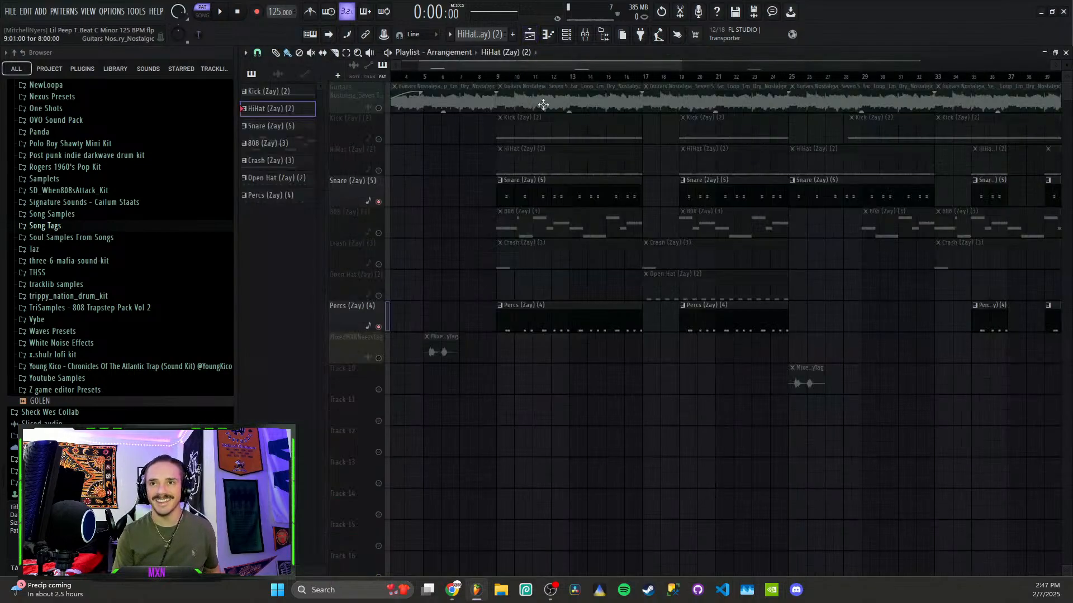
Unmute the Kick and HiHat tracks and play the arrangement from around bar 11
click(379, 139)
click(378, 170)
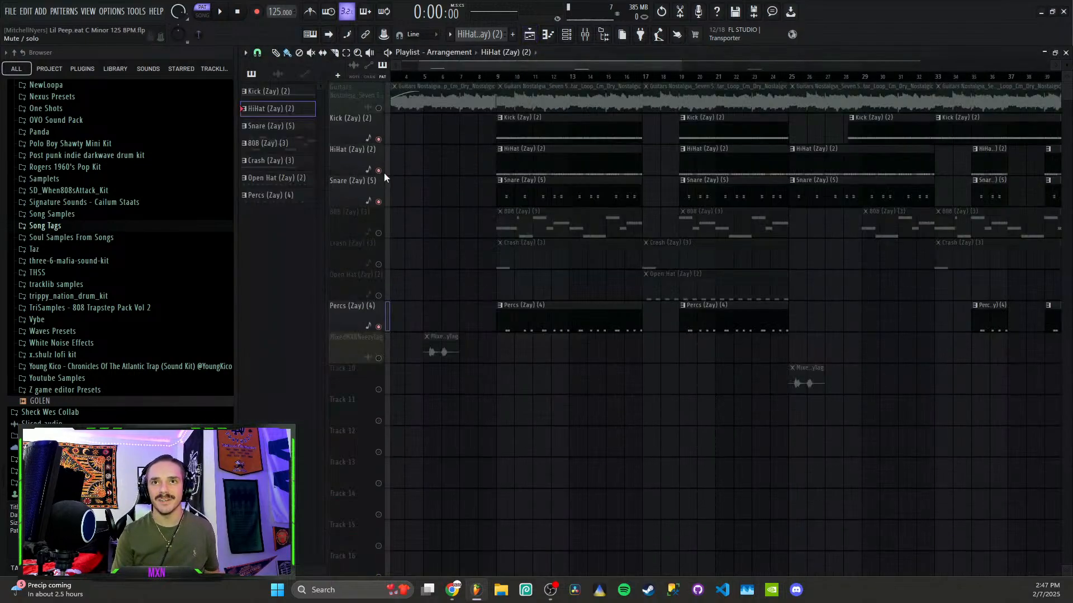
click(533, 78)
key(space)
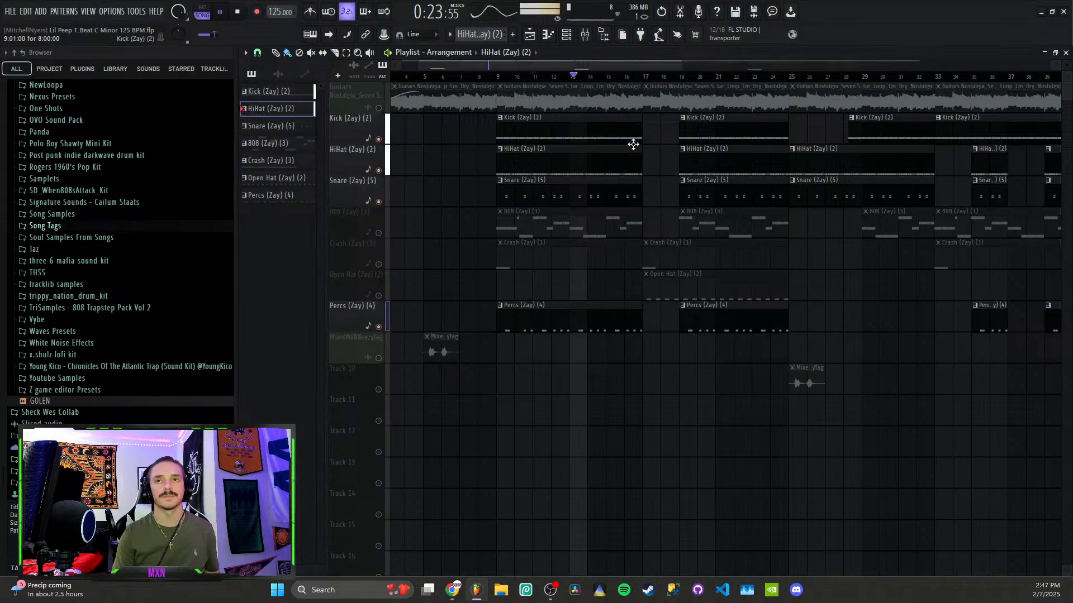
key(space)
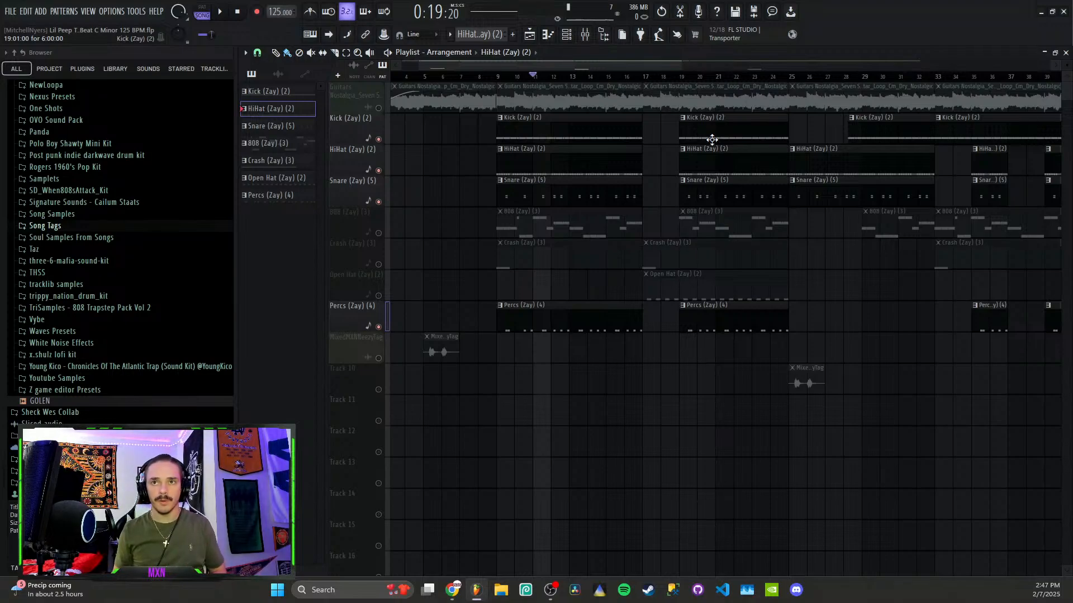
Unmute the Crash track and play the song from bar 9
click(378, 264)
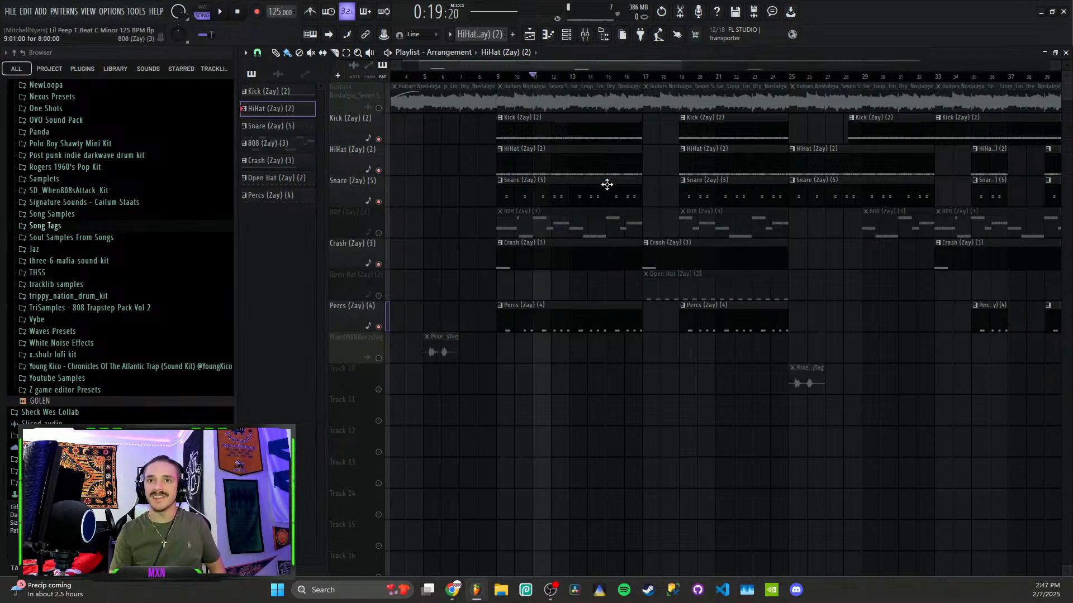
click(500, 80)
scroll(618, 309, down, 2)
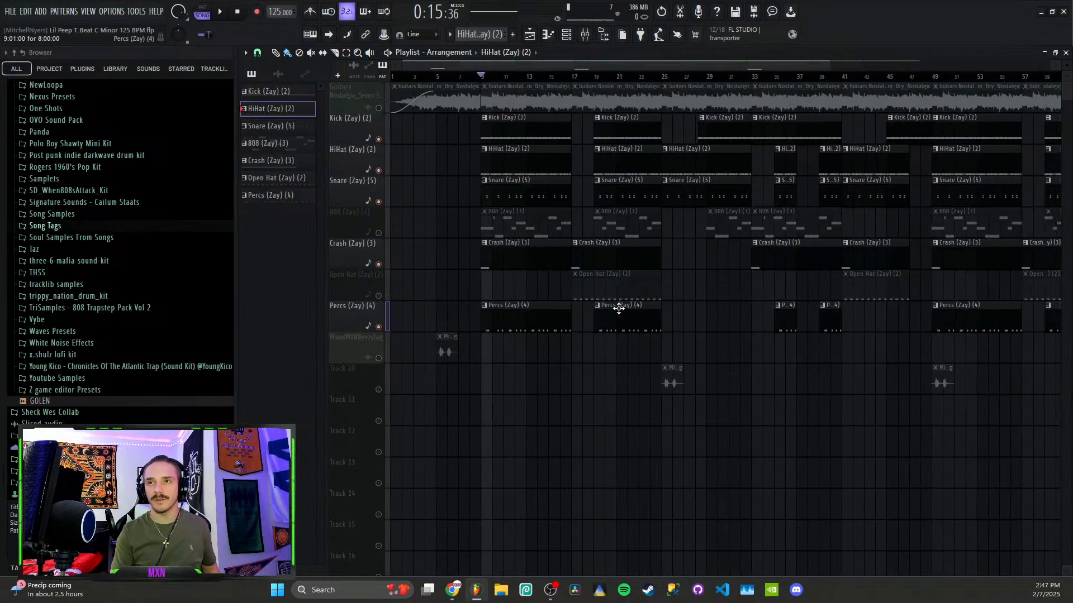
key(space)
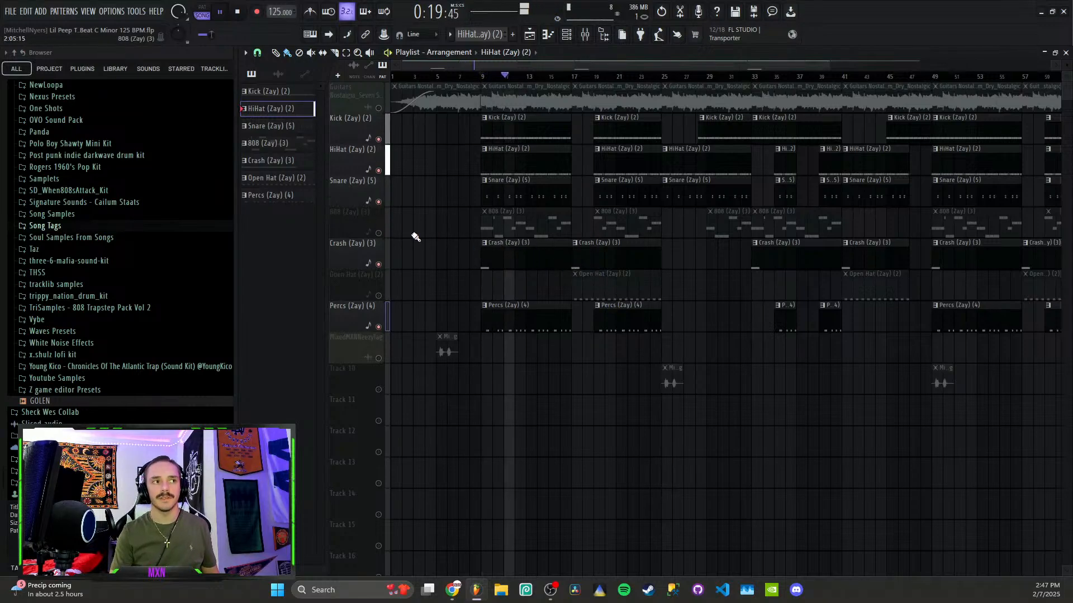
key(space)
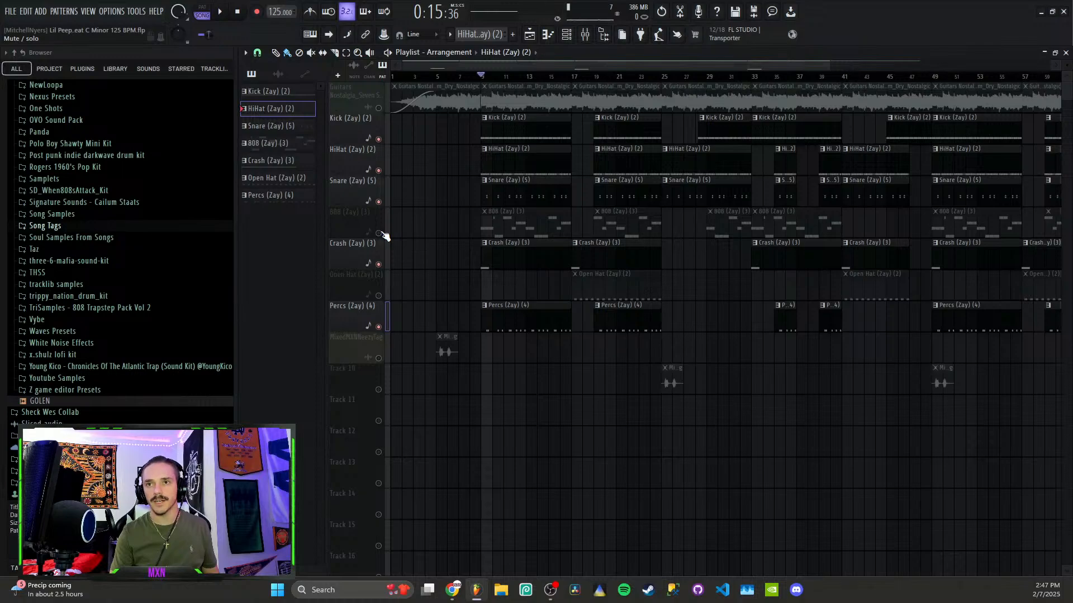
Unmute Open Hat, view its eight-note pattern in the piano roll, and go back to the playlist
click(380, 296)
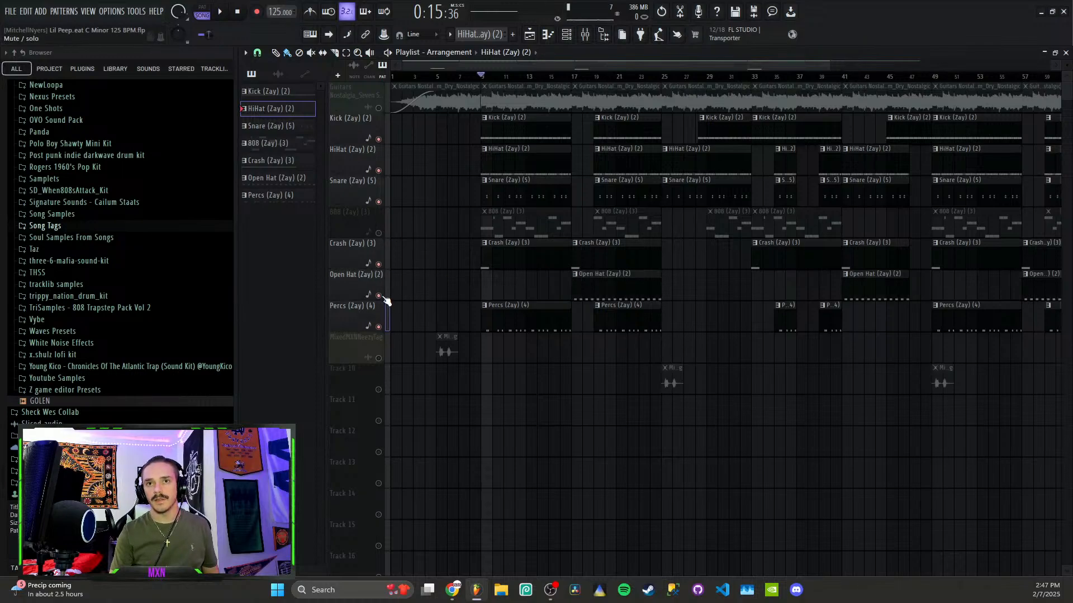
double_click(620, 295)
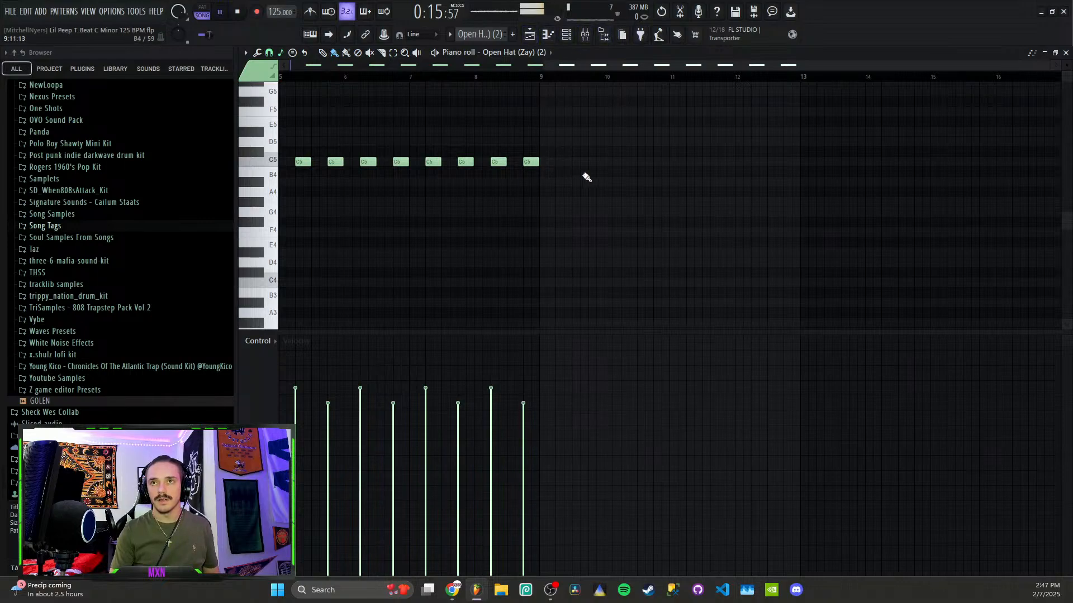
click(533, 33)
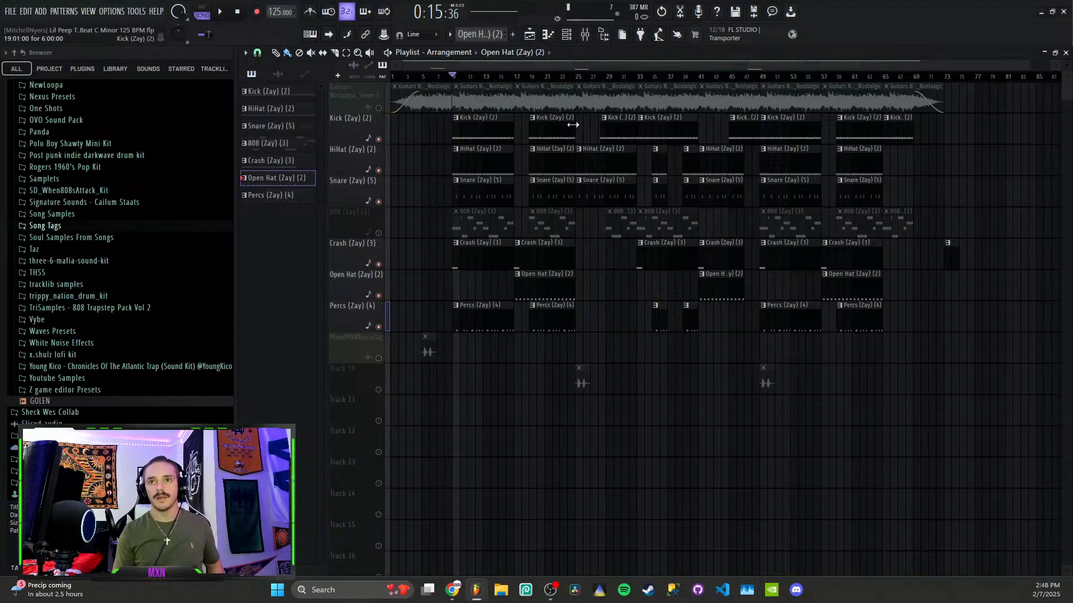
Unmute the 808 track and preview its melody, including the D#5 note, in the piano roll
click(378, 233)
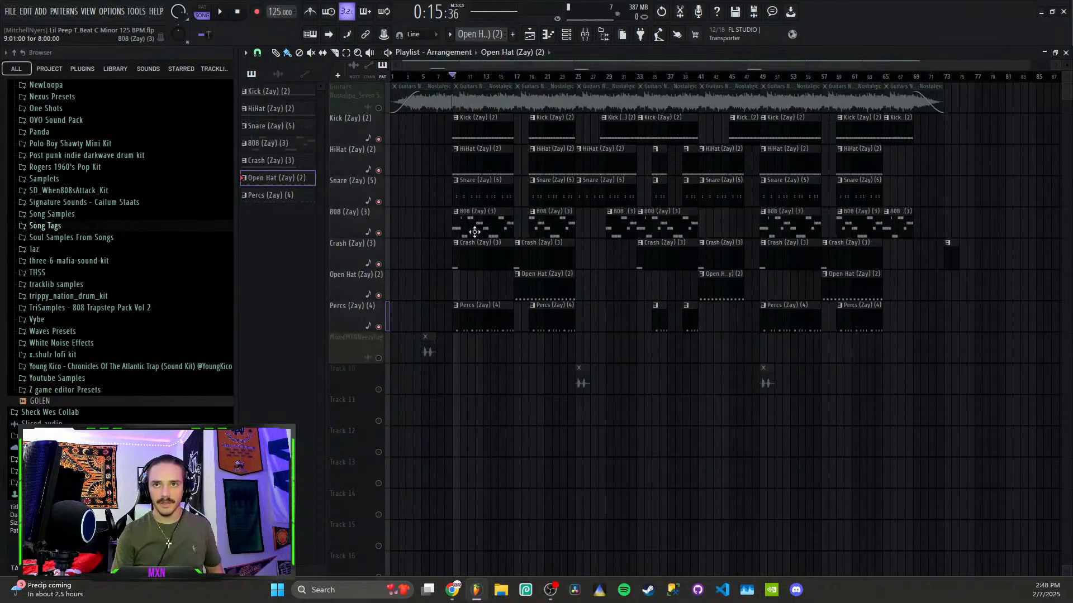
double_click(475, 232)
scroll(394, 216, left, 3)
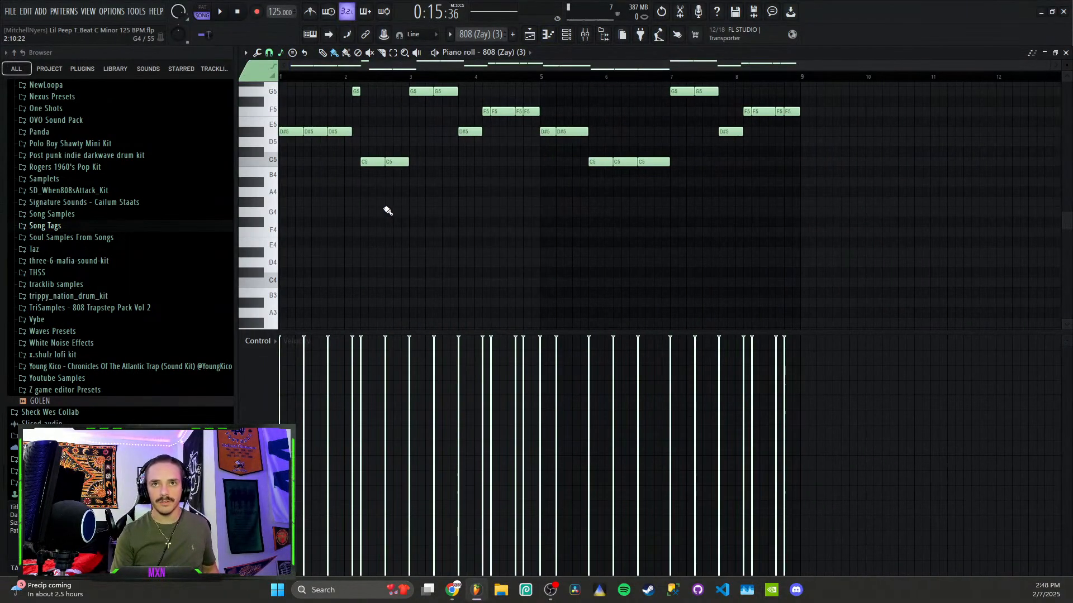
scroll(380, 173, up, 3)
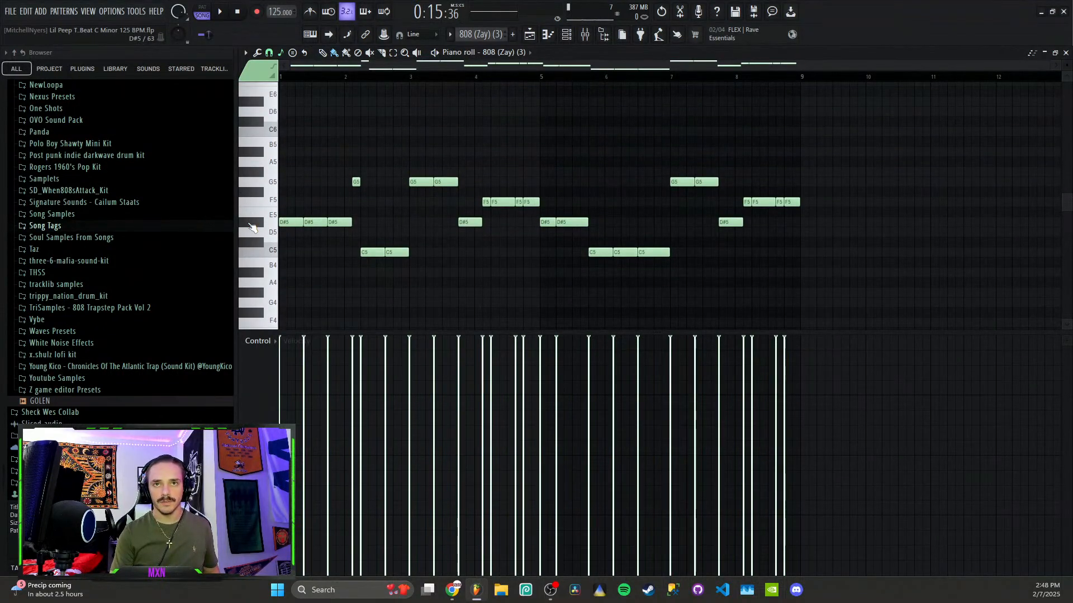
click(250, 224)
click(250, 224)
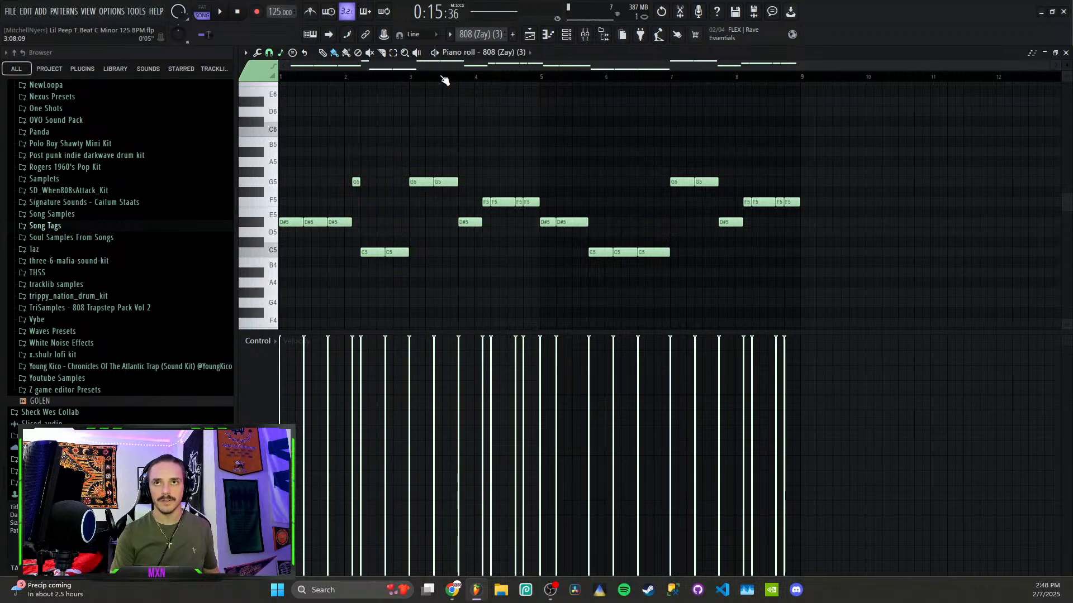
key(space)
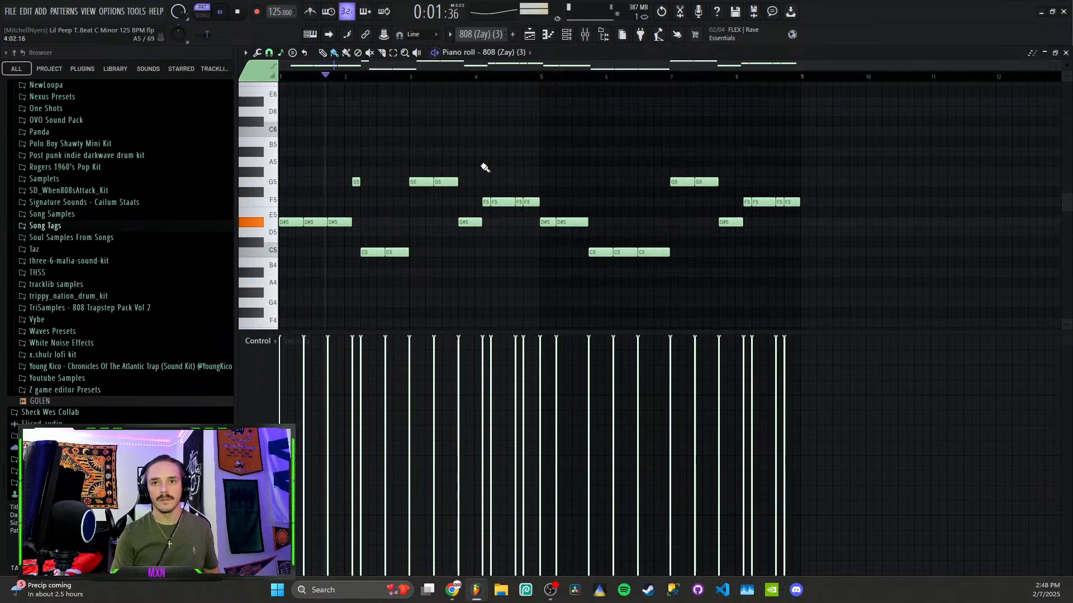
Inspect the 808 insert's CLA-2A and Parametric EQ 2, then play the song from bar 10
click(585, 34)
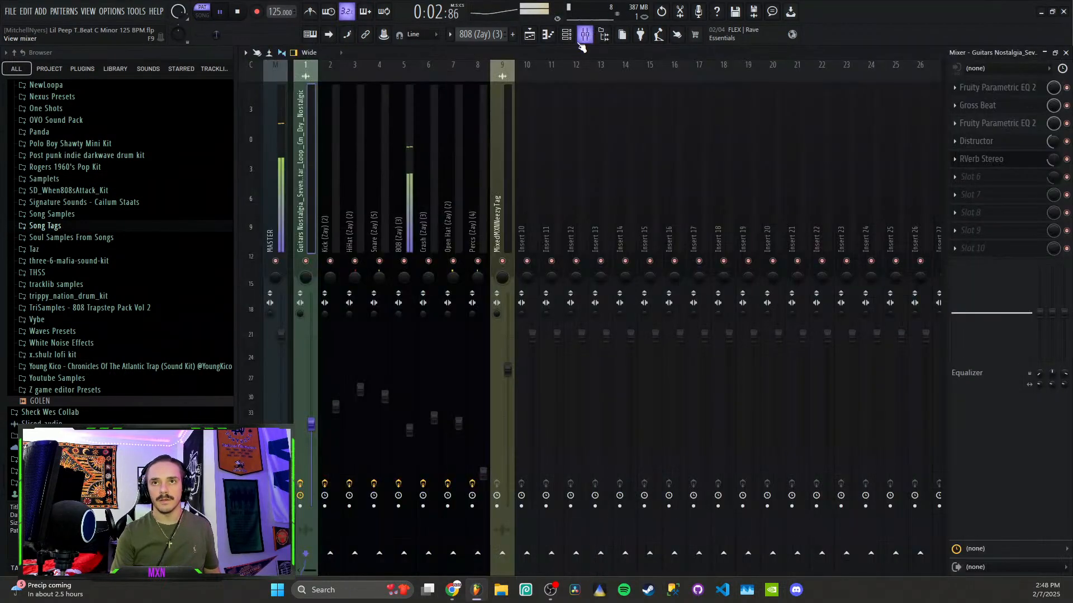
click(399, 206)
click(1004, 108)
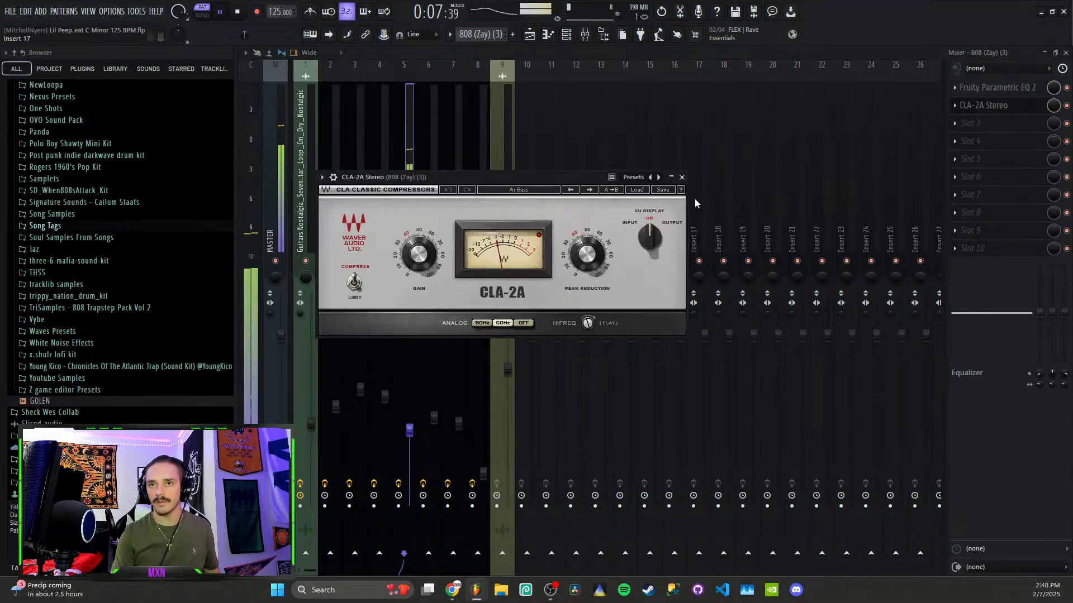
click(682, 177)
click(998, 87)
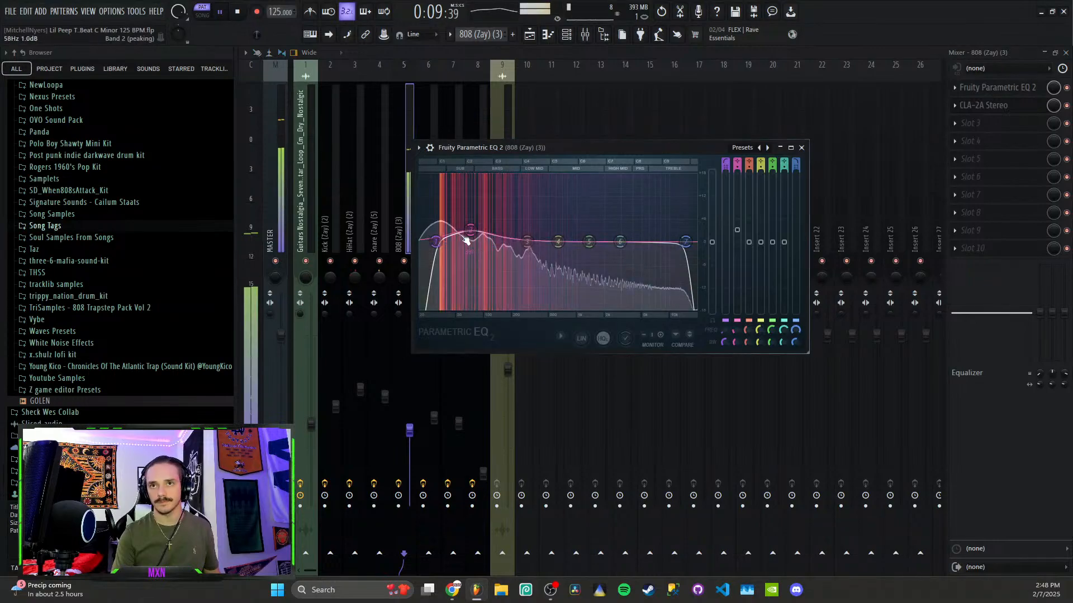
click(801, 147)
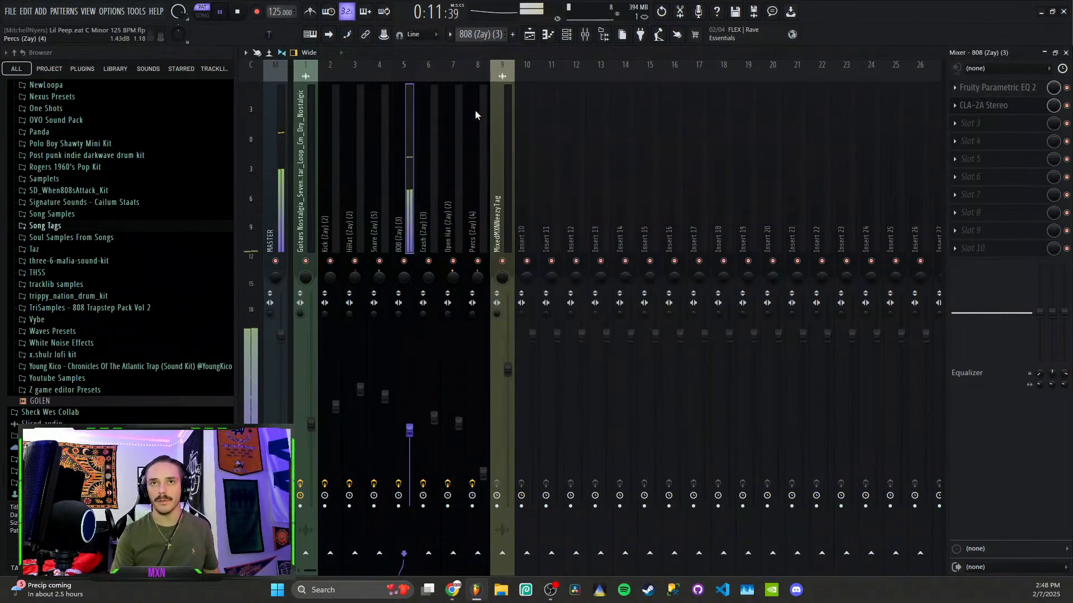
click(535, 38)
click(461, 78)
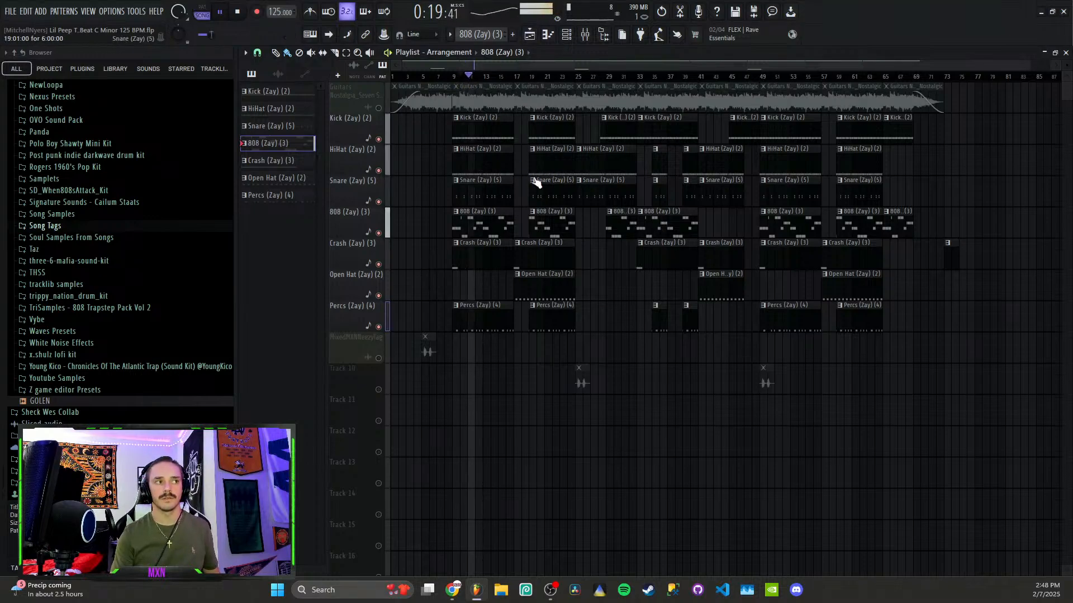
Unmute the Guitars track and audition the arrangement from bar 25
click(379, 108)
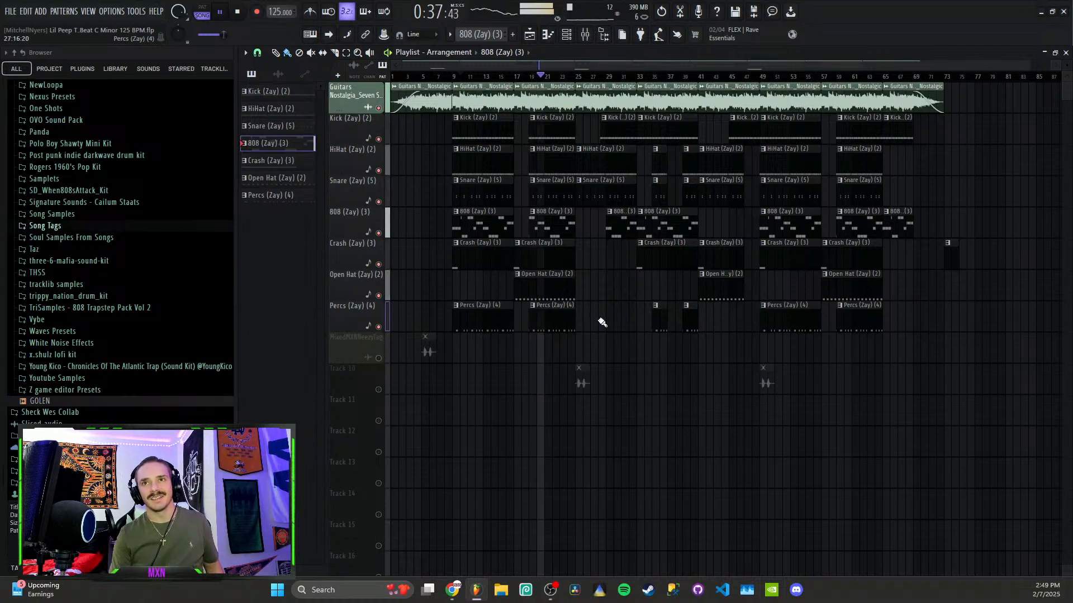
key(space)
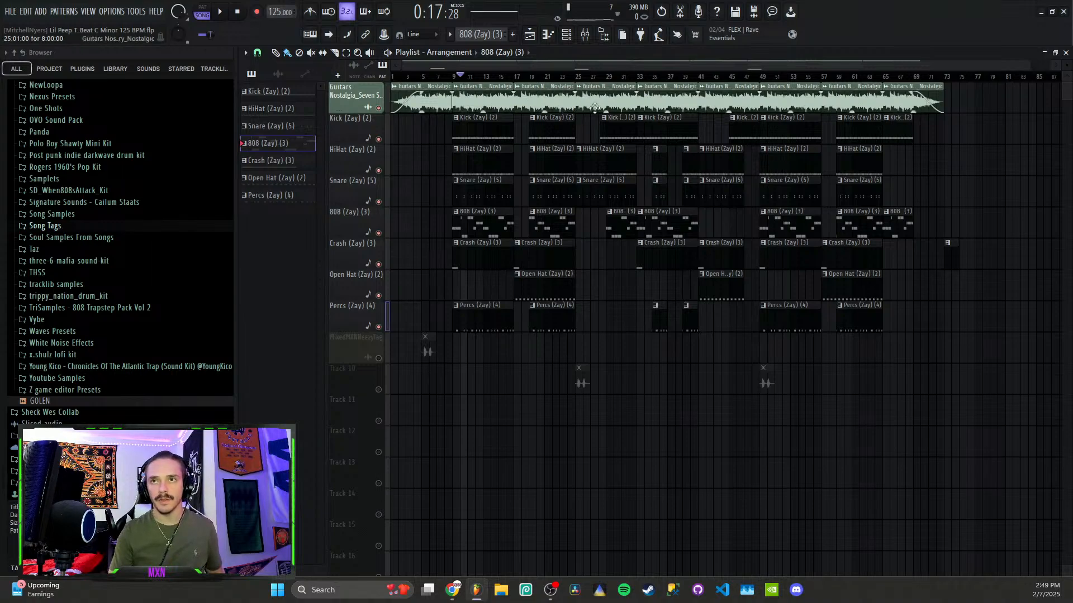
click(577, 81)
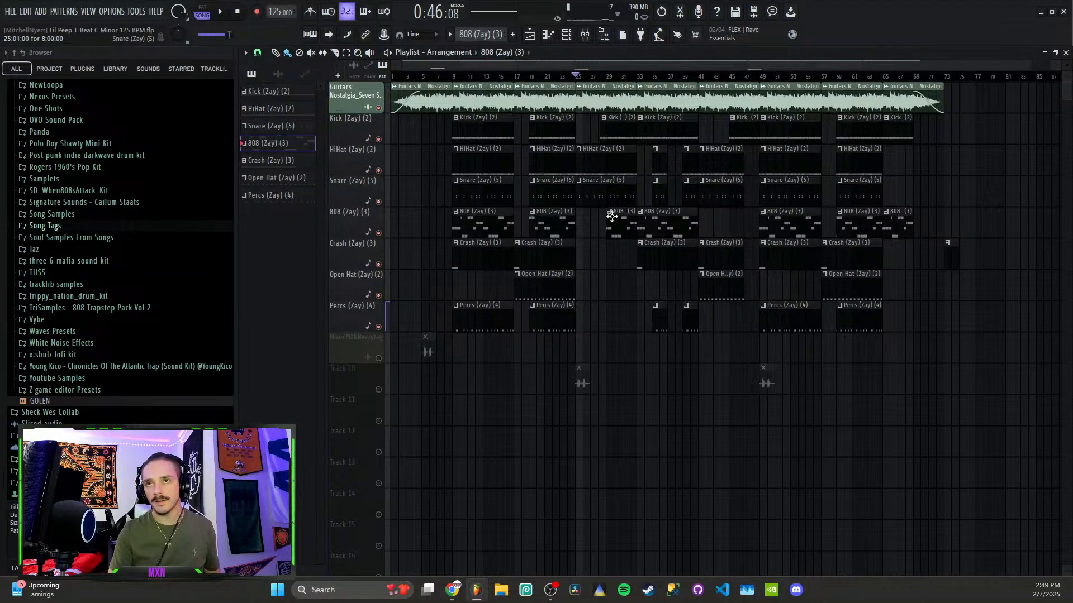
key(space)
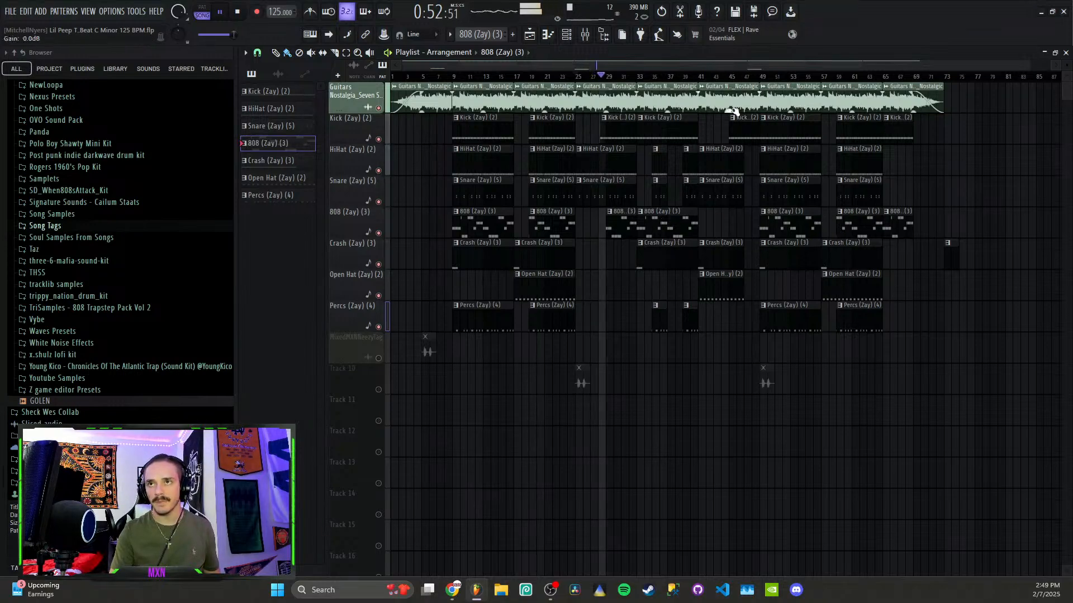
key(space)
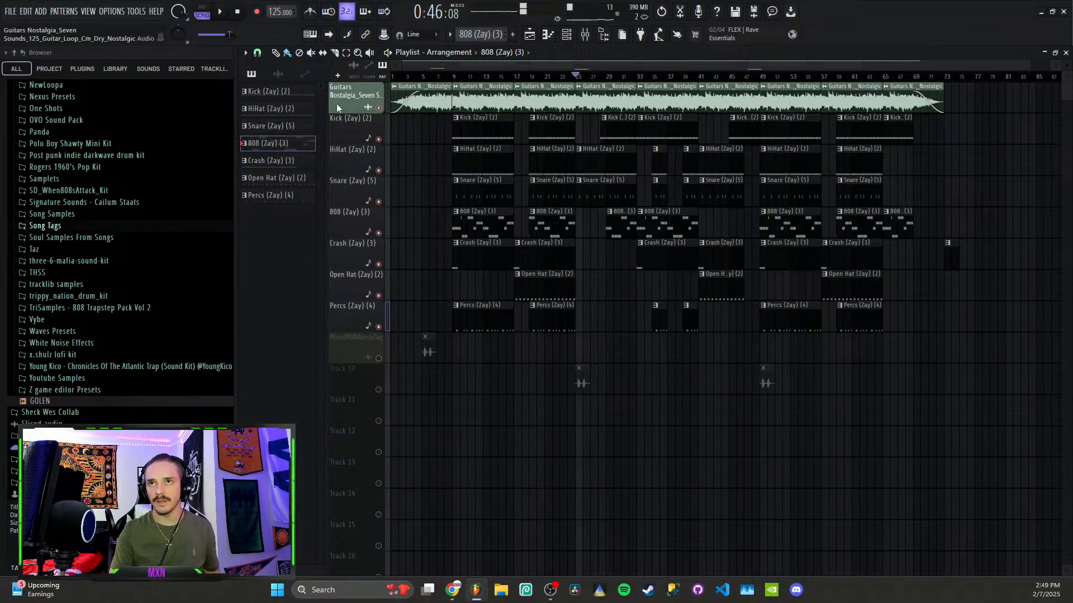
Audition sections at bars 9, 23, 31, 44, 49 and 67, then bring up the mixer
click(454, 78)
click(563, 78)
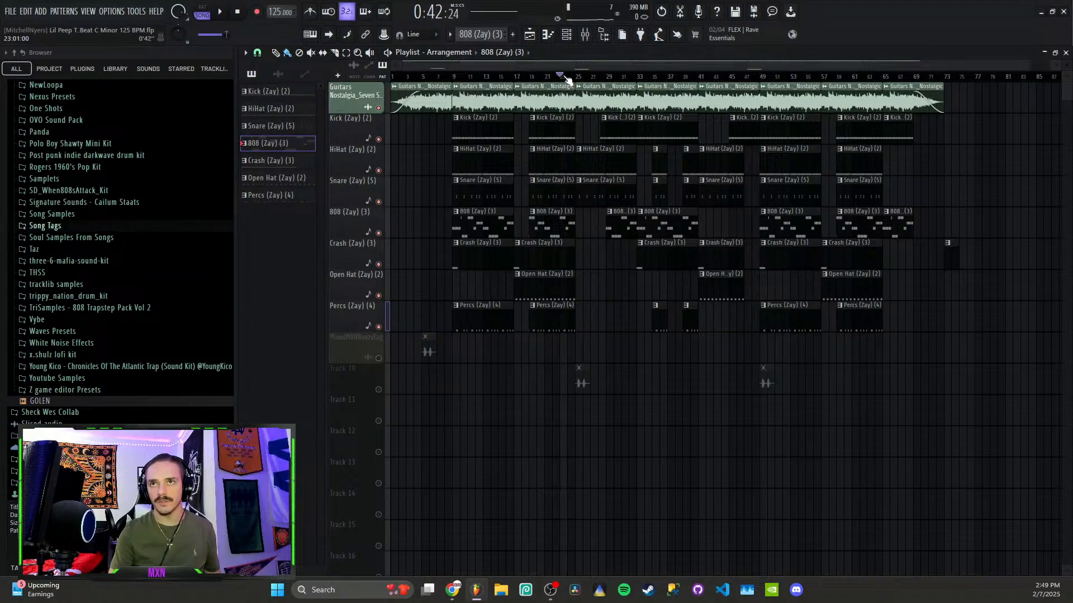
click(629, 79)
click(724, 78)
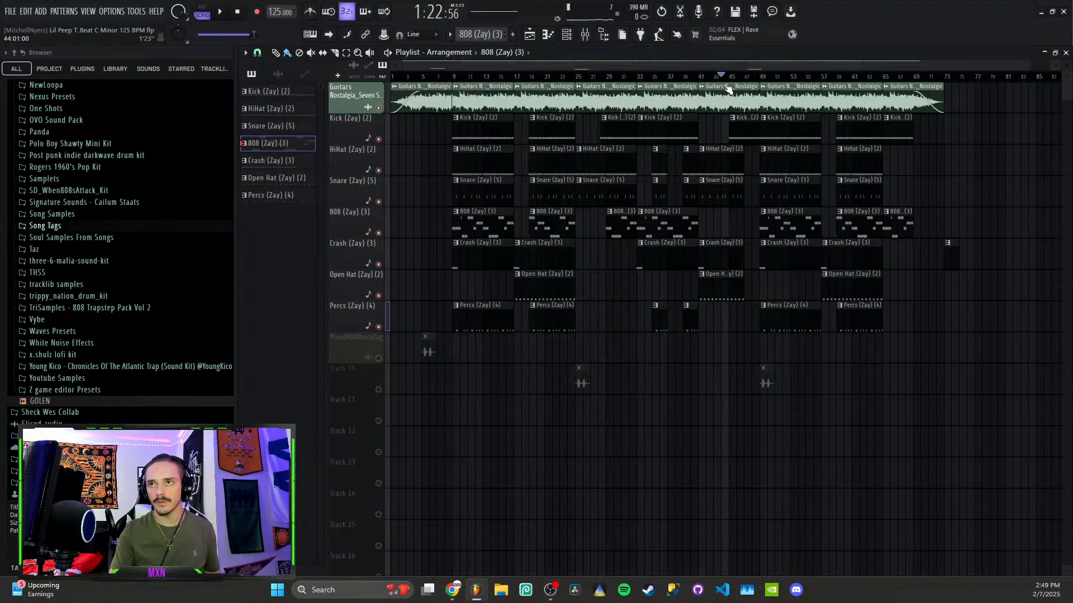
click(761, 78)
drag(761, 83, 964, 105)
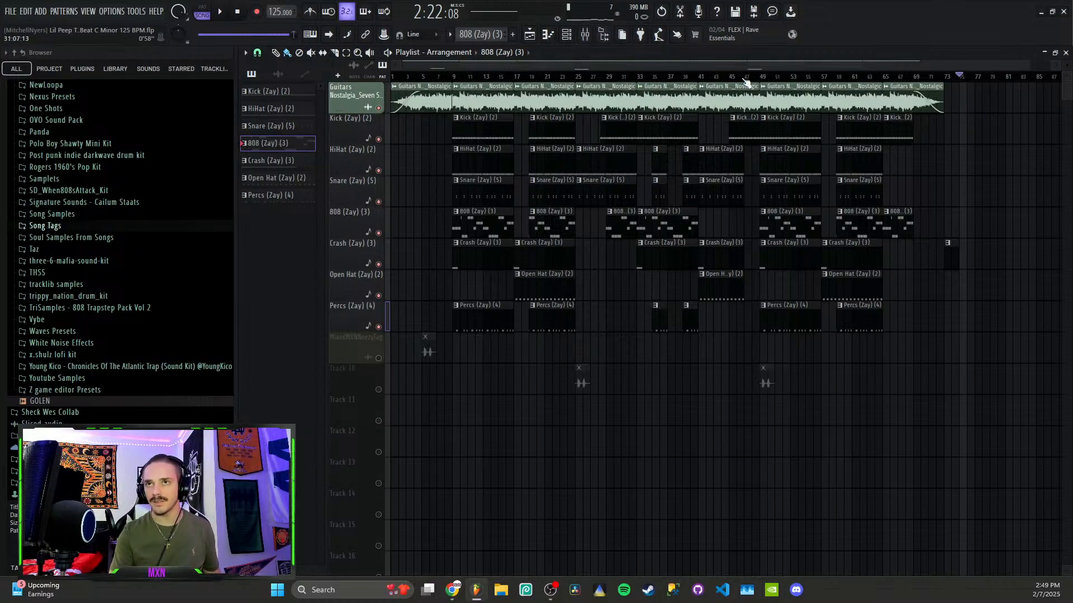
click(585, 34)
Select the Kick (Zay) (2) mixer track and open its Fruity Soft Clipper settings
click(349, 222)
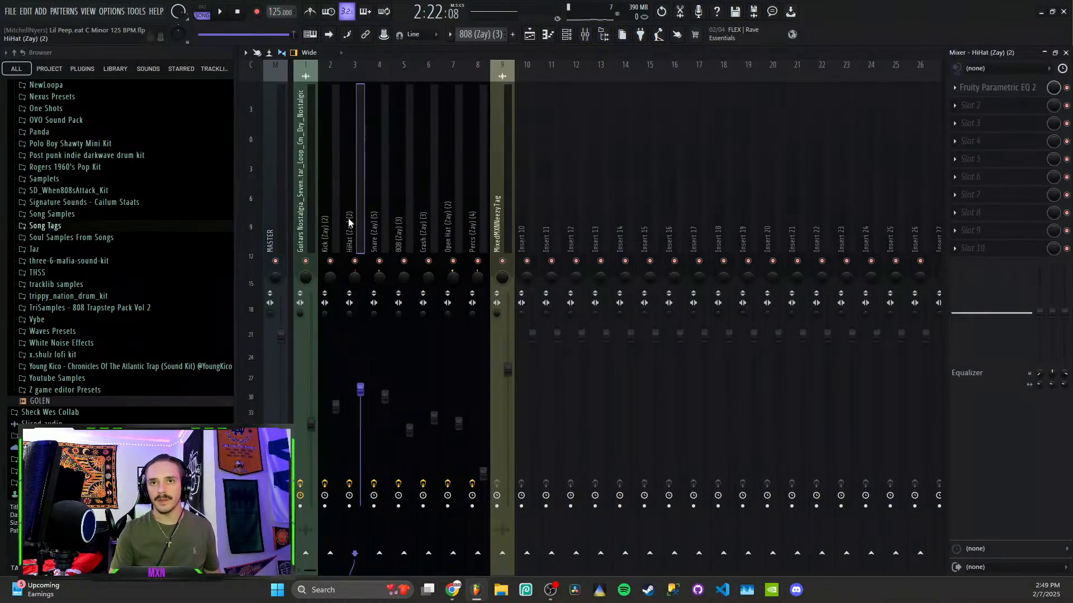
key(Left)
key(Left)
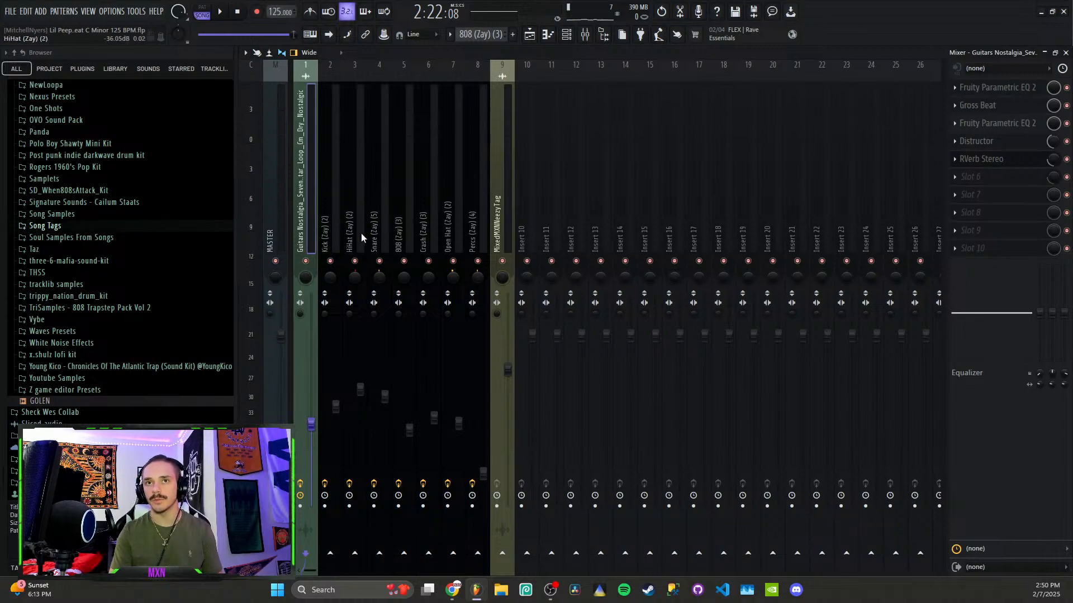
key(Right)
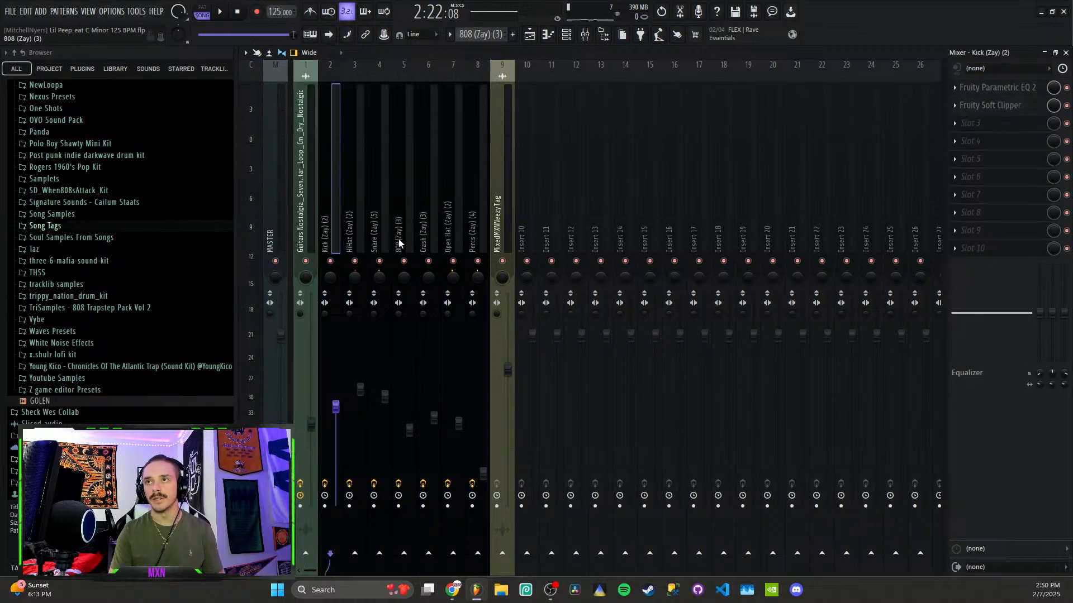
click(1013, 111)
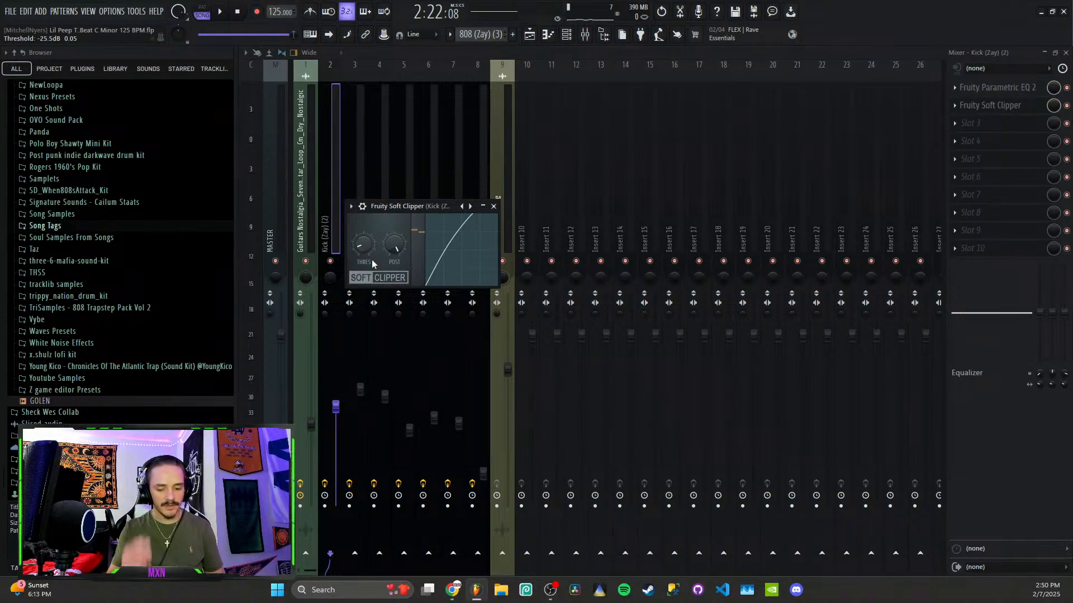
Solo the kick, play from bar 9, and compare it with EQ and soft clipper bypassed and enabled
ctrl+click(330, 261)
key(space)
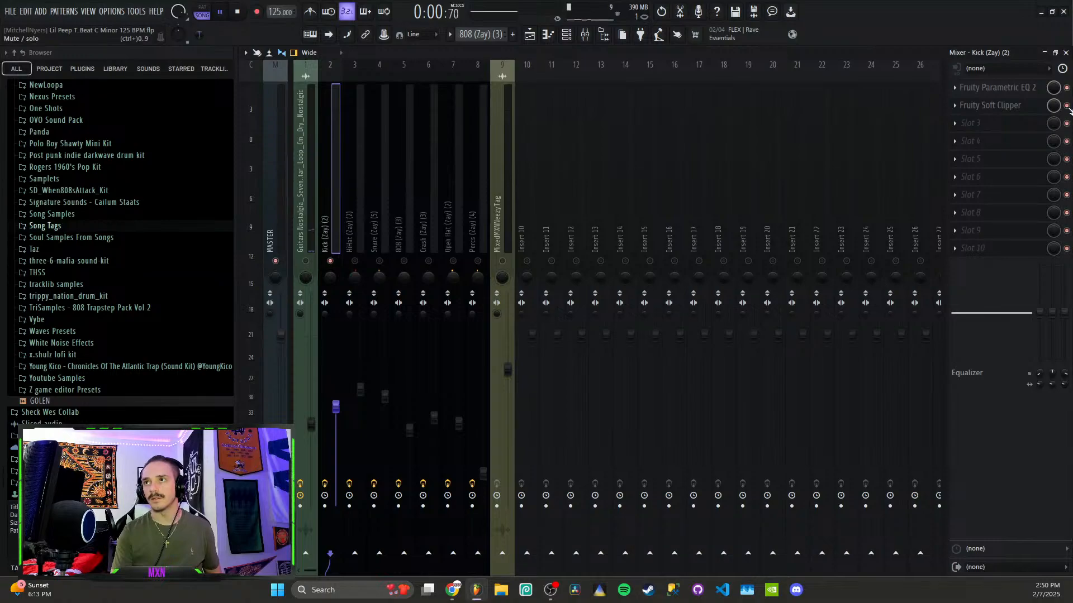
click(530, 34)
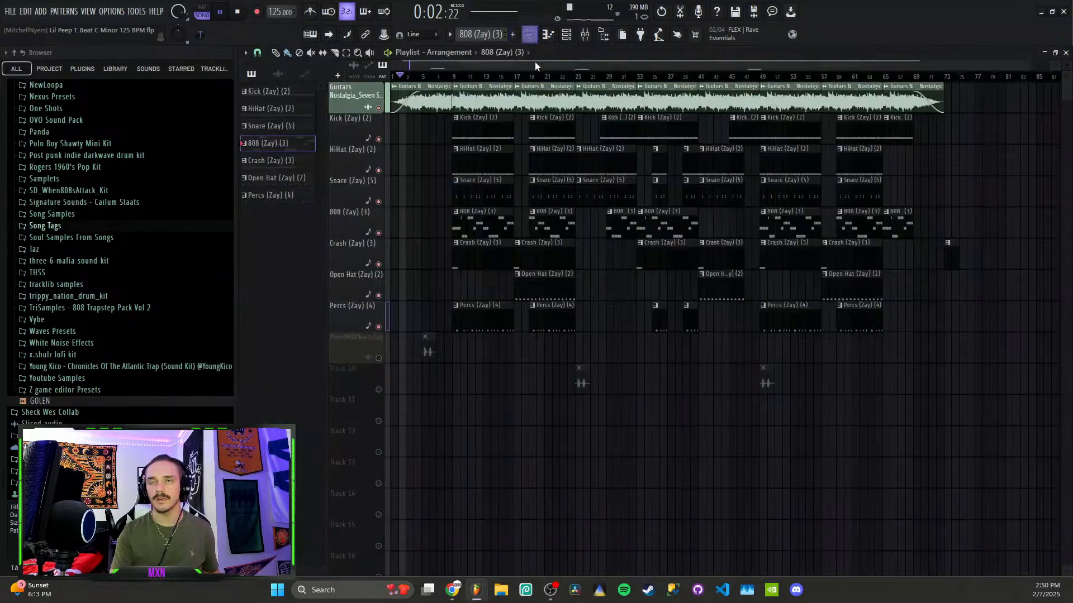
click(456, 77)
key(F9)
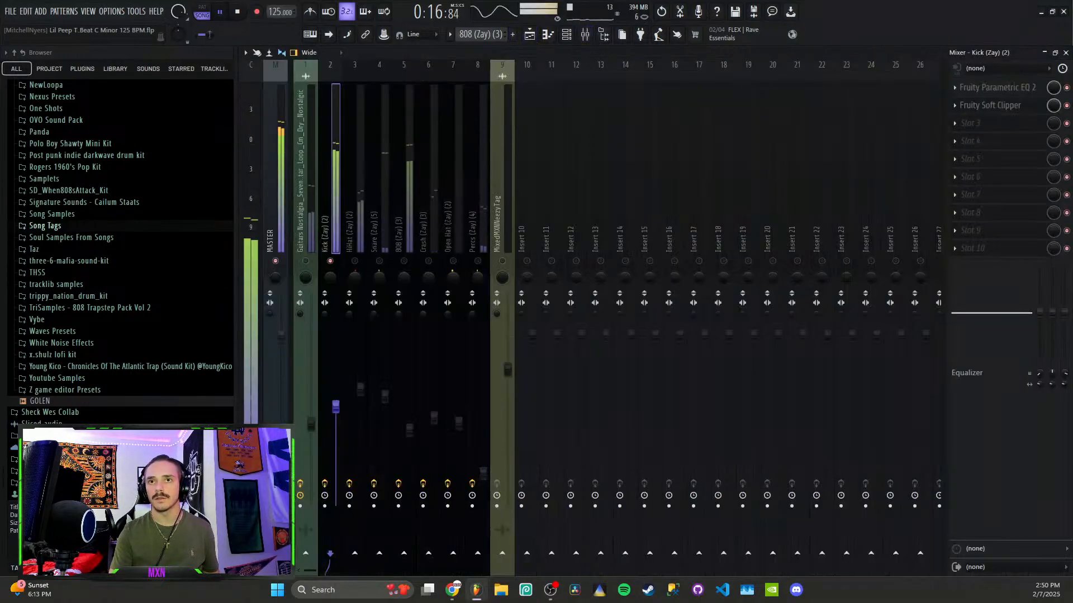
click(1066, 88)
click(1066, 106)
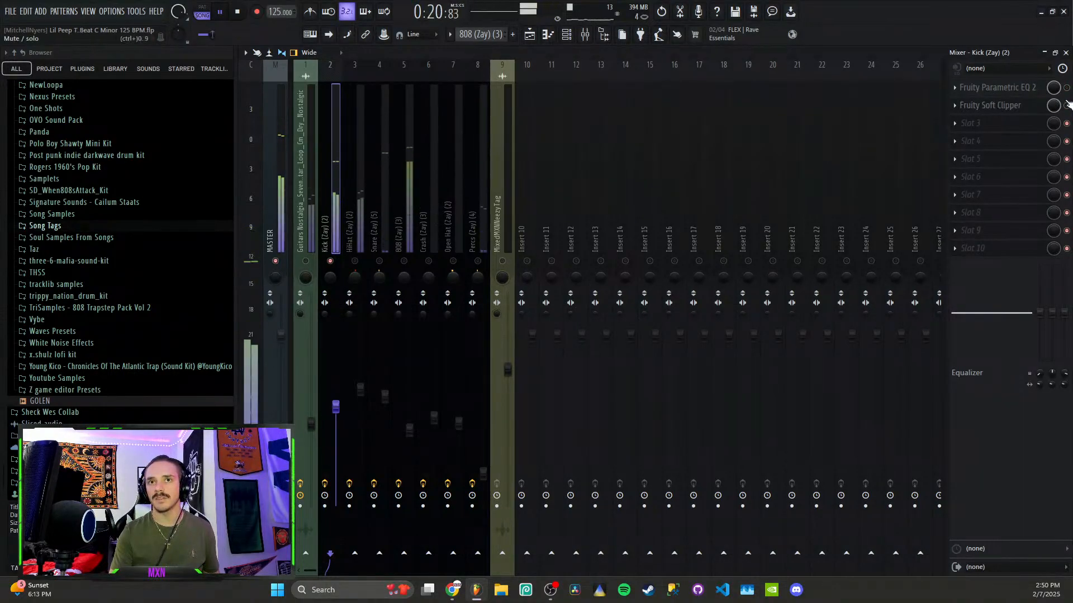
click(1067, 88)
click(1067, 105)
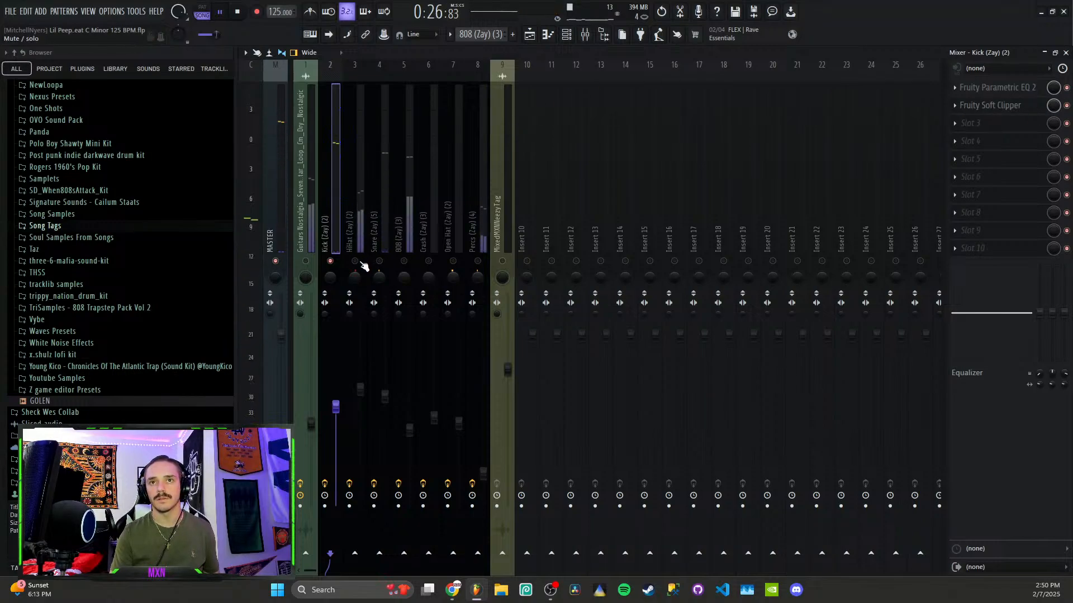
click(357, 240)
Inspect the hi-hat's band-pass curve in Fruity Parametric EQ 2 with playback stopped, then close it
click(1000, 88)
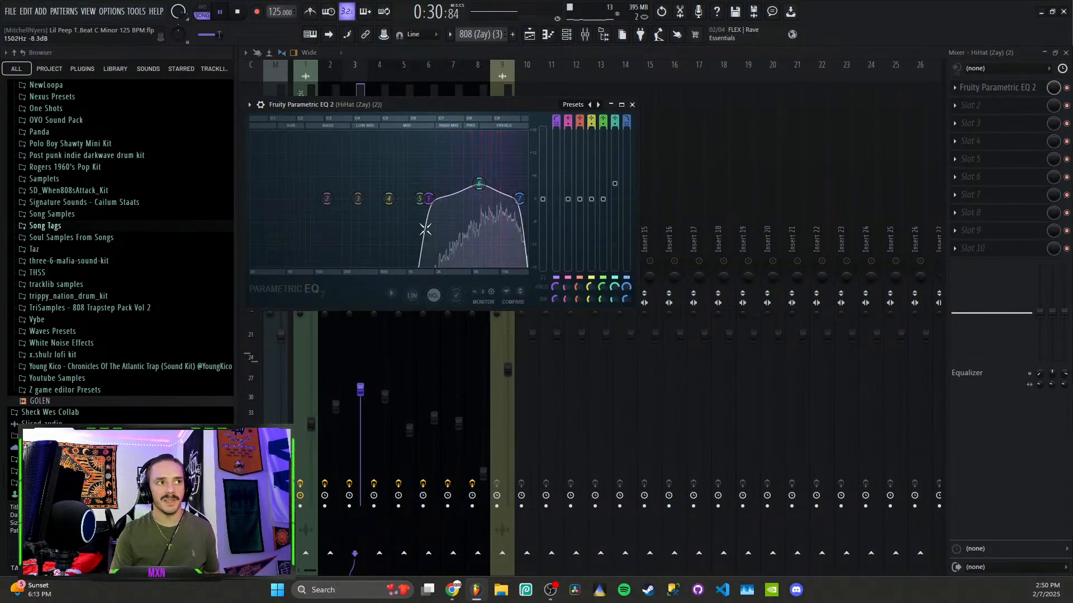
key(space)
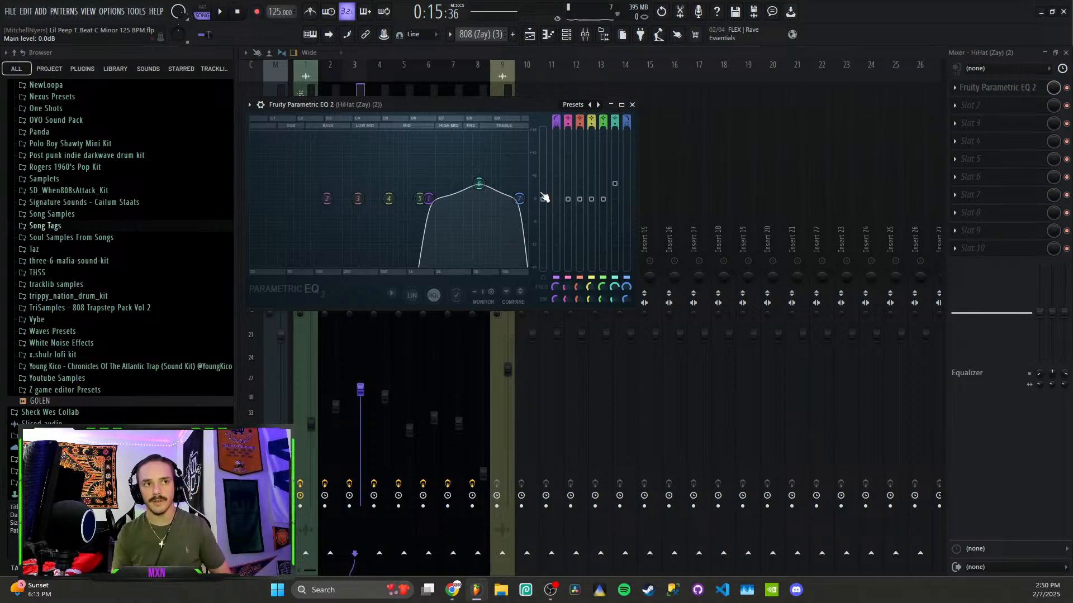
click(632, 104)
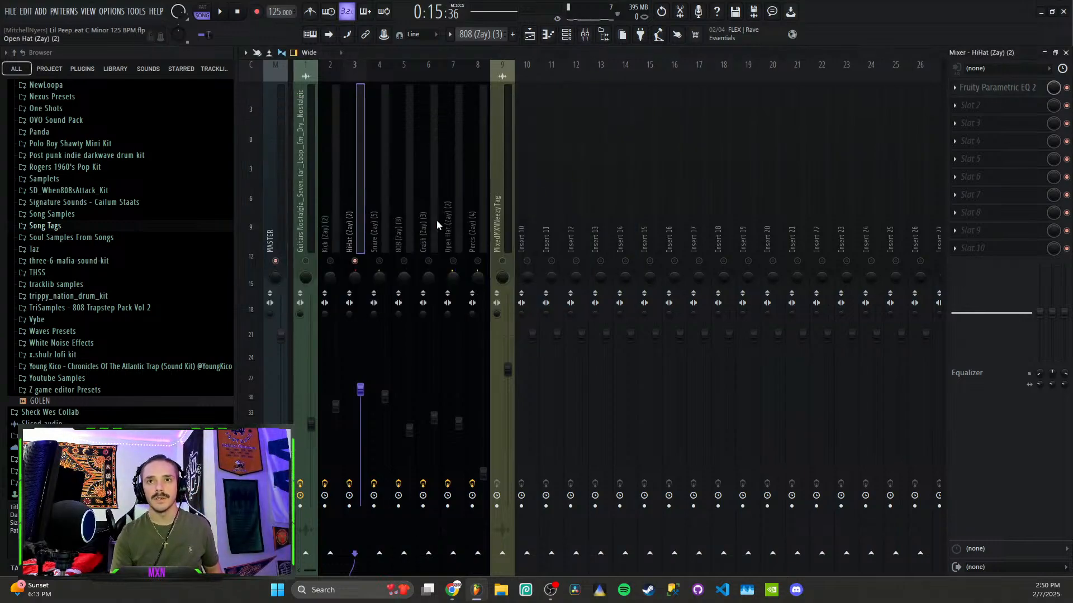
Turn the Snare (Zay) (5) track back on and clear the solo so all mixer tracks play
click(381, 229)
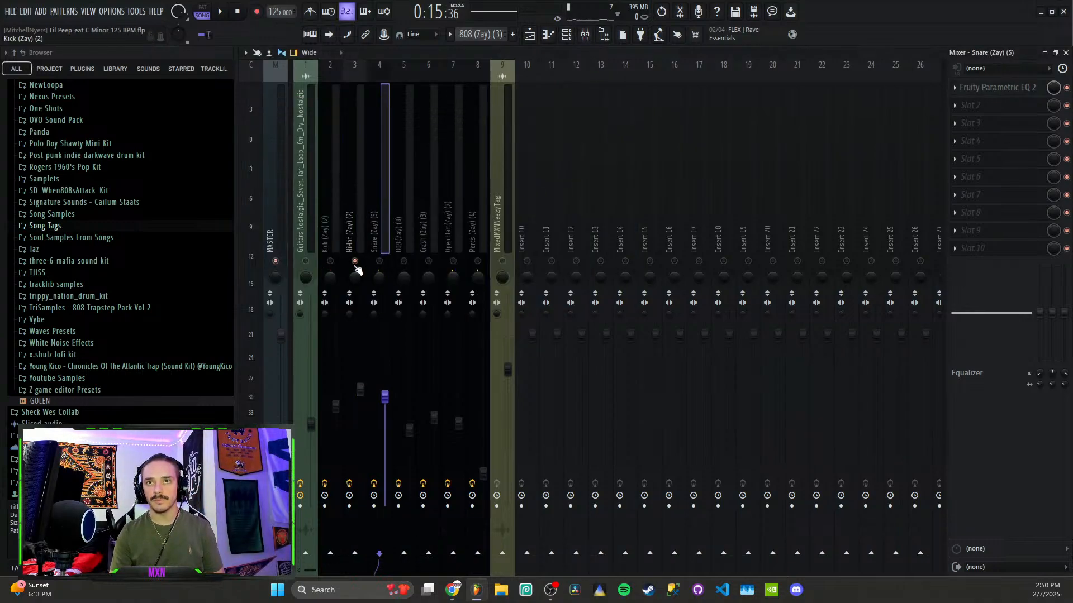
click(378, 262)
right_click(403, 261)
right_click(403, 262)
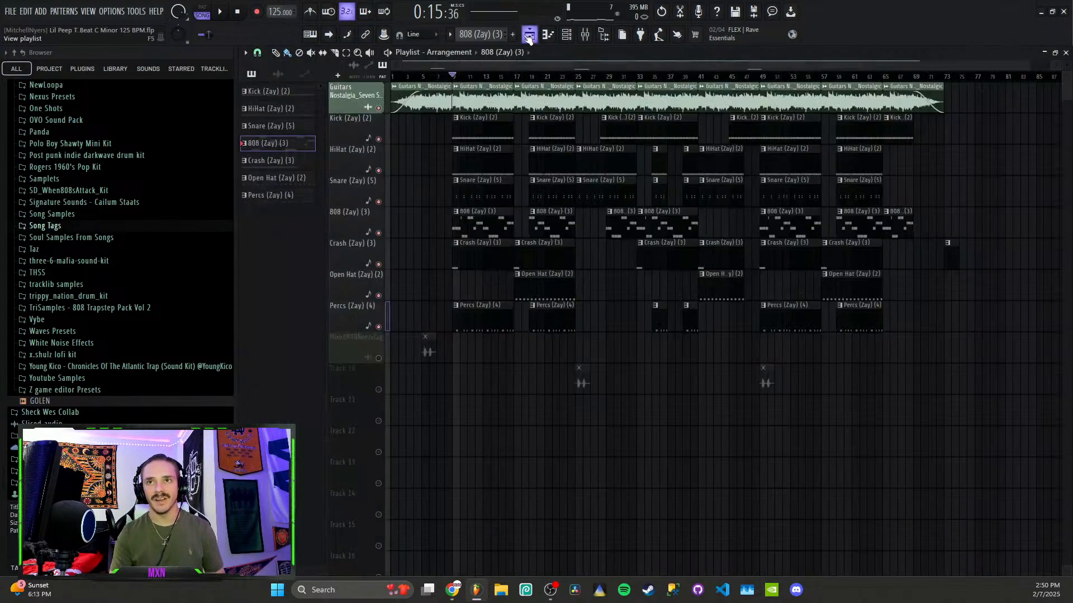
Listen to the Percs (Zay) (4) C5 hits in the piano roll during playback, then go back to the Playlist
click(529, 34)
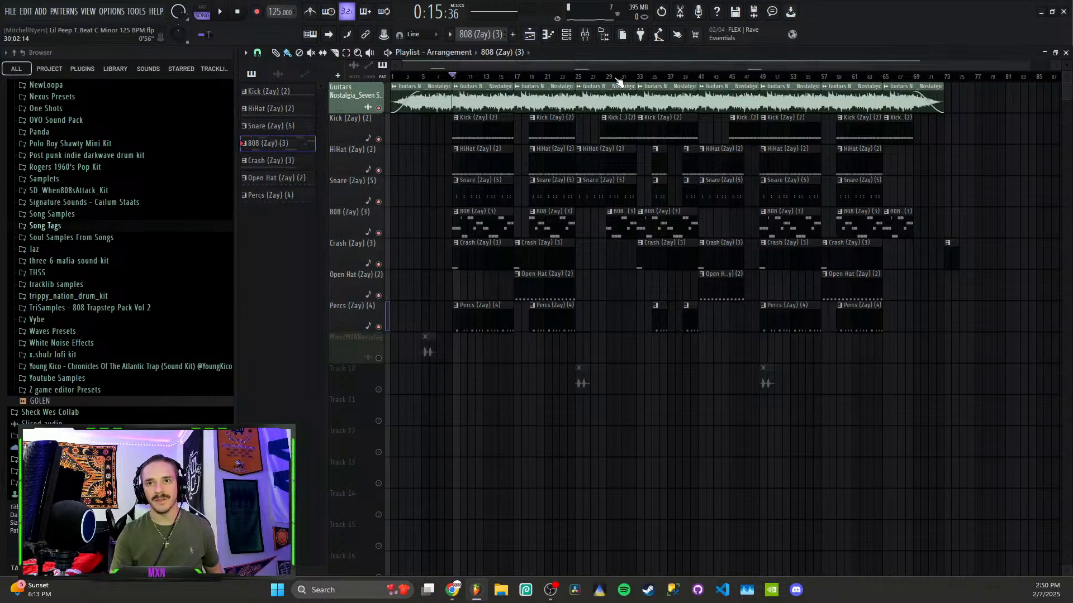
double_click(479, 320)
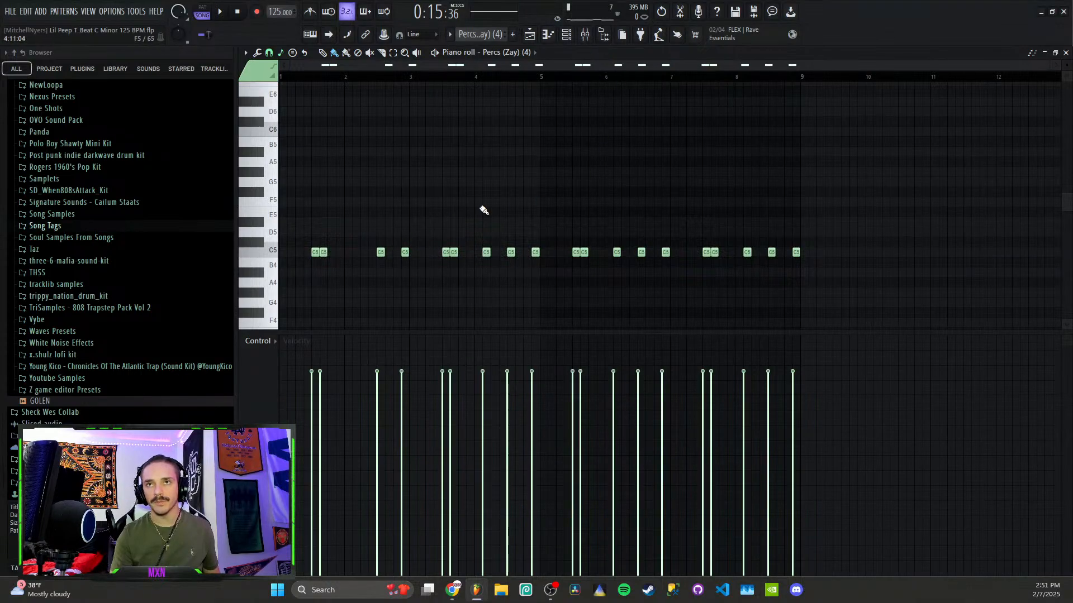
click(529, 34)
key(space)
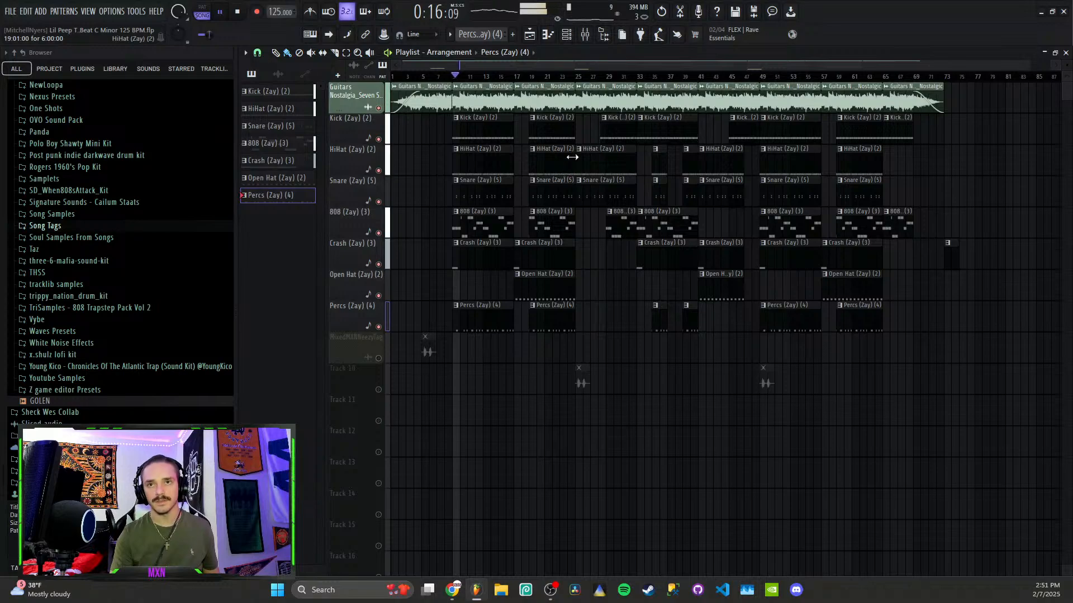
double_click(491, 309)
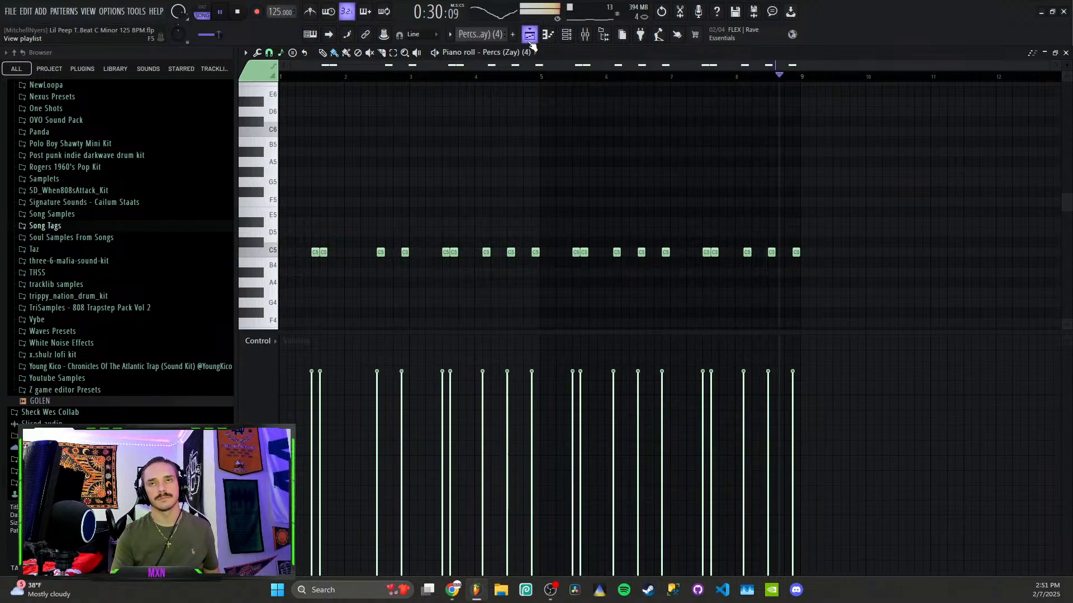
key(space)
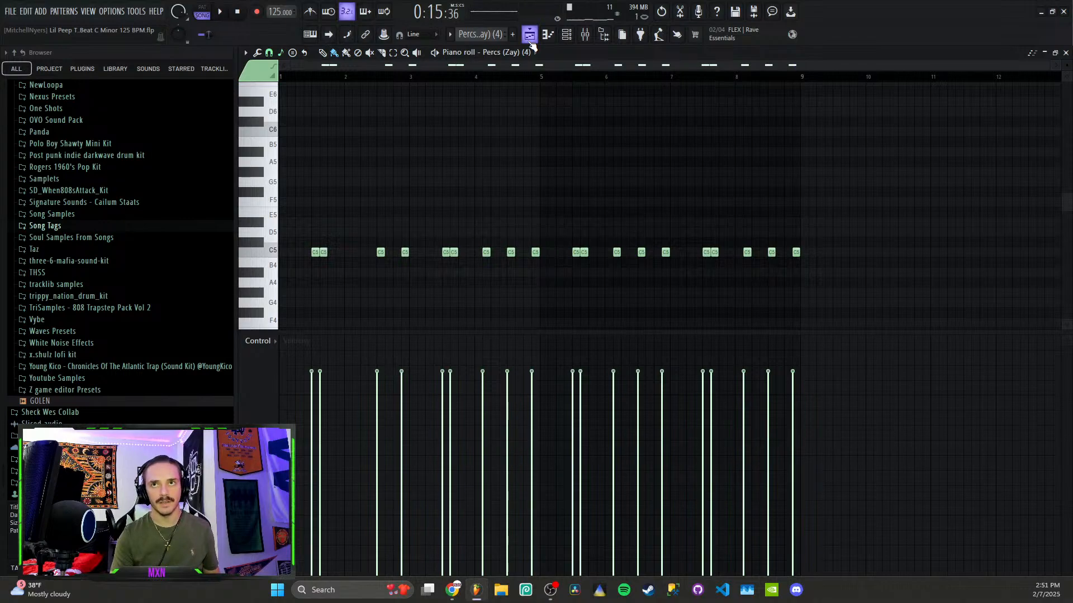
click(531, 43)
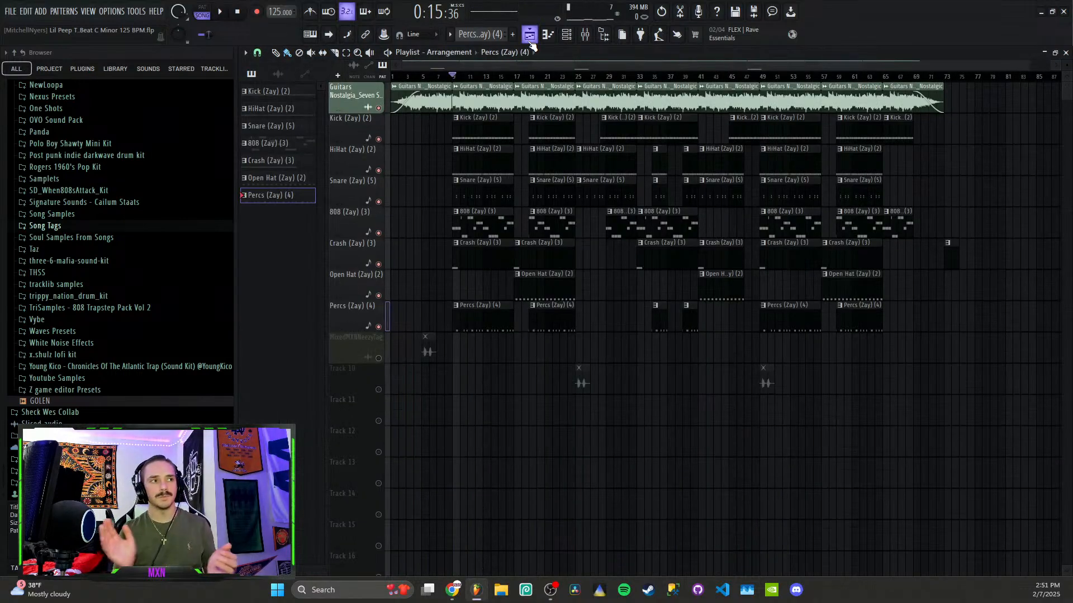